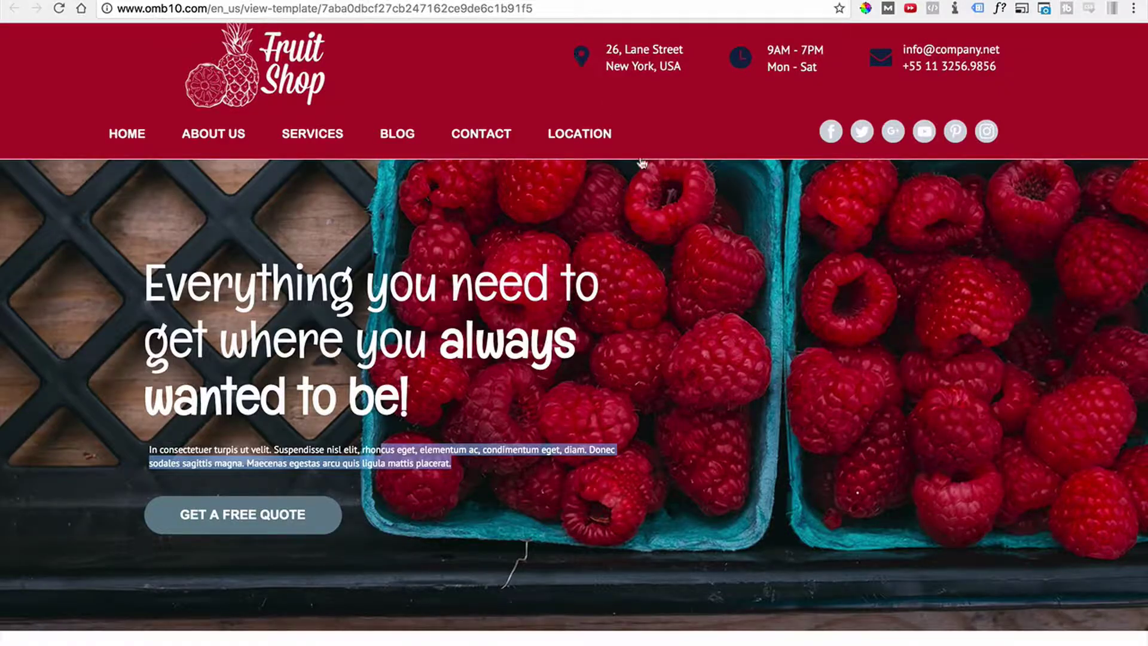
- Examine the Fruit Shop template's hero section, including its raspberry background, headline, supporting text and call-to-action button
{"action": "scroll", "coordinate": [777, 524], "scroll_direction": "down", "scroll_amount": 1}
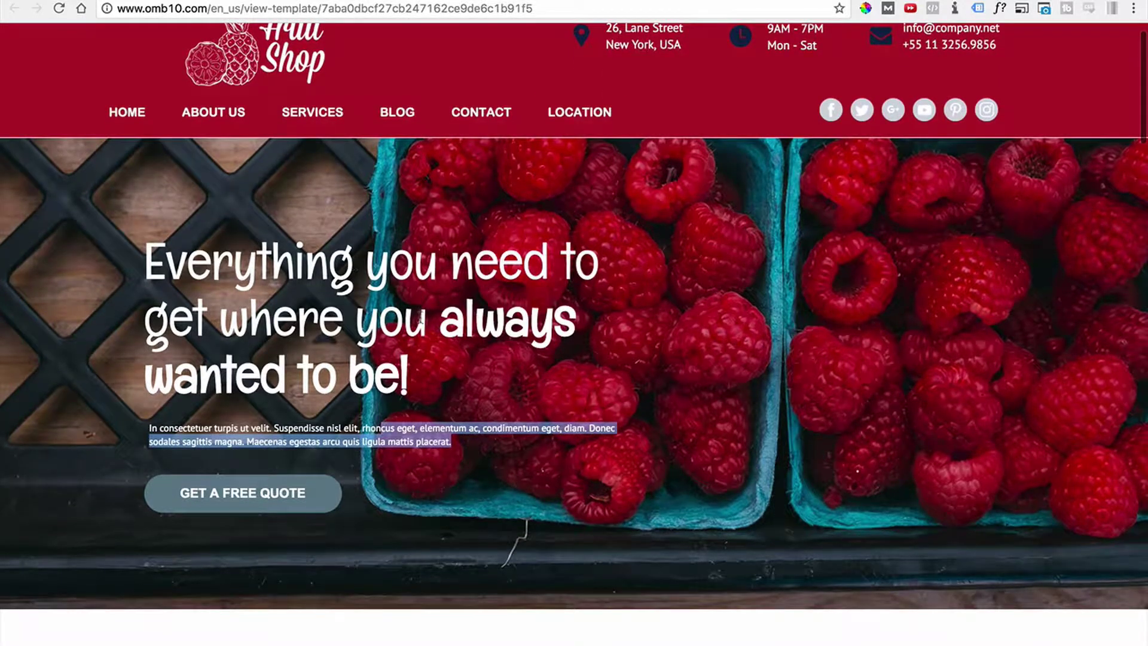
{"action": "scroll", "coordinate": [588, 112], "scroll_direction": "up", "scroll_amount": 1}
{"action": "left_click", "coordinate": [742, 367]}
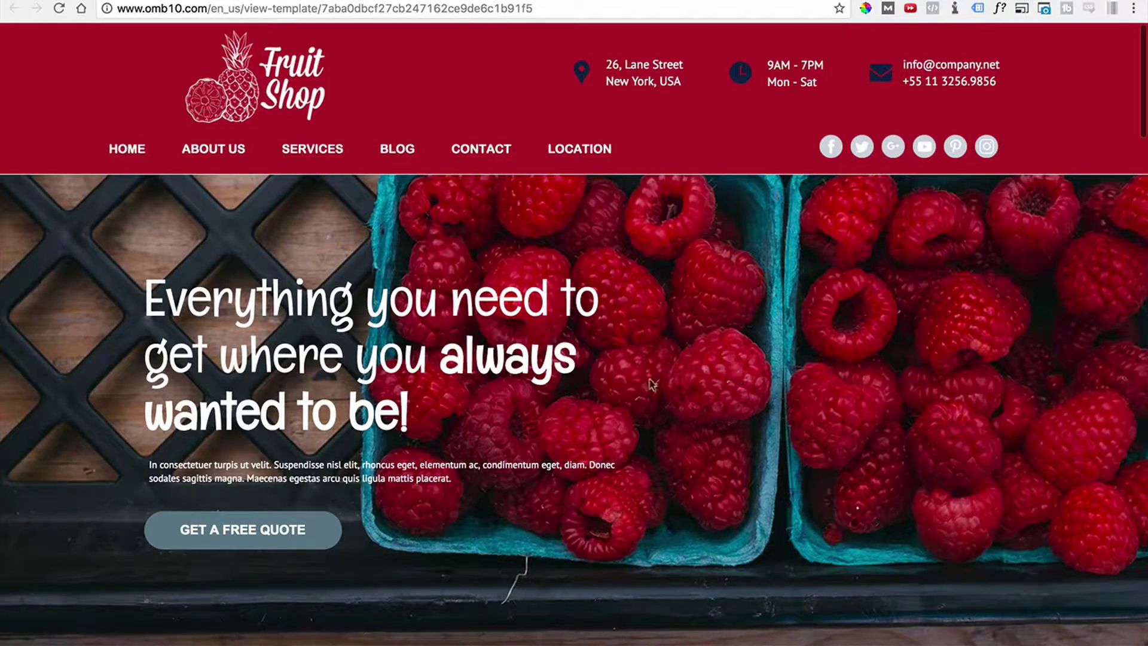
{"action": "left_click_drag", "start_coordinate": [412, 418], "coordinate": [367, 304]}
{"action": "left_click", "coordinate": [302, 363]}
{"action": "triple_click", "coordinate": [261, 445]}
{"action": "left_click", "coordinate": [260, 445]}
{"action": "scroll", "coordinate": [461, 441], "scroll_direction": "down", "scroll_amount": 2}
{"action": "scroll", "coordinate": [456, 410], "scroll_direction": "up", "scroll_amount": 2}
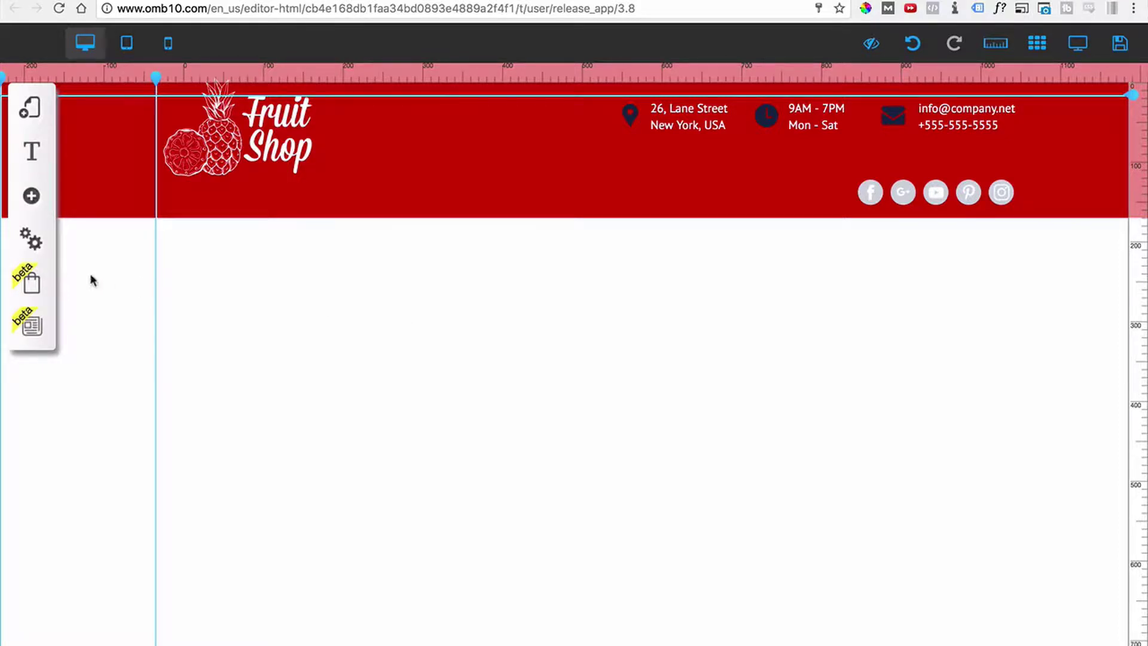
- Add a Classic banner in Standard (Dark Blue) to the page
{"action": "left_click", "coordinate": [31, 195]}
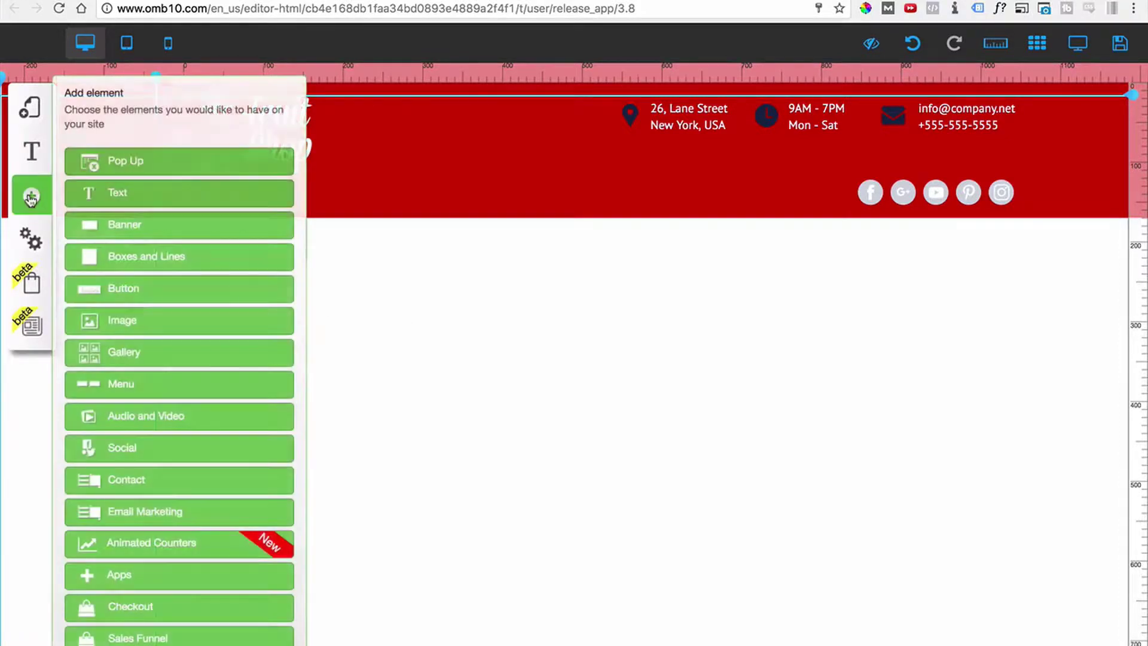
{"action": "left_click", "coordinate": [124, 225]}
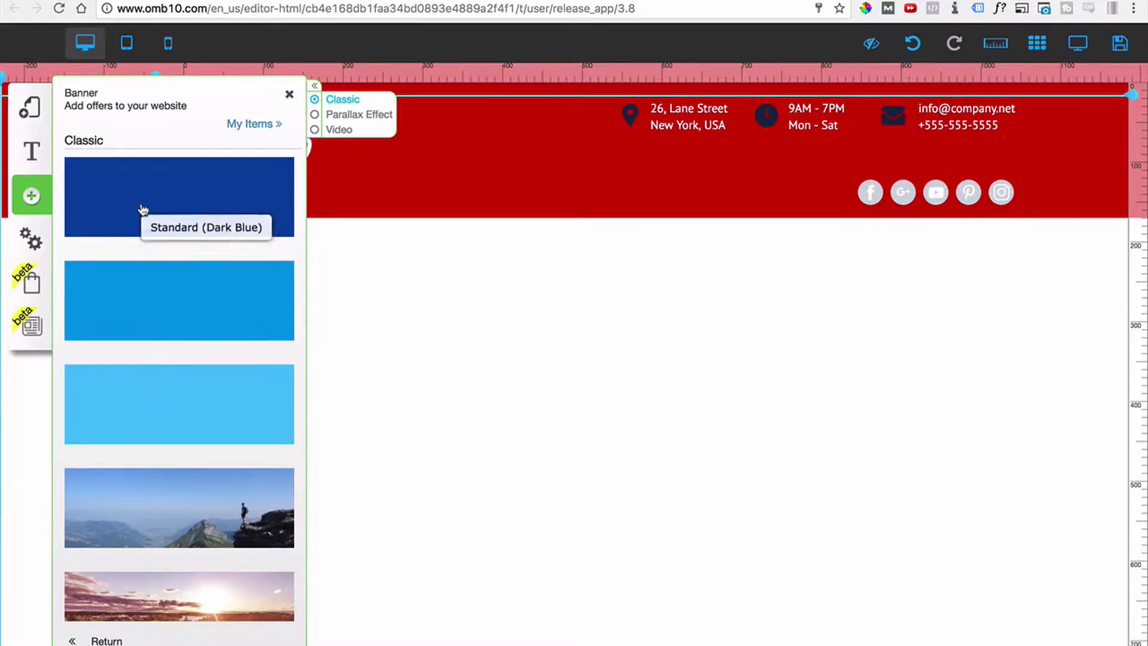
{"action": "left_click", "coordinate": [143, 209]}
{"action": "left_click", "coordinate": [289, 95]}
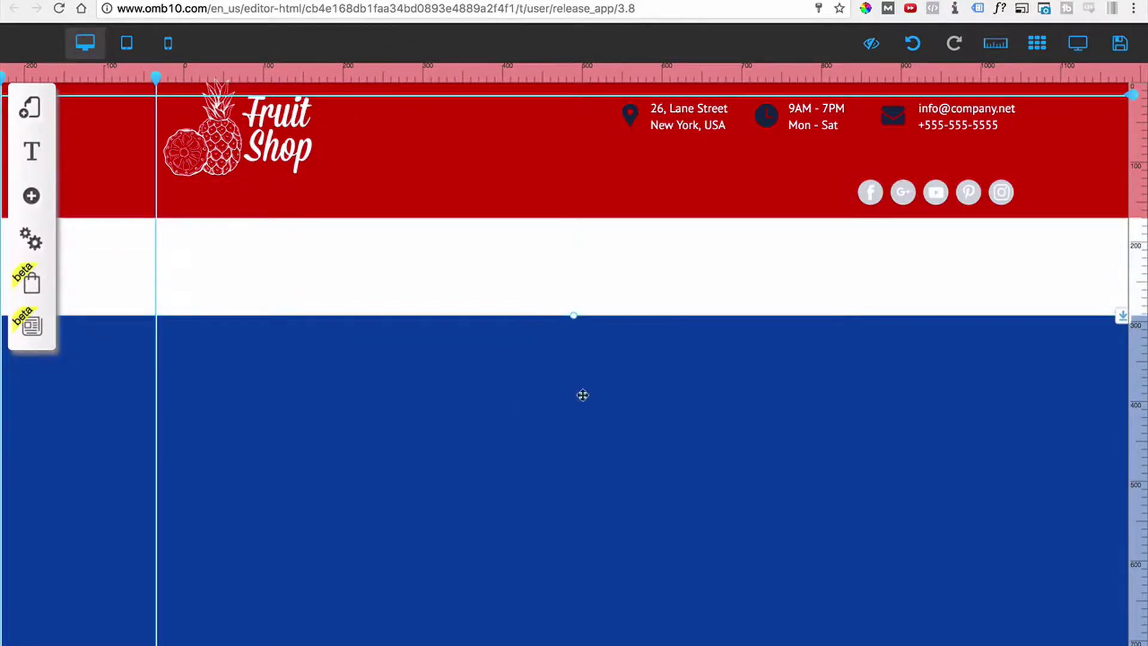
- Move the blue banner up to just below the red header
{"action": "scroll", "coordinate": [572, 400], "scroll_direction": "down", "scroll_amount": 4}
{"action": "scroll", "coordinate": [570, 404], "scroll_direction": "down", "scroll_amount": 1}
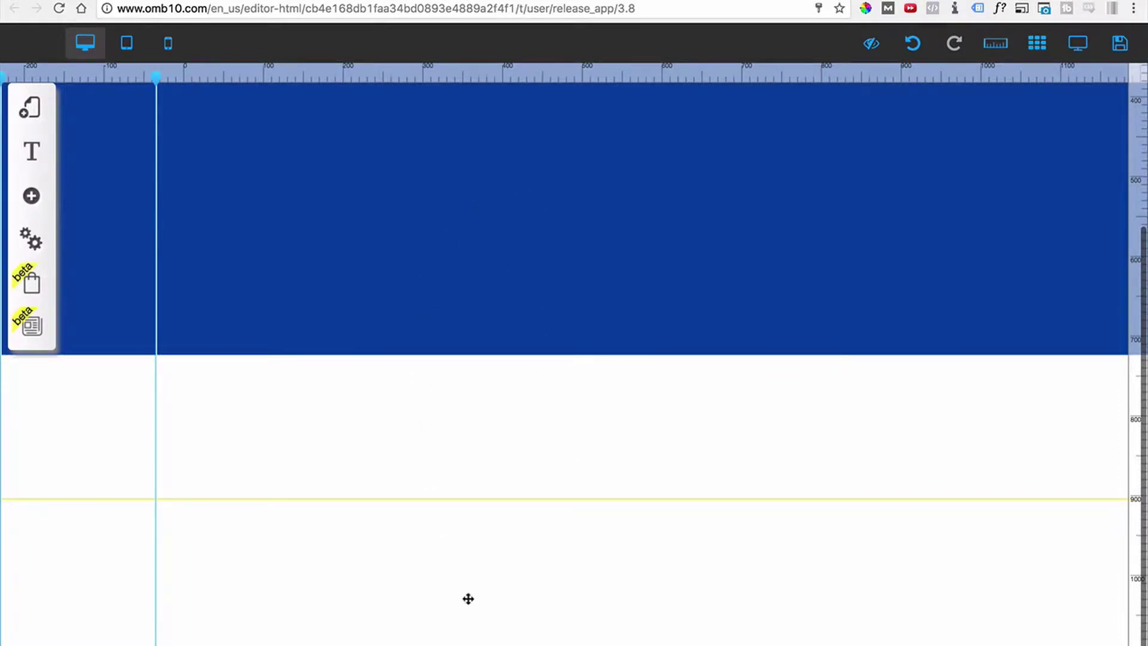
{"action": "scroll", "coordinate": [467, 603], "scroll_direction": "down", "scroll_amount": 5}
{"action": "scroll", "coordinate": [455, 448], "scroll_direction": "up", "scroll_amount": 5}
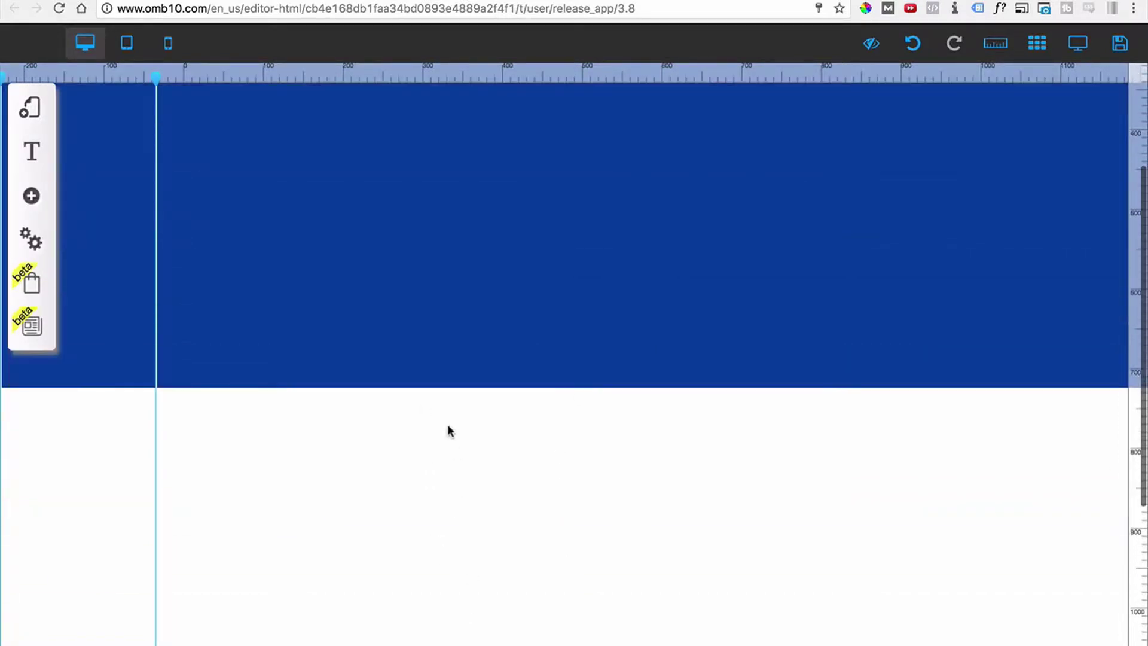
{"action": "scroll", "coordinate": [430, 484], "scroll_direction": "up", "scroll_amount": 5}
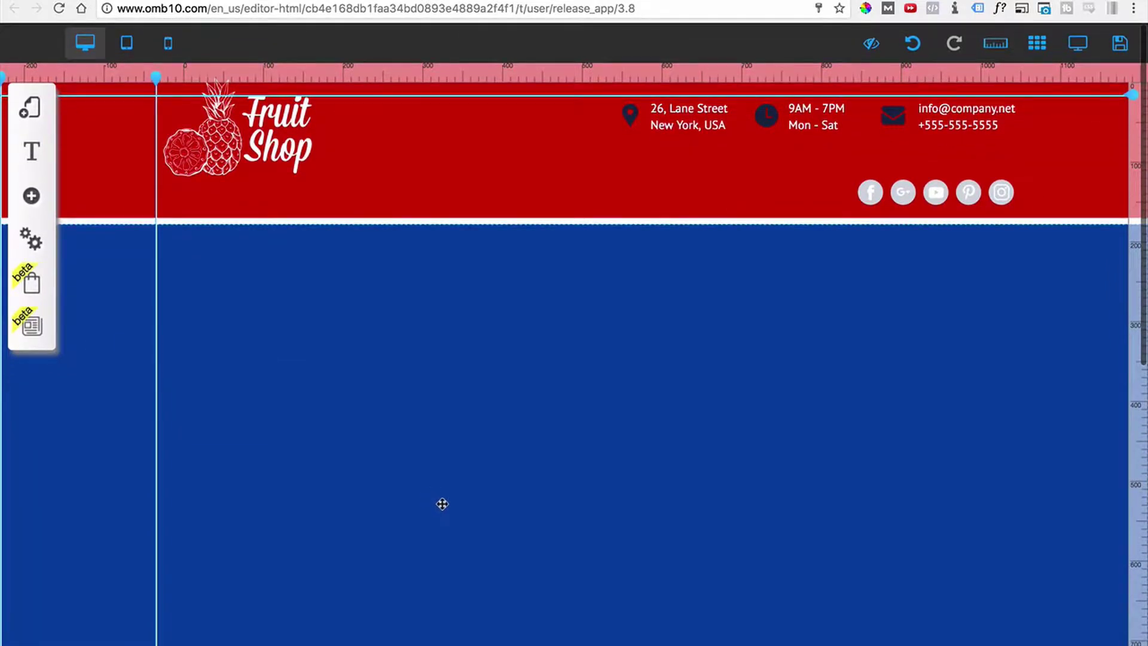
{"action": "mouse_move", "coordinate": [442, 504]}
{"action": "left_mouse_down"}
{"action": "mouse_move", "coordinate": [441, 530]}
{"action": "mouse_move", "coordinate": [440, 502]}
{"action": "left_mouse_up"}
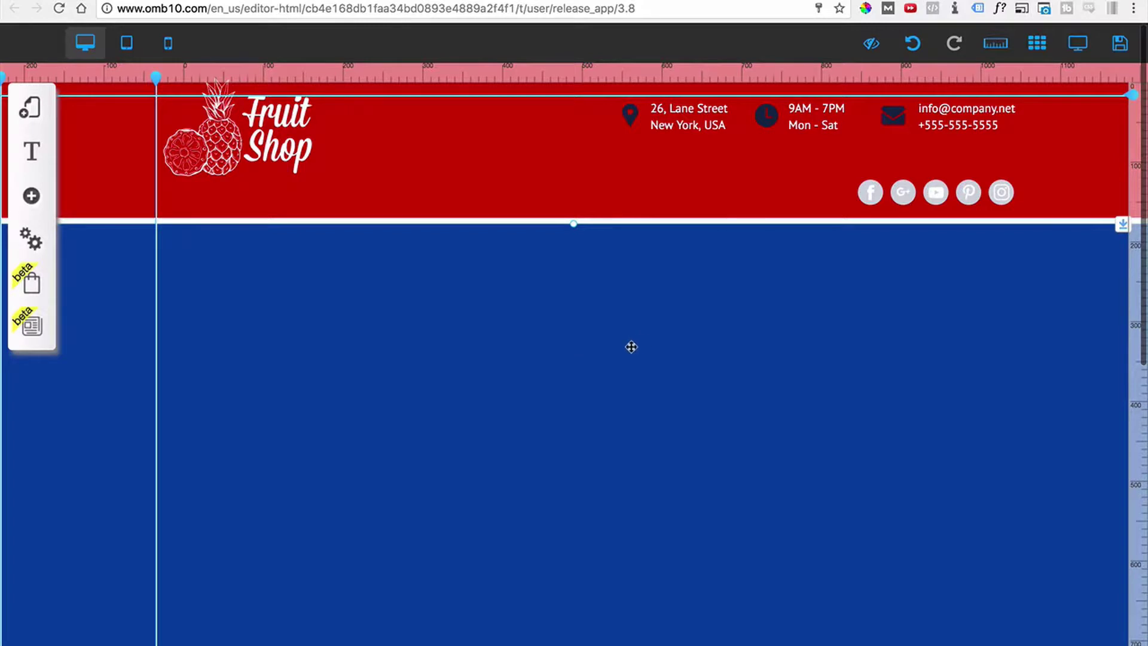
- Add a custom banner style titled "Fruit Top Banner" from the banner's appearance settings
{"action": "right_click", "coordinate": [664, 315]}
{"action": "left_click", "coordinate": [562, 260]}
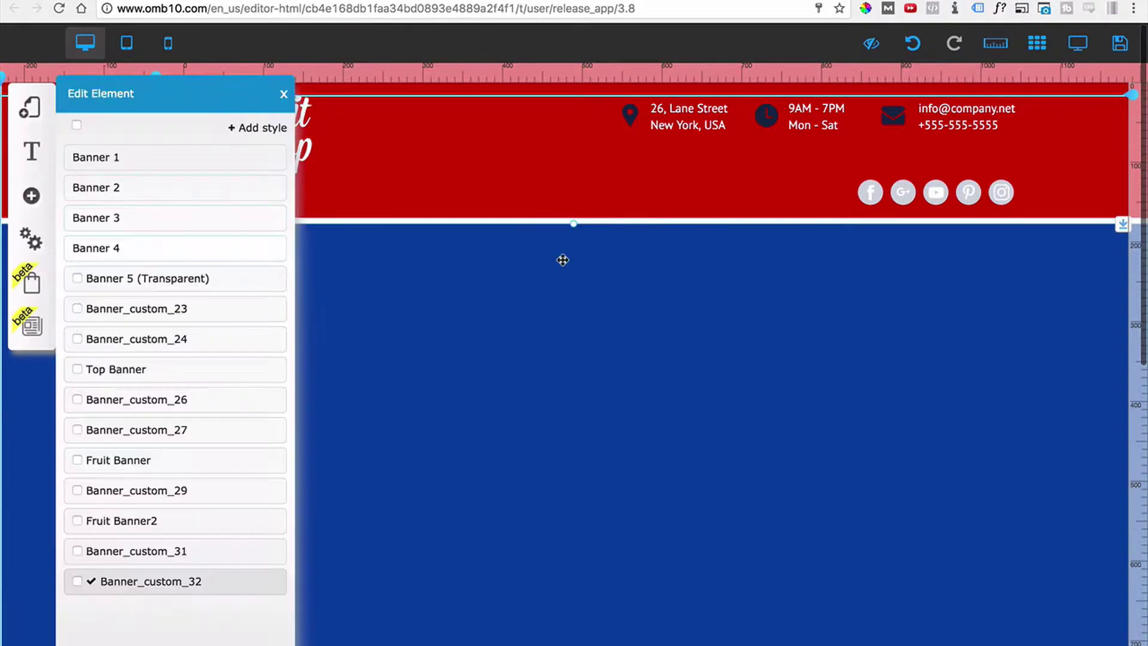
{"action": "left_click", "coordinate": [181, 156]}
{"action": "left_click", "coordinate": [261, 129]}
{"action": "left_click", "coordinate": [356, 144]}
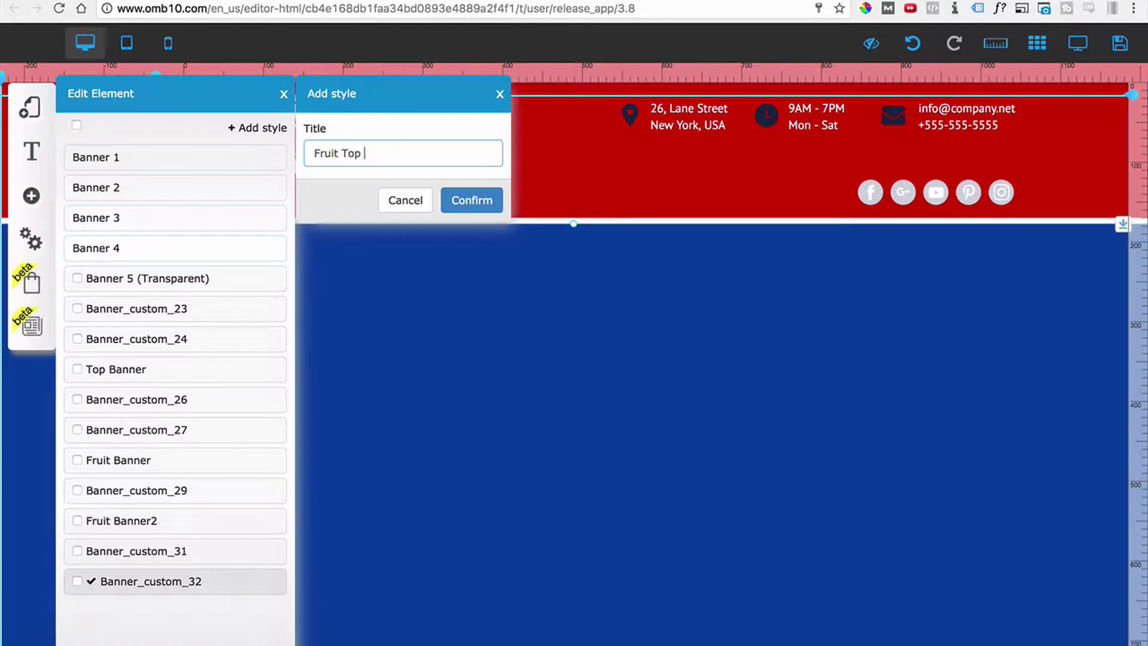
{"action": "left_click", "coordinate": [463, 201]}
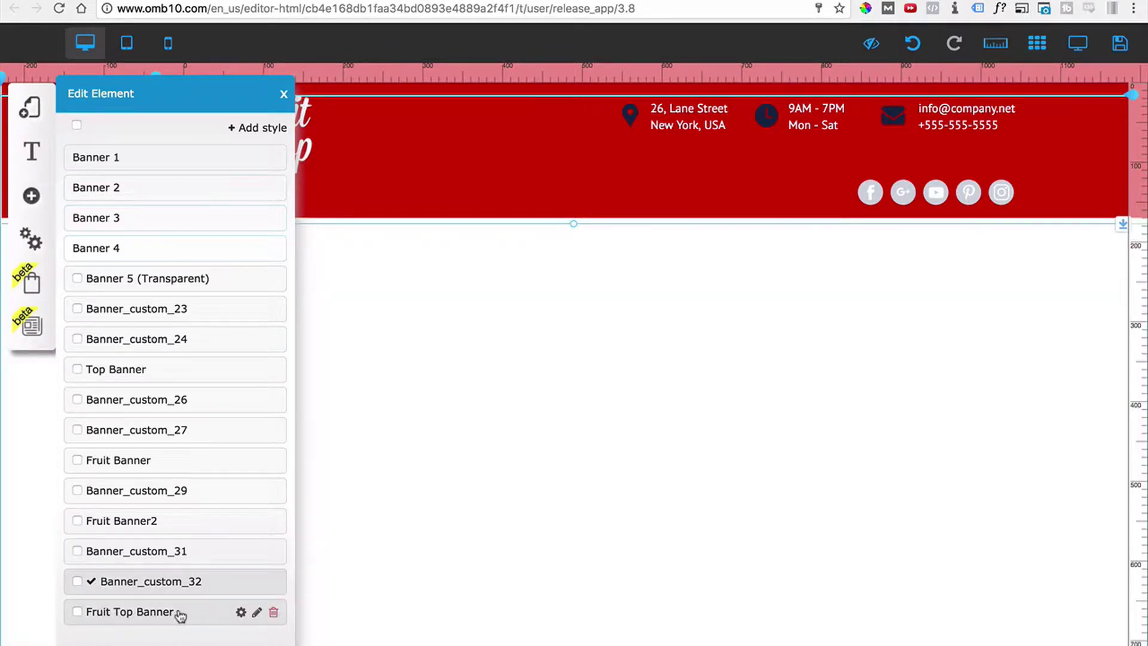
- Apply the Fruit Top Banner style to the banner and customize it with the plain full-width solid layout
{"action": "left_click", "coordinate": [178, 612]}
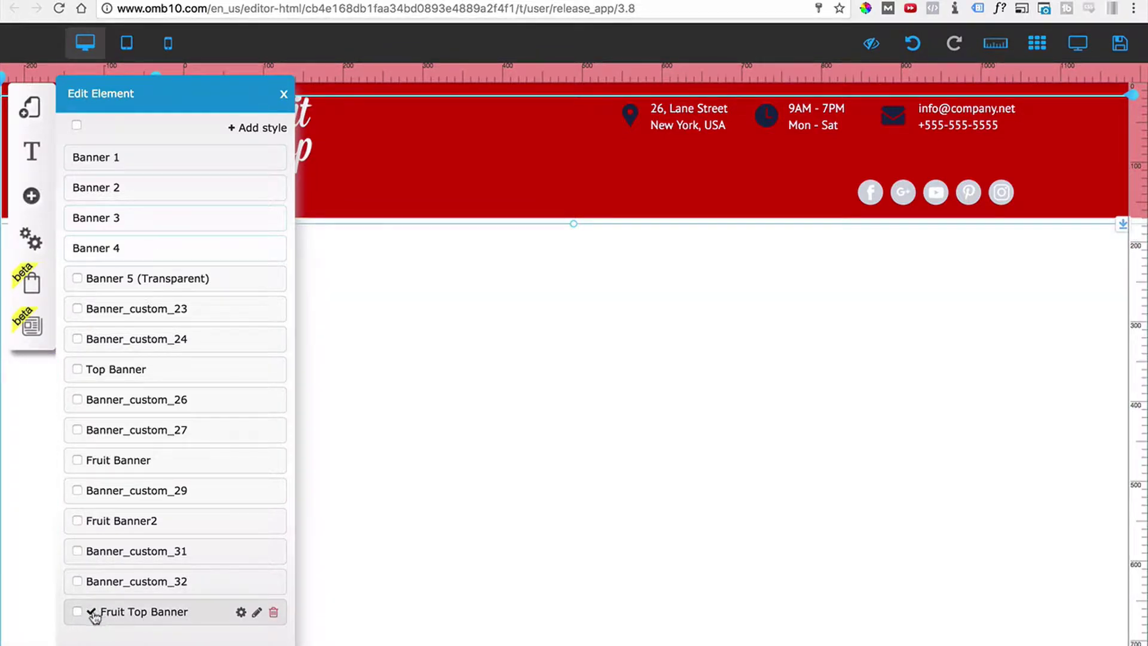
{"action": "left_click", "coordinate": [241, 613]}
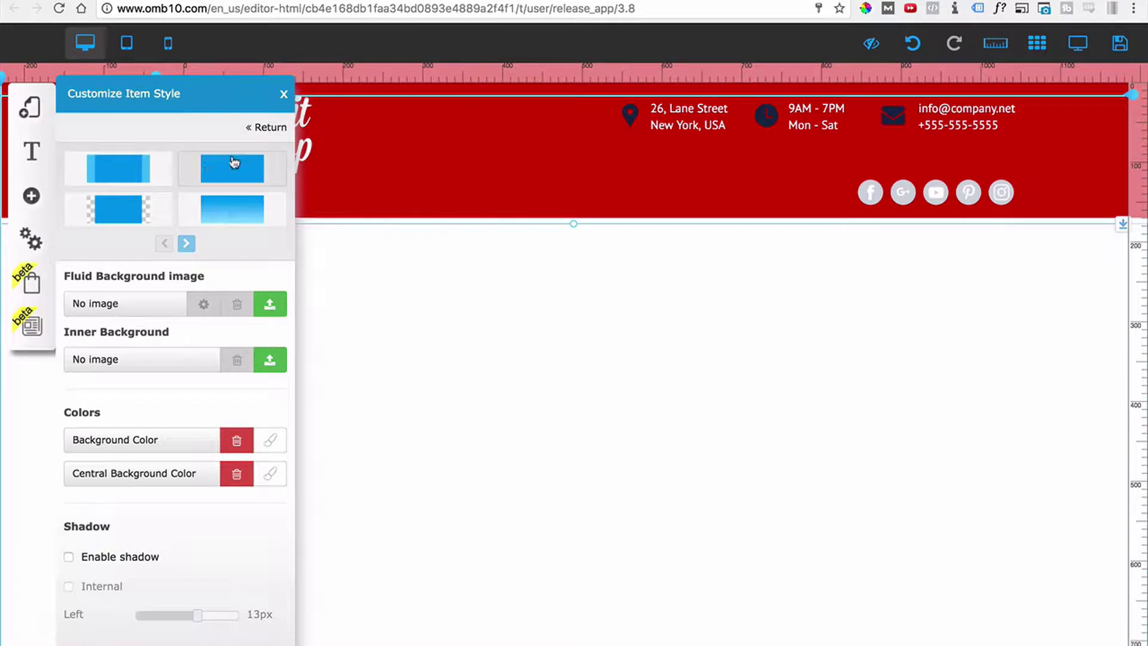
{"action": "left_click", "coordinate": [205, 171]}
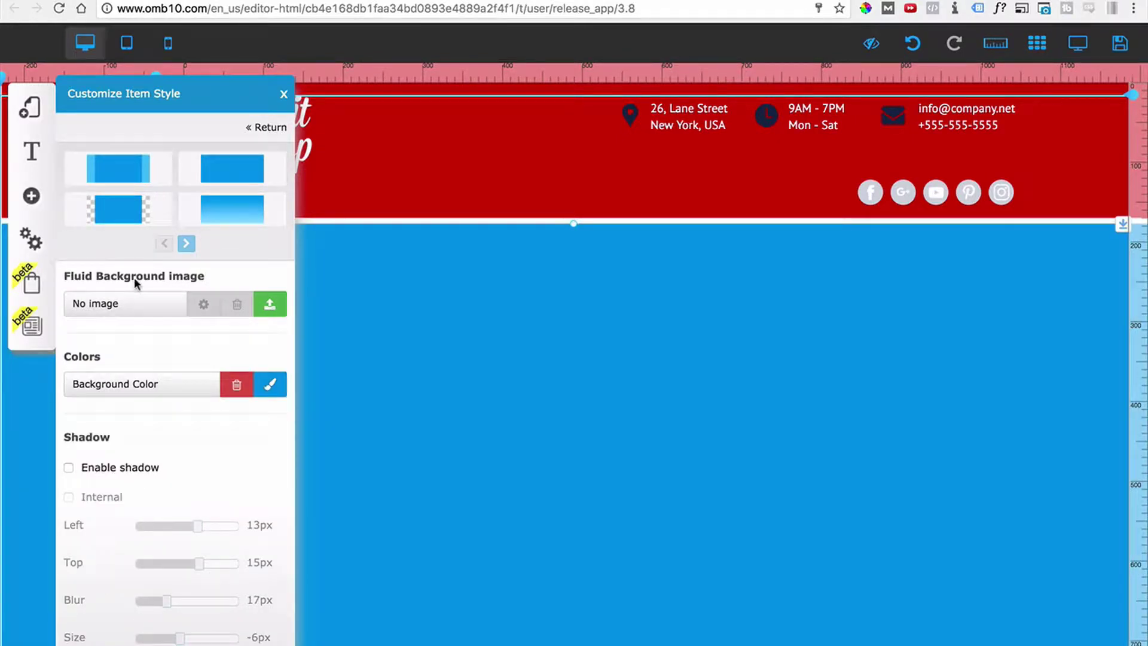
{"action": "left_click", "coordinate": [185, 244]}
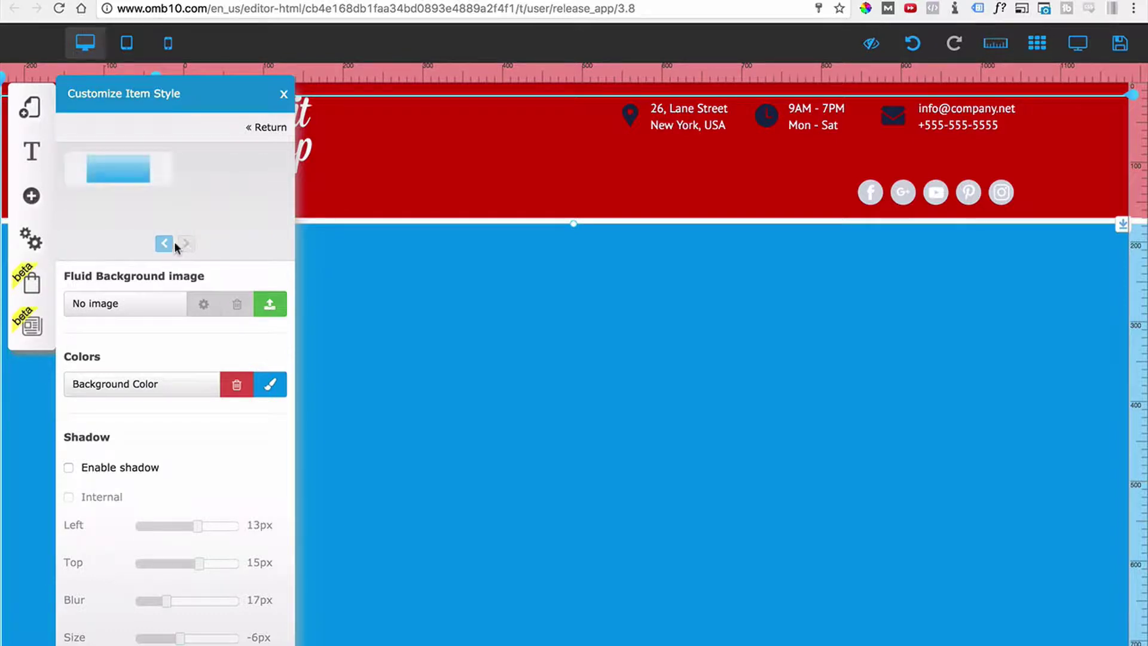
{"action": "left_click", "coordinate": [163, 245]}
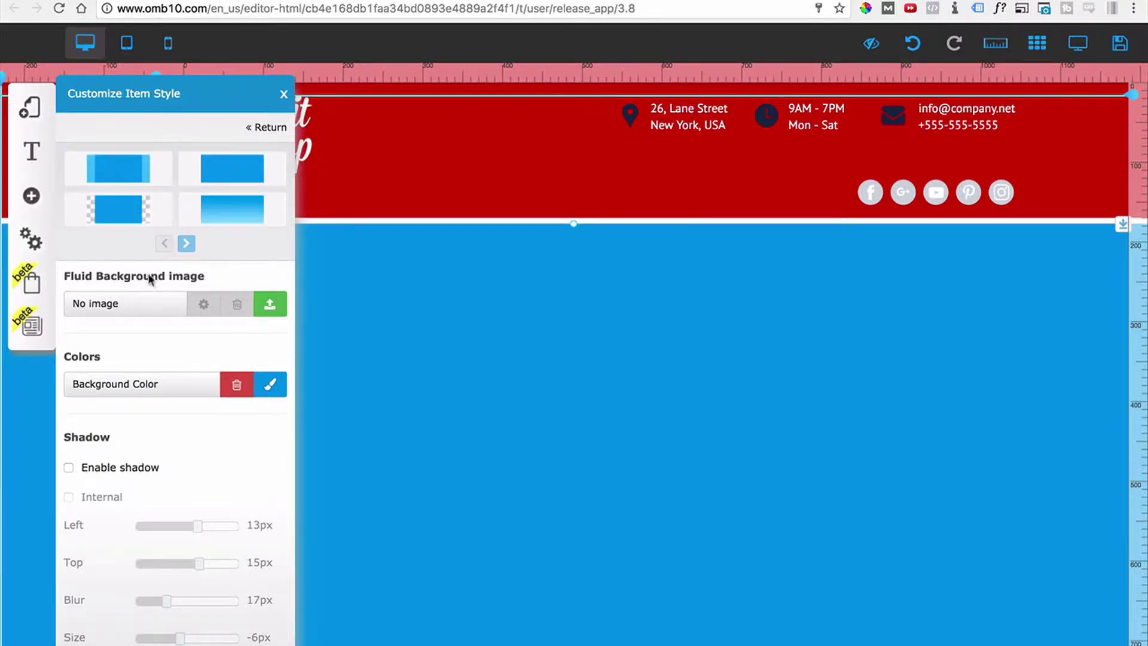
- Try light green and golden yellow as the banner style's background color
{"action": "left_click", "coordinate": [270, 386]}
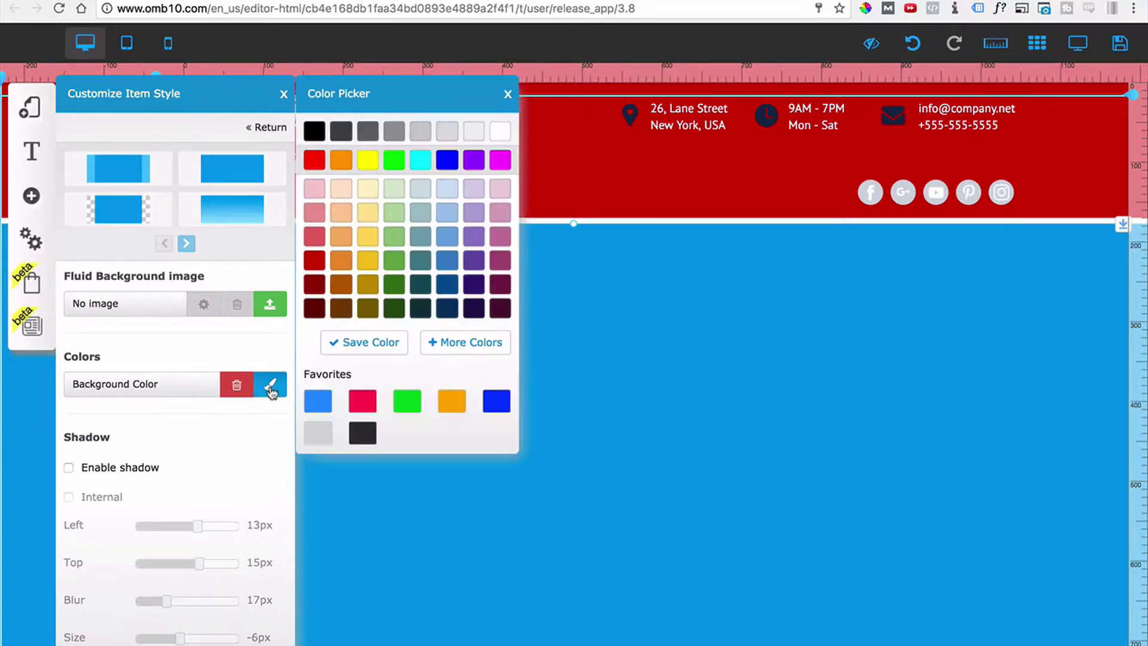
{"action": "left_click", "coordinate": [397, 261]}
{"action": "left_click", "coordinate": [399, 240]}
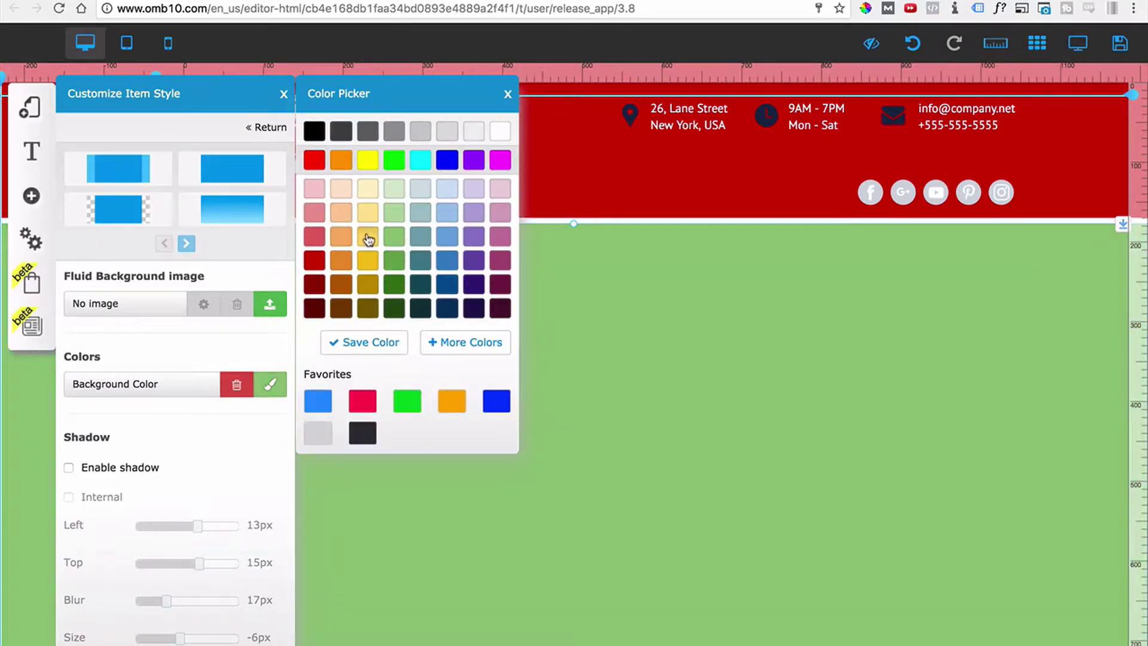
{"action": "left_click", "coordinate": [367, 238]}
{"action": "left_click", "coordinate": [367, 259]}
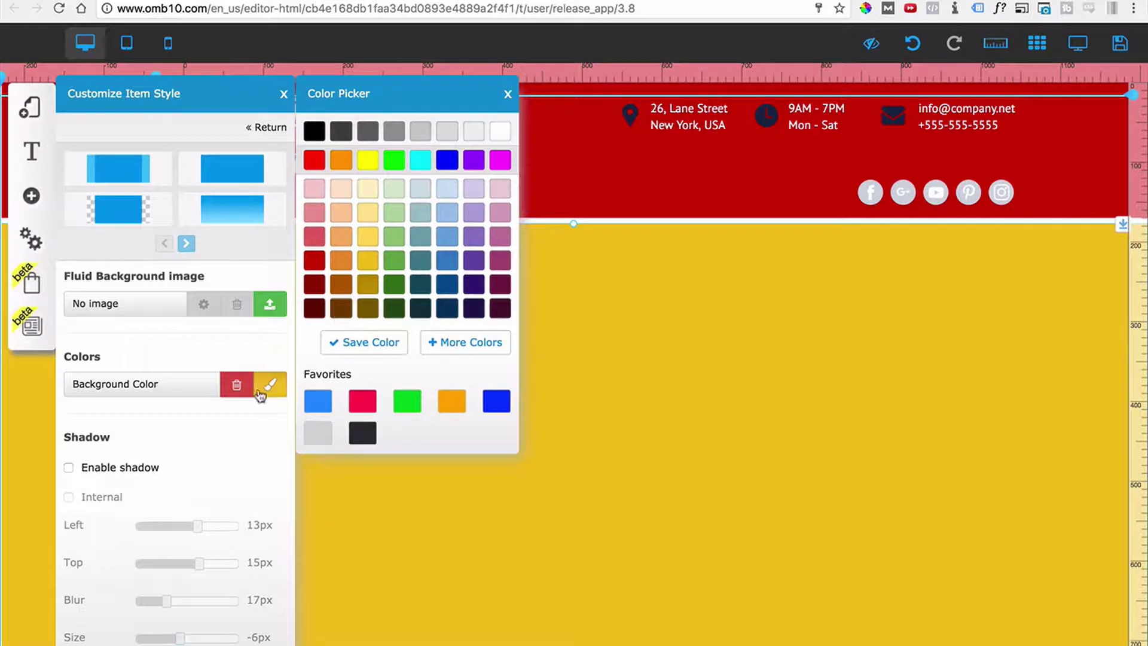
{"action": "left_click", "coordinate": [507, 93]}
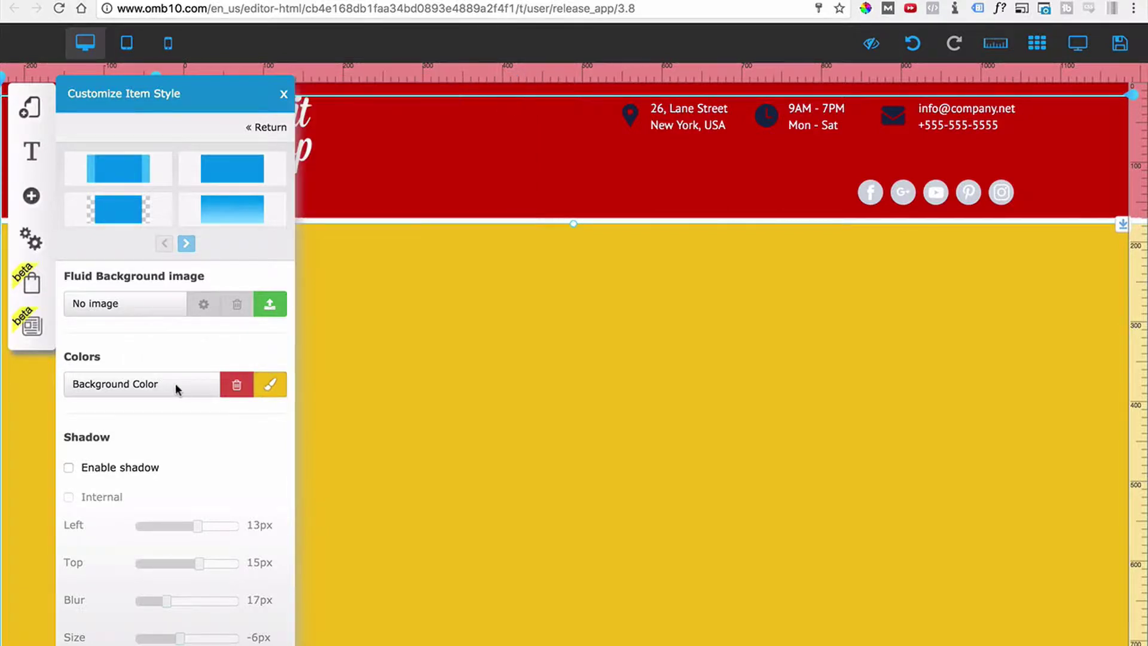
- Remove the banner style's background color and set the raspberry crates photo as its fluid background image
{"action": "left_click", "coordinate": [237, 388]}
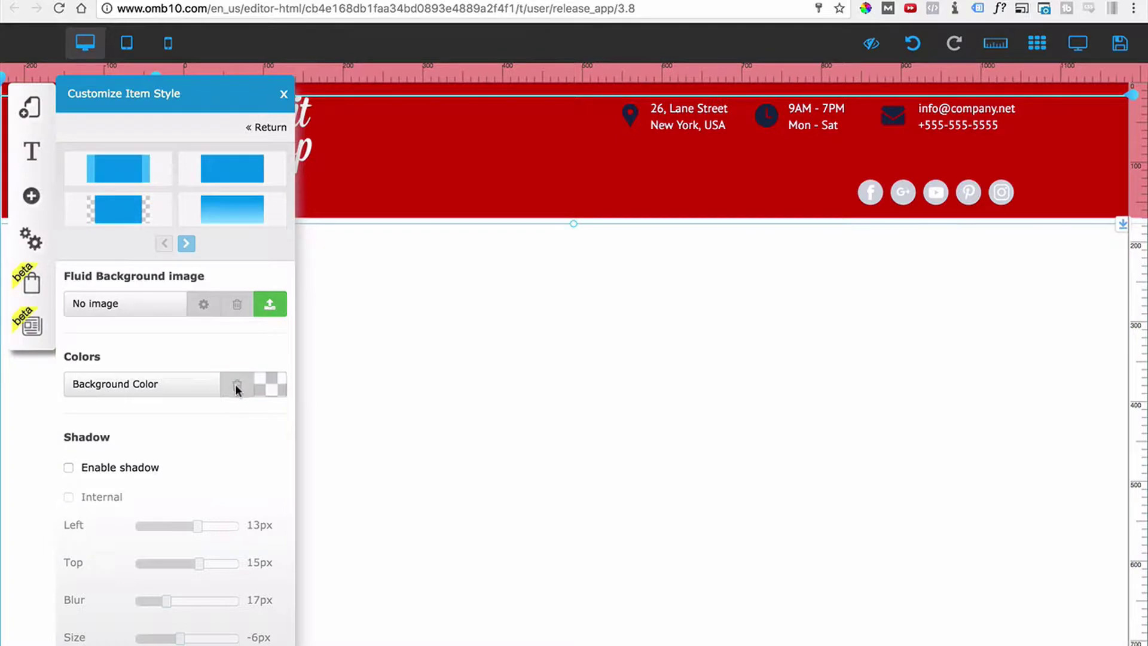
{"action": "left_click", "coordinate": [270, 305]}
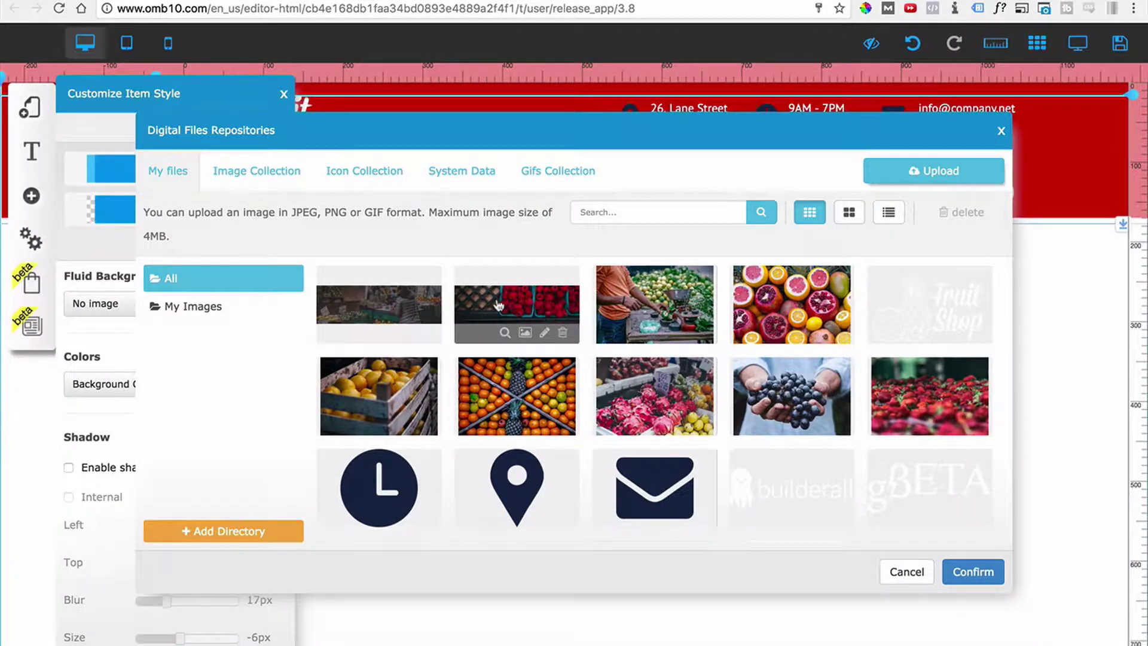
{"action": "left_click", "coordinate": [519, 302]}
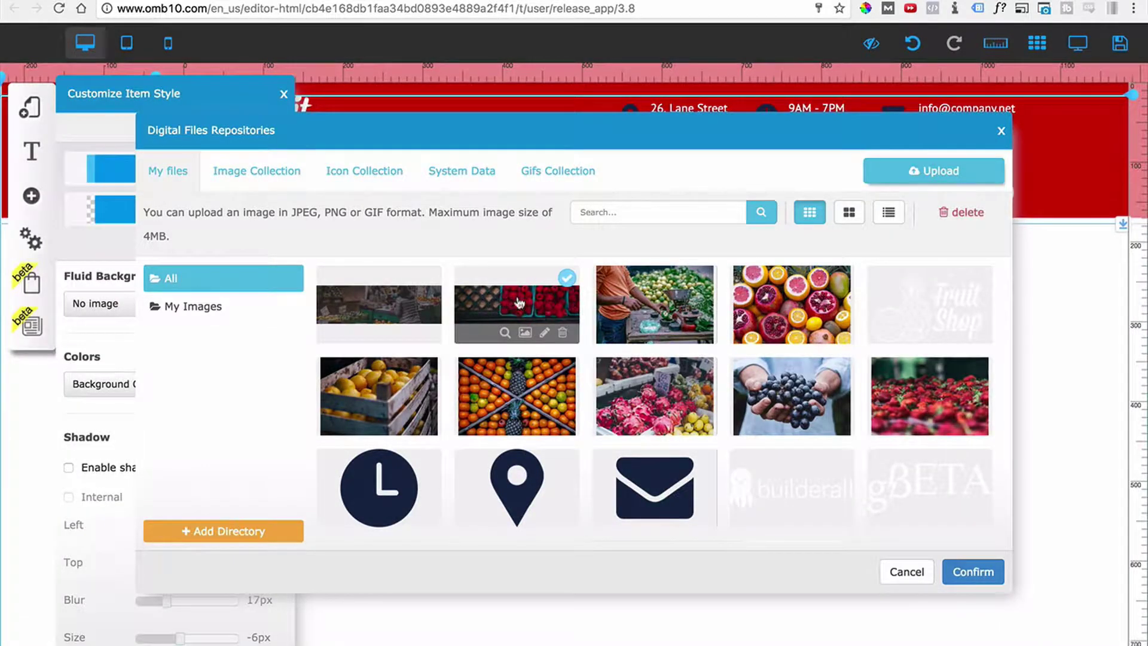
{"action": "left_click", "coordinate": [960, 575]}
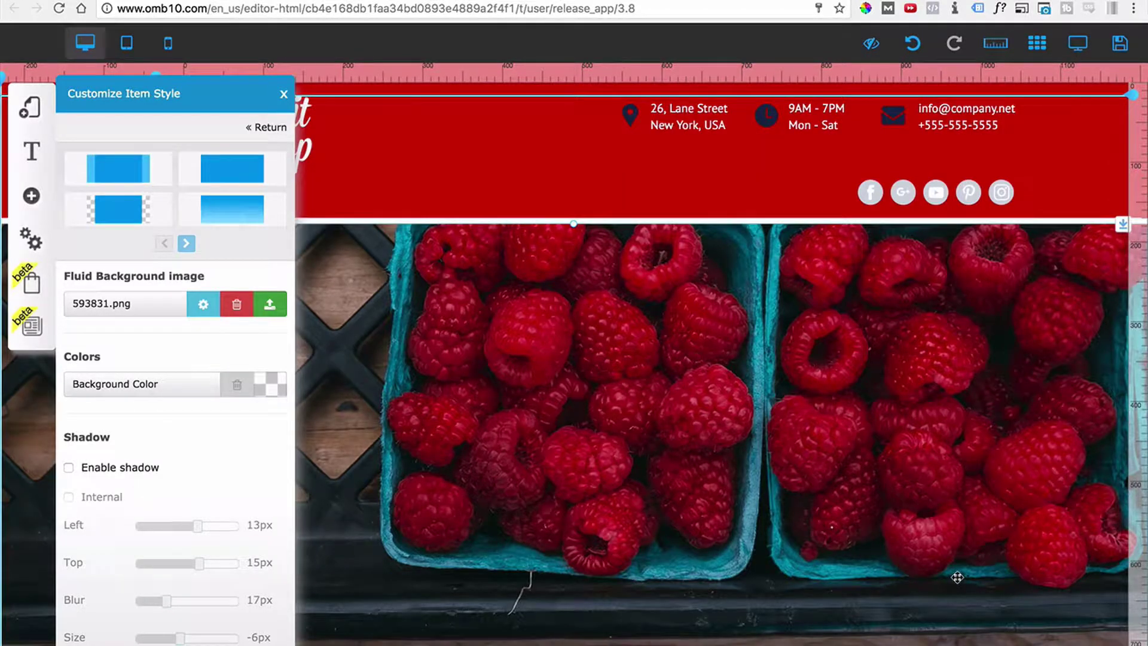
{"action": "left_click", "coordinate": [284, 94]}
- Make the raspberry banner taller by extending its bottom edge downward
{"action": "scroll", "coordinate": [549, 319], "scroll_direction": "down", "scroll_amount": 2}
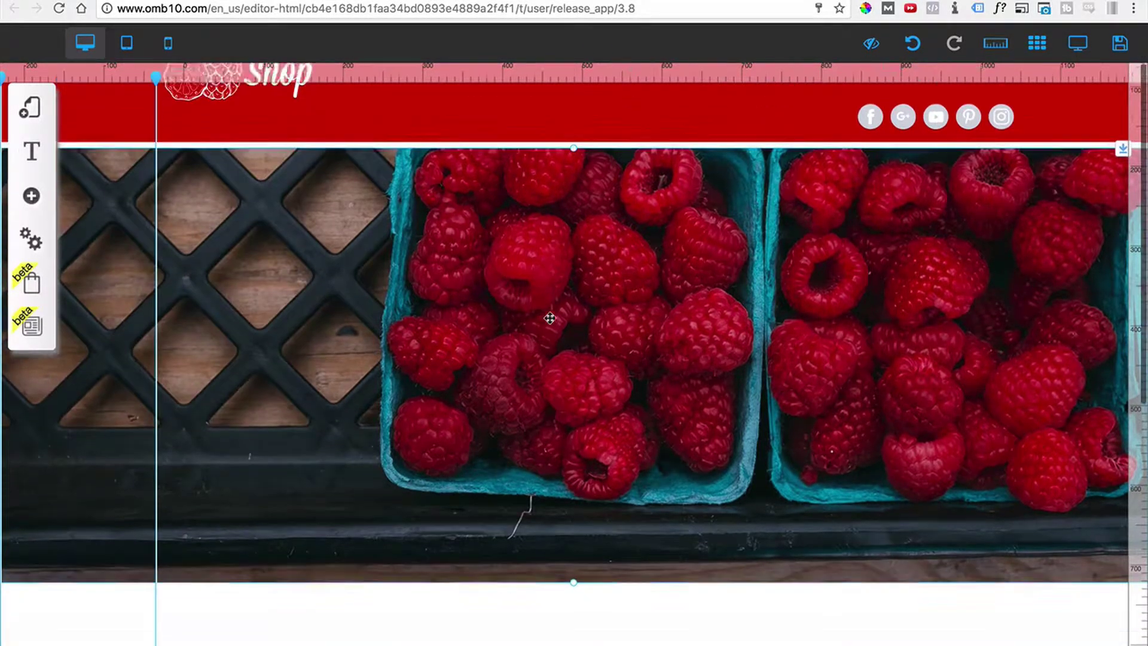
{"action": "left_click_drag", "start_coordinate": [574, 549], "coordinate": [574, 596]}
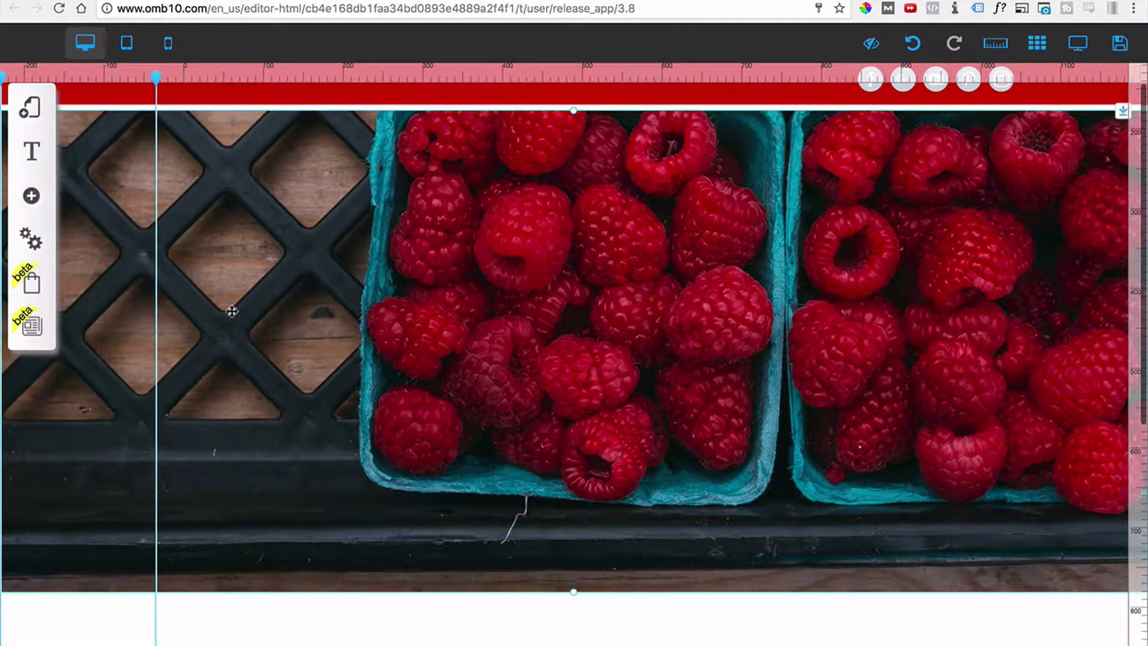
{"action": "left_click", "coordinate": [32, 196]}
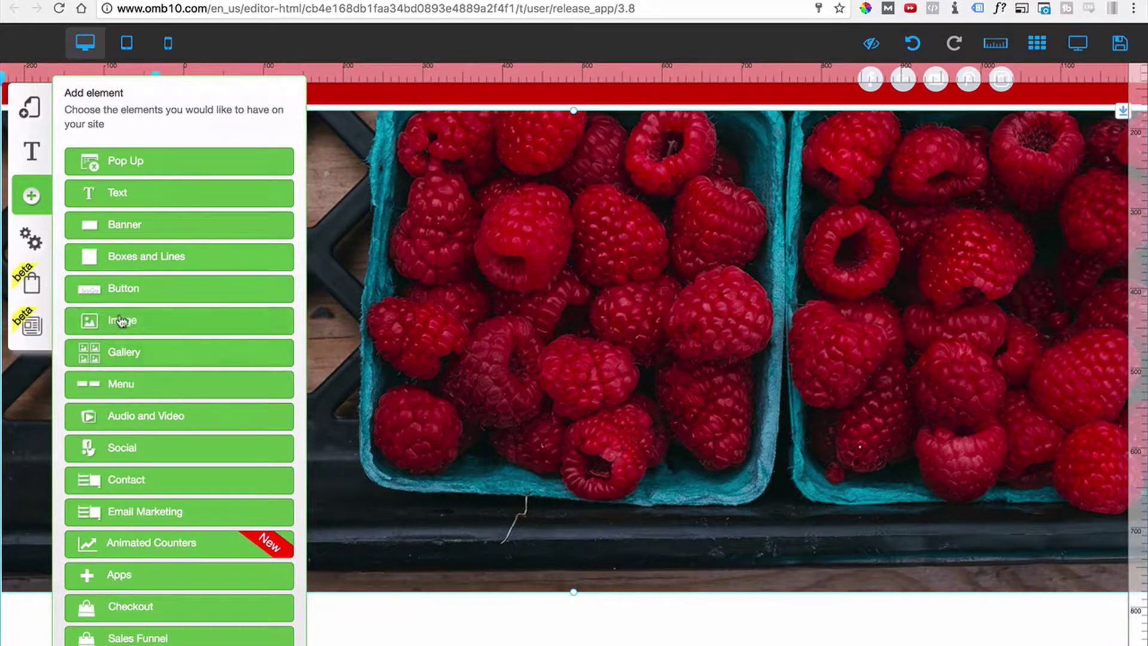
{"action": "left_click", "coordinate": [24, 195]}
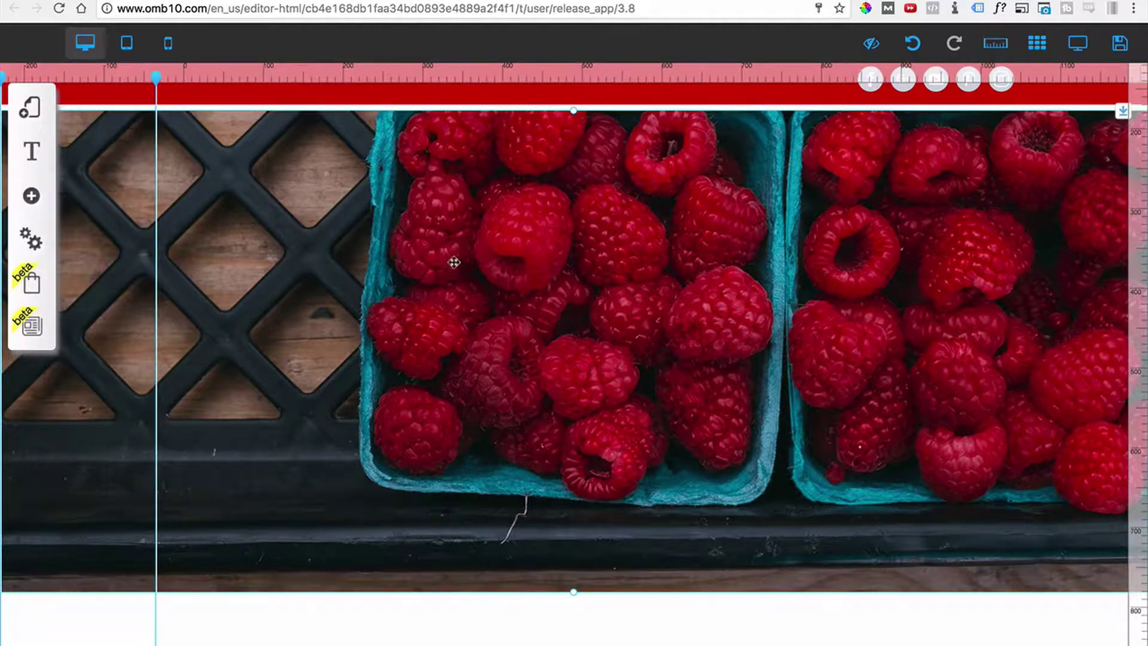
{"action": "left_click_drag", "start_coordinate": [466, 265], "coordinate": [467, 263]}
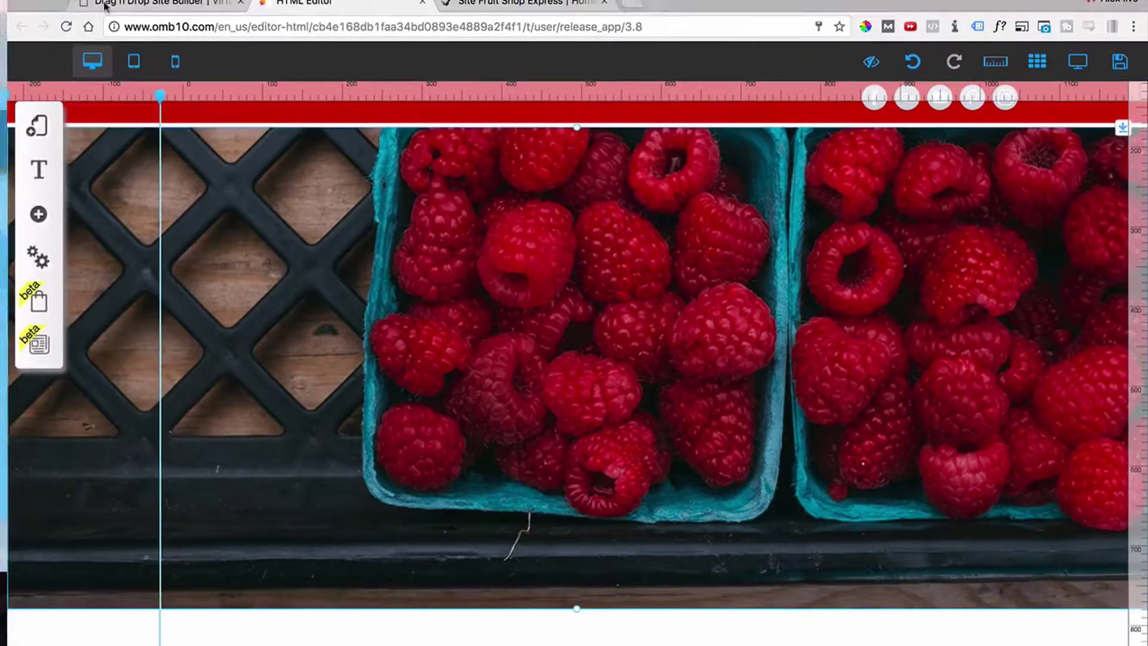
{"action": "left_click_drag", "start_coordinate": [1143, 293], "coordinate": [1143, 371]}
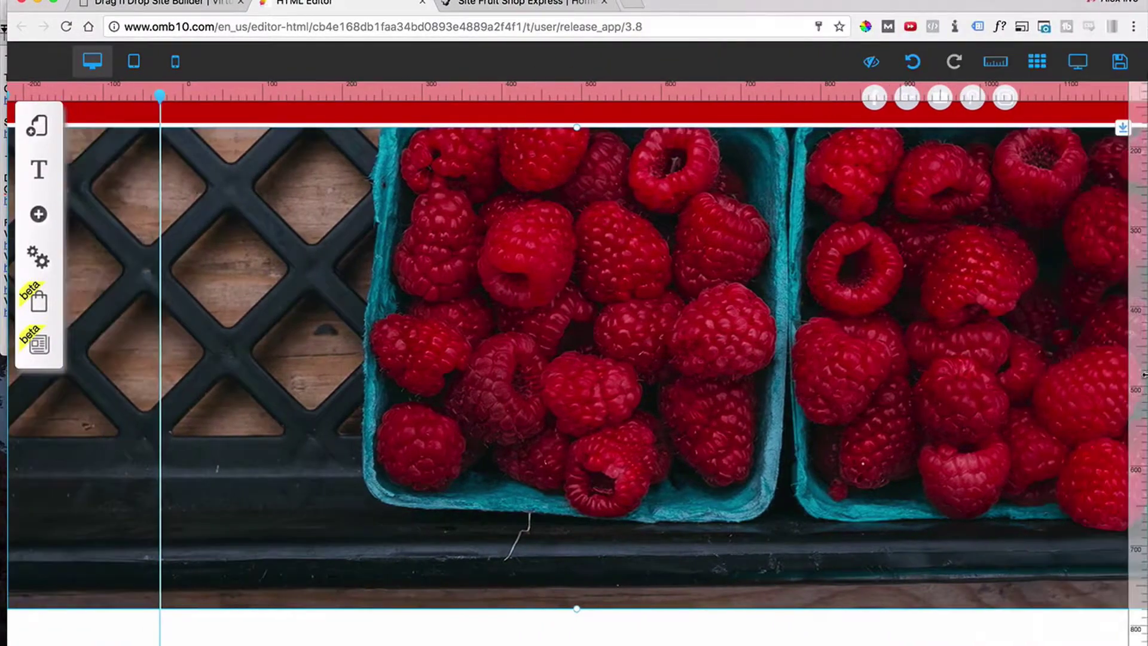
{"action": "left_click", "coordinate": [54, 5]}
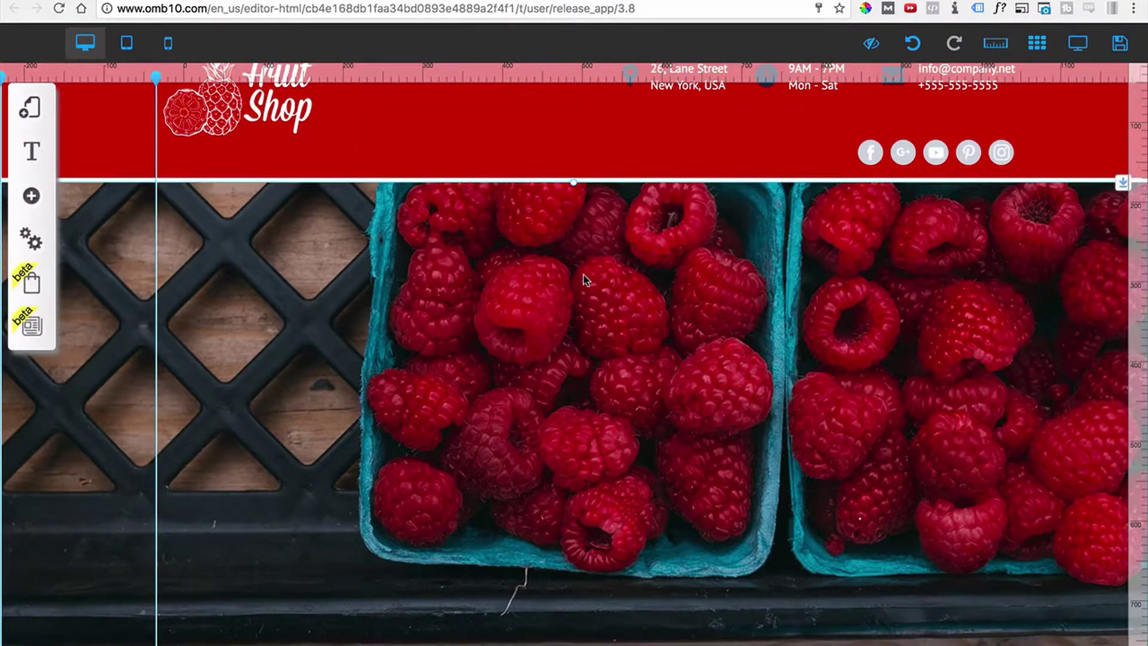
- Move the raspberry banner flush against the red header and shorten it from the bottom to about 550 px high
{"action": "left_click_drag", "start_coordinate": [583, 277], "coordinate": [587, 270]}
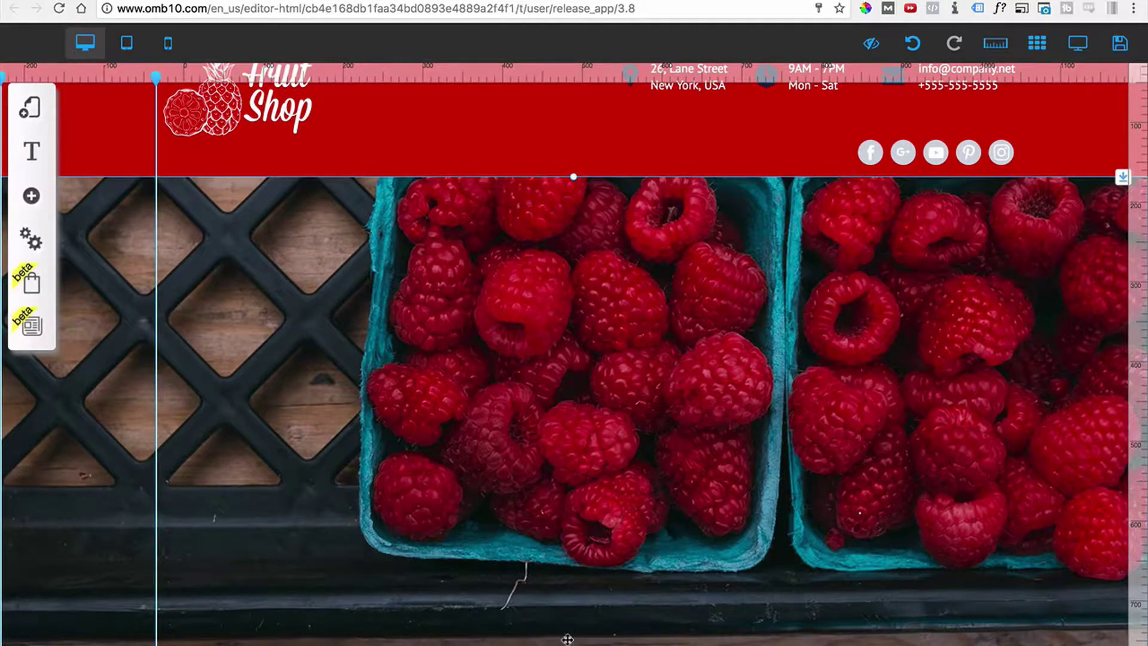
{"action": "left_click_drag", "start_coordinate": [573, 635], "coordinate": [587, 609]}
{"action": "left_click", "coordinate": [672, 479]}
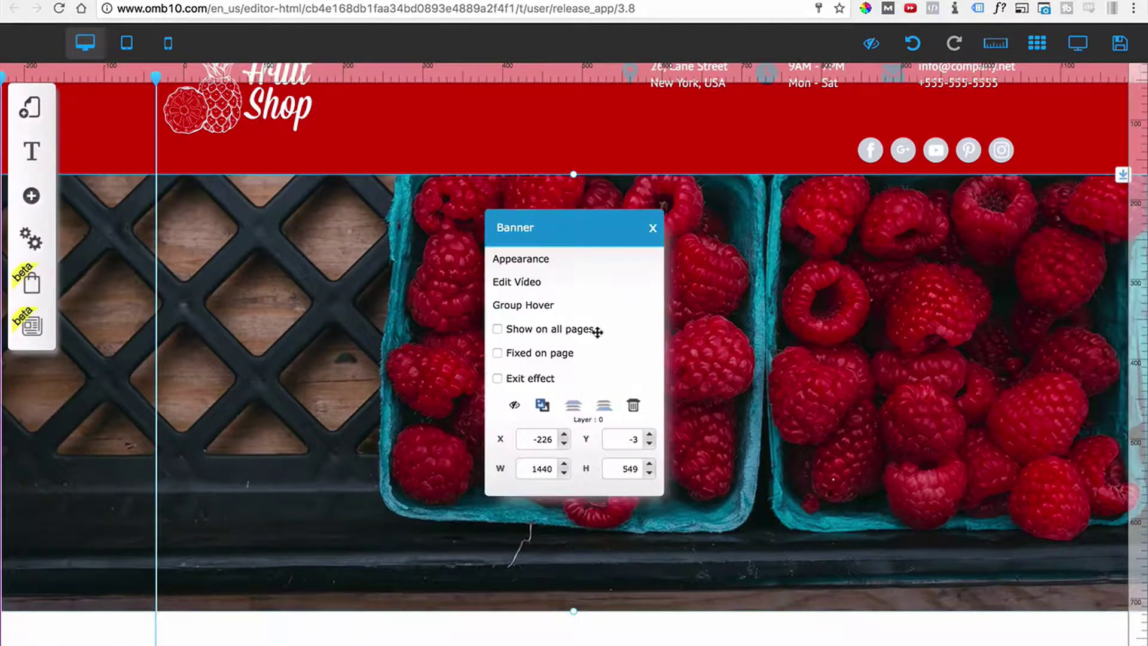
- Open the Fruit Top Banner style of the raspberry banner for customizing
{"action": "left_click", "coordinate": [517, 261]}
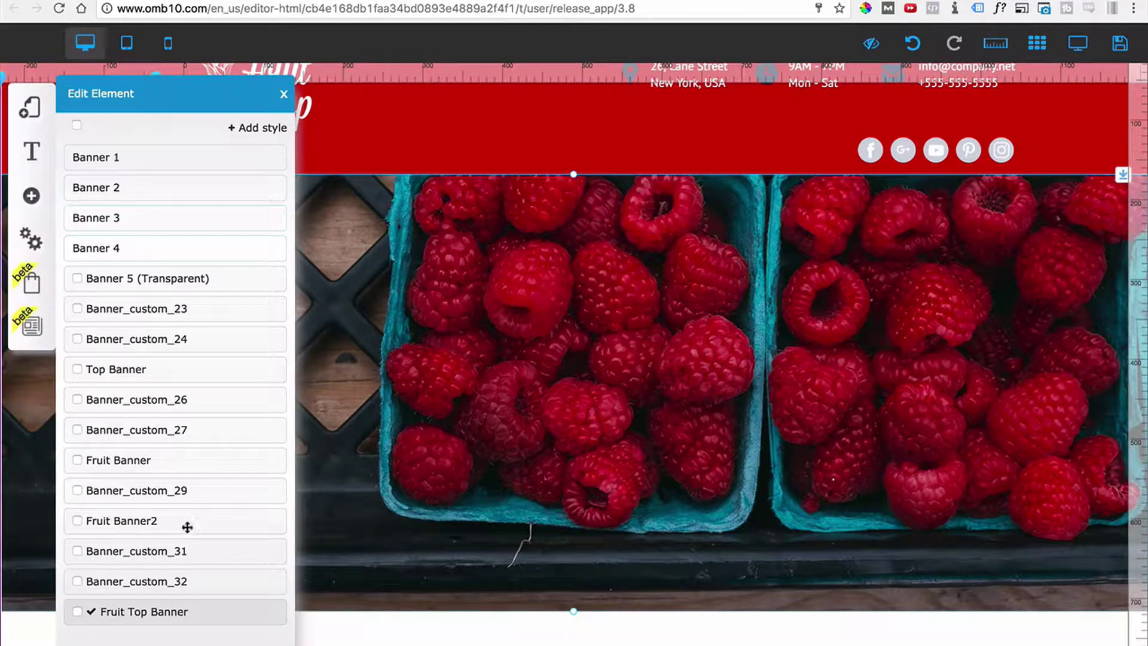
{"action": "mouse_move", "coordinate": [137, 619]}
{"action": "left_click", "coordinate": [240, 613]}
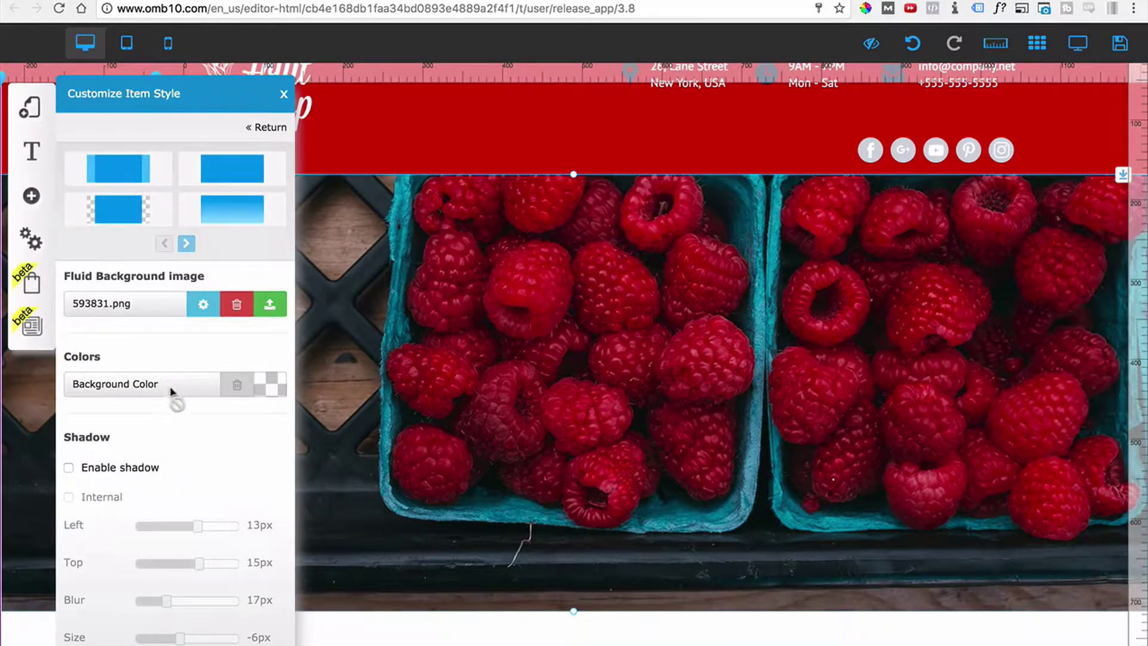
- Try a shadow on the banner style and disable it again
{"action": "scroll", "coordinate": [172, 397], "scroll_direction": "down", "scroll_amount": 2}
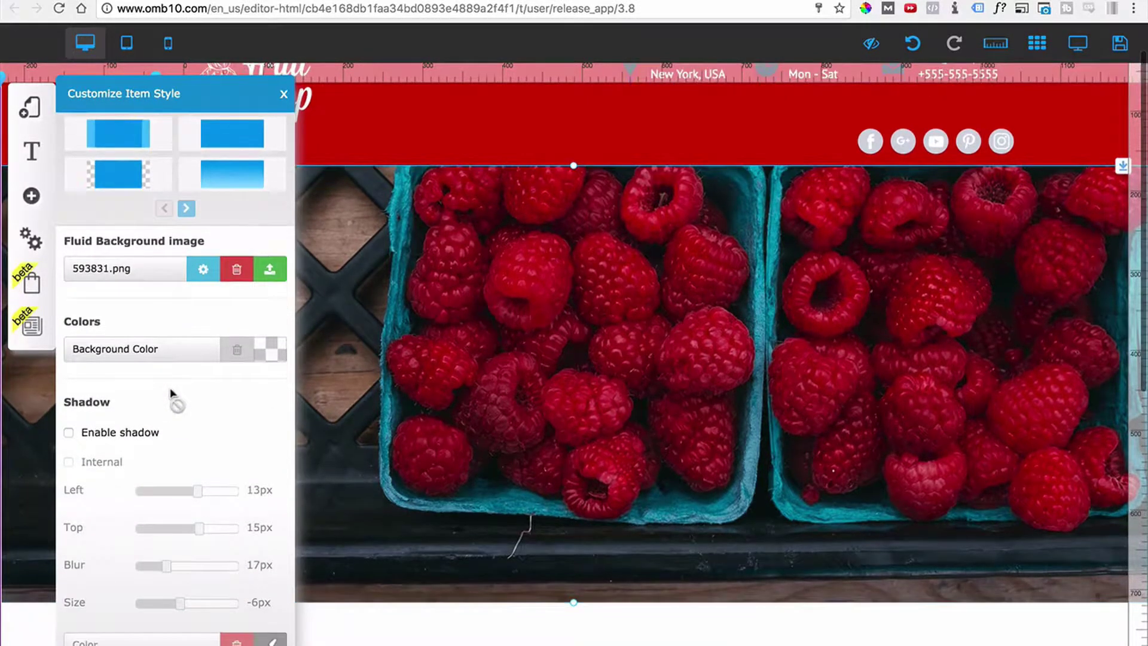
{"action": "left_click", "coordinate": [69, 433]}
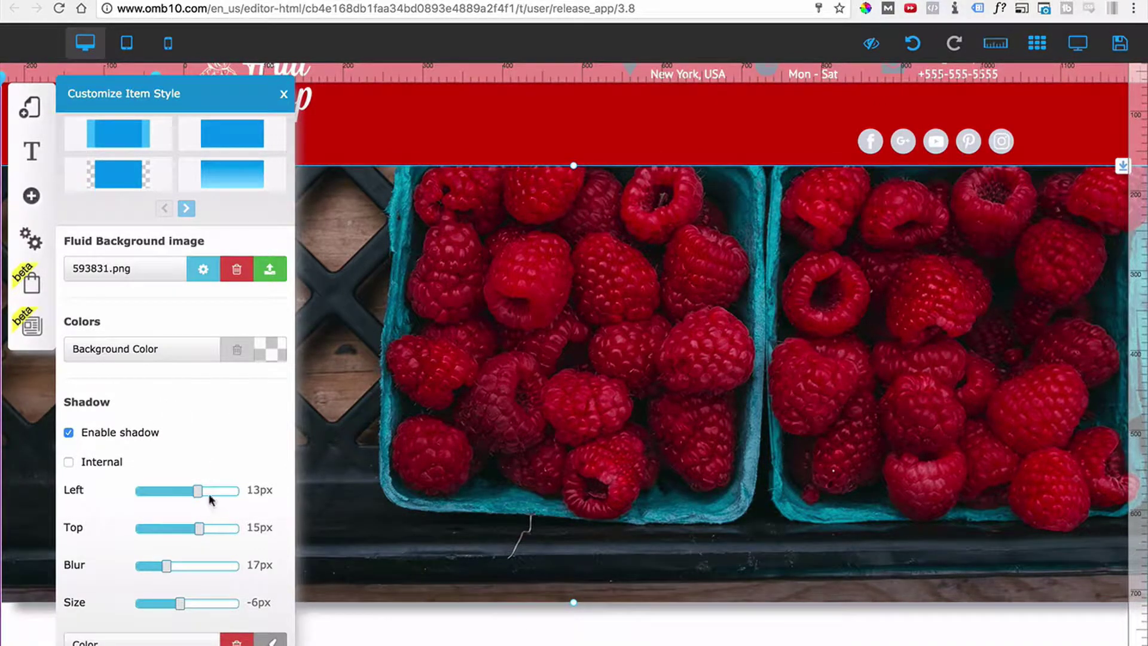
{"action": "scroll", "coordinate": [167, 553], "scroll_direction": "down", "scroll_amount": 1}
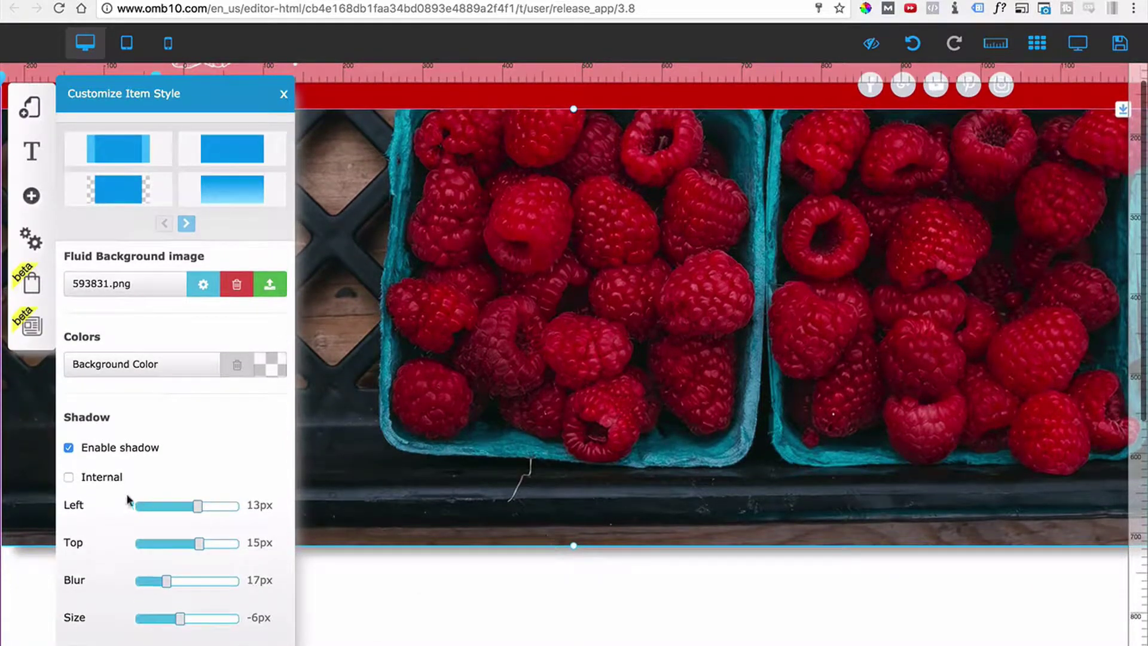
{"action": "left_click", "coordinate": [69, 448]}
{"action": "scroll", "coordinate": [92, 464], "scroll_direction": "up", "scroll_amount": 1}
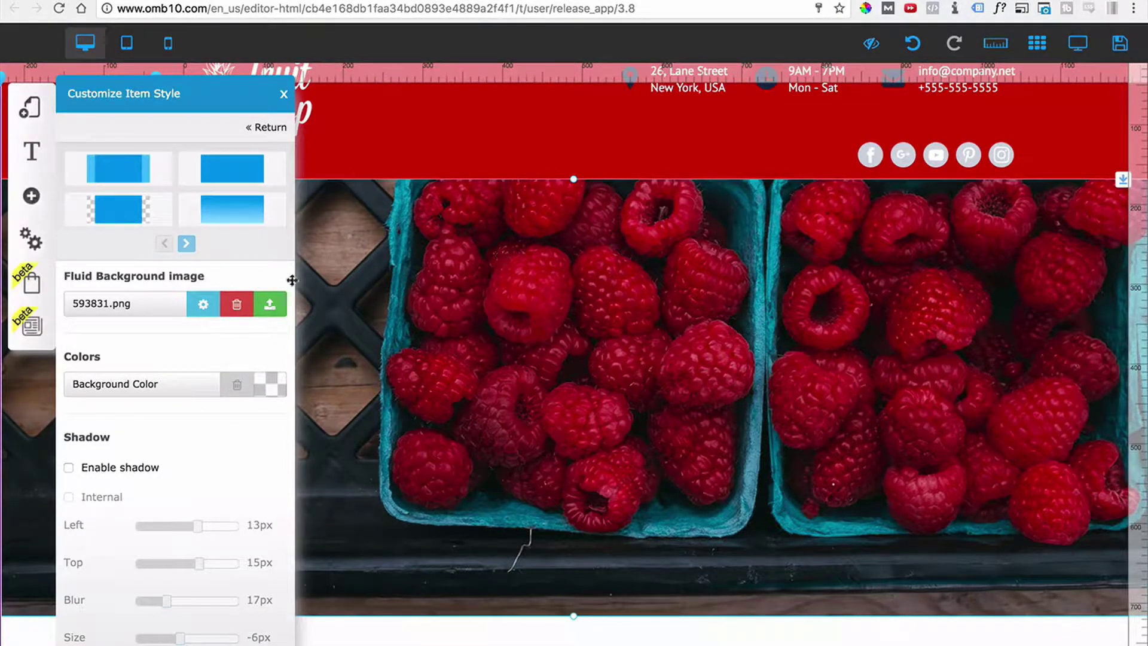
- Open the fluid background image's setup and try the Auto Adjust and Original Size dimensions before returning to Full Screen
{"action": "left_click", "coordinate": [203, 305]}
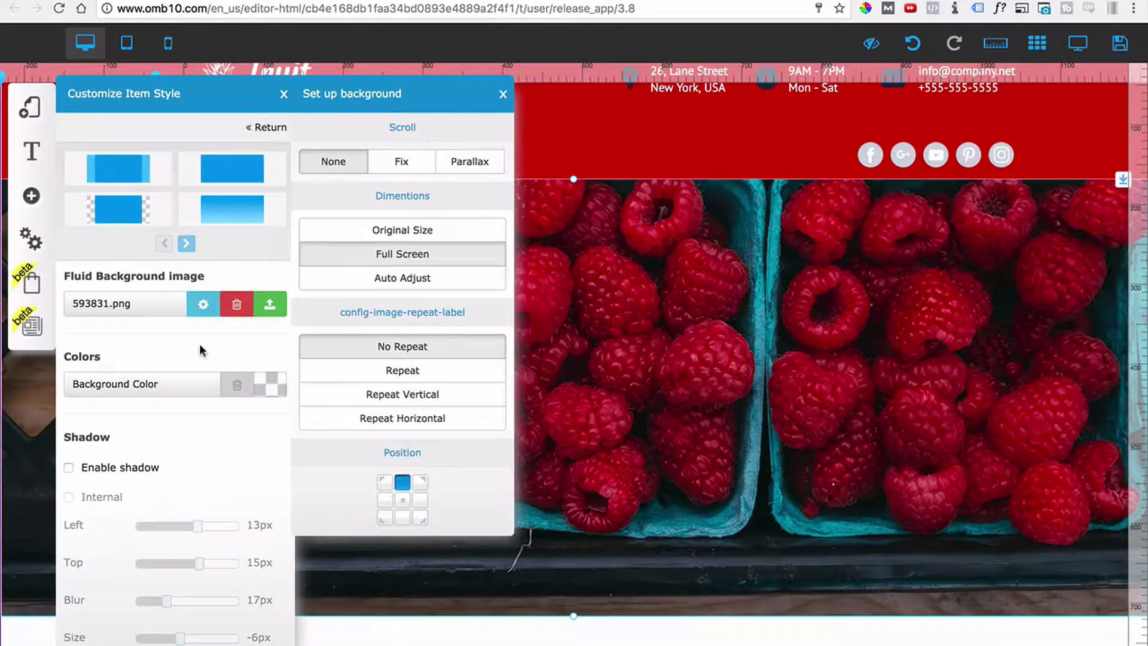
{"action": "left_click", "coordinate": [378, 289]}
{"action": "left_click", "coordinate": [386, 227]}
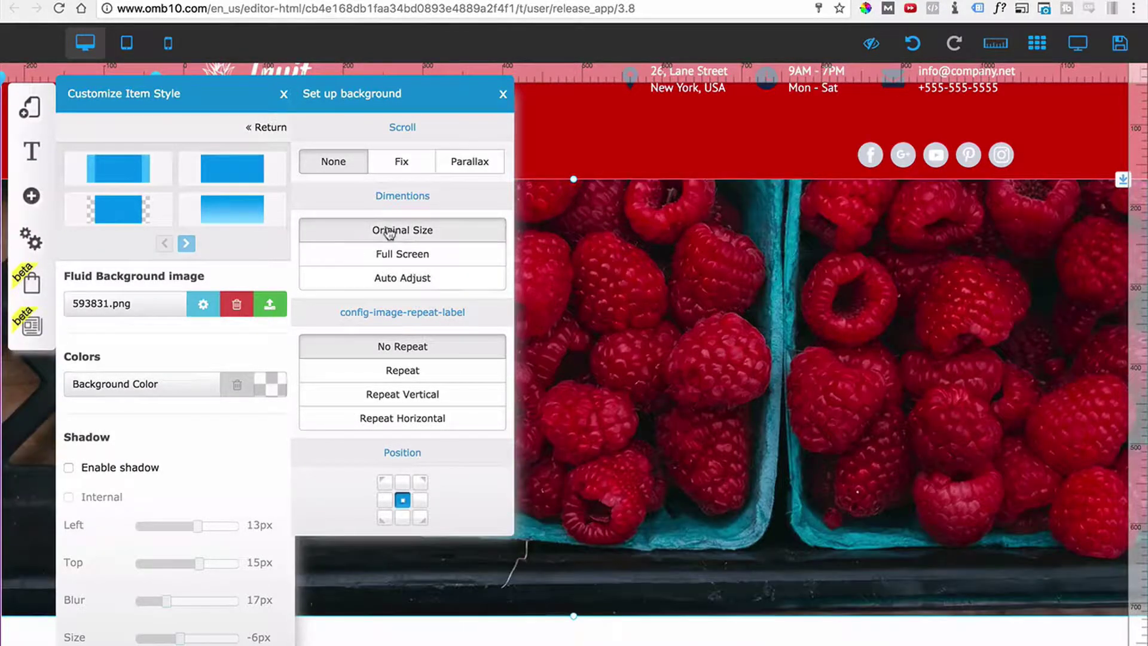
{"action": "left_click", "coordinate": [385, 256]}
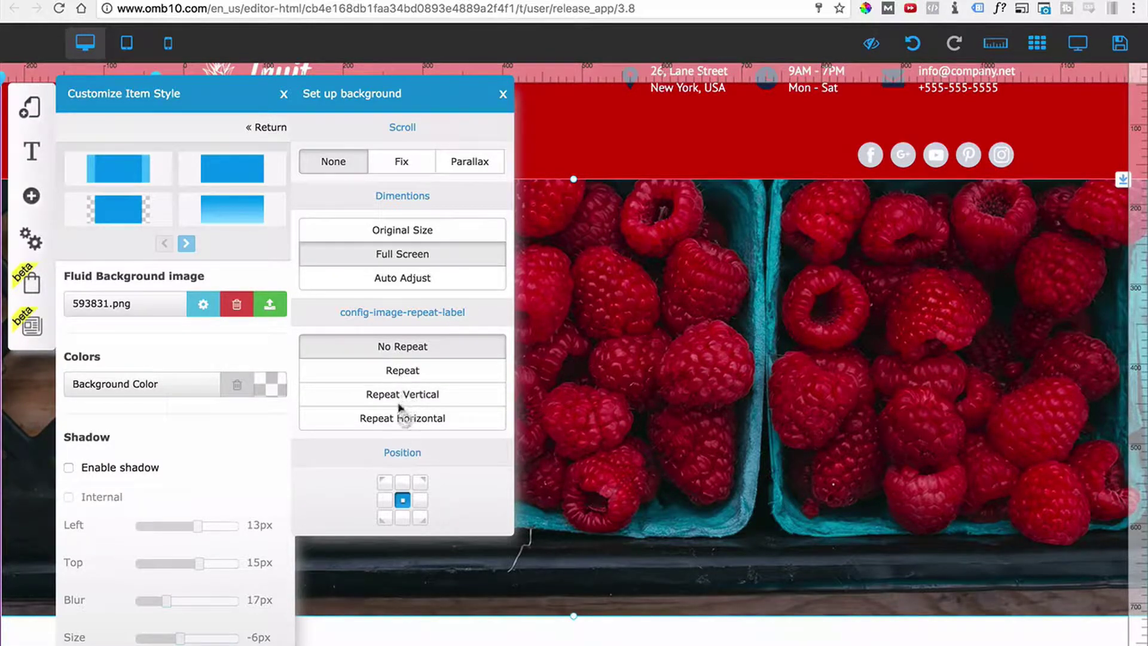
- Try the middle-right and top-left positions for the background image, ending on the middle-left position
{"action": "left_click", "coordinate": [385, 500]}
{"action": "left_click", "coordinate": [421, 501]}
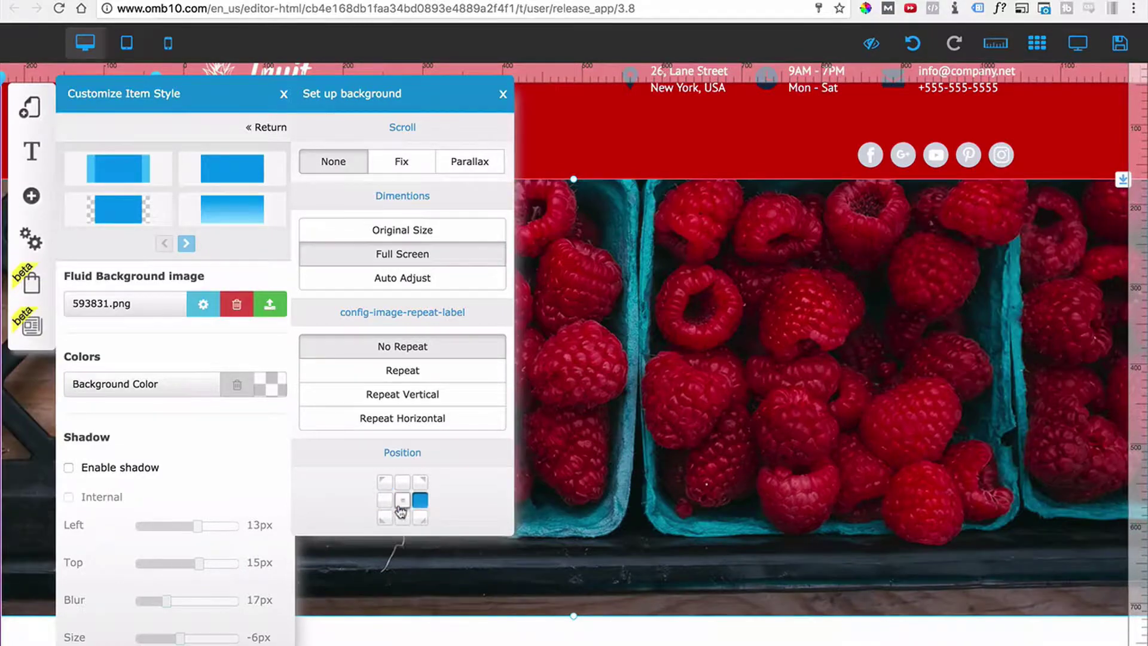
{"action": "left_click", "coordinate": [385, 503]}
{"action": "left_click", "coordinate": [385, 481]}
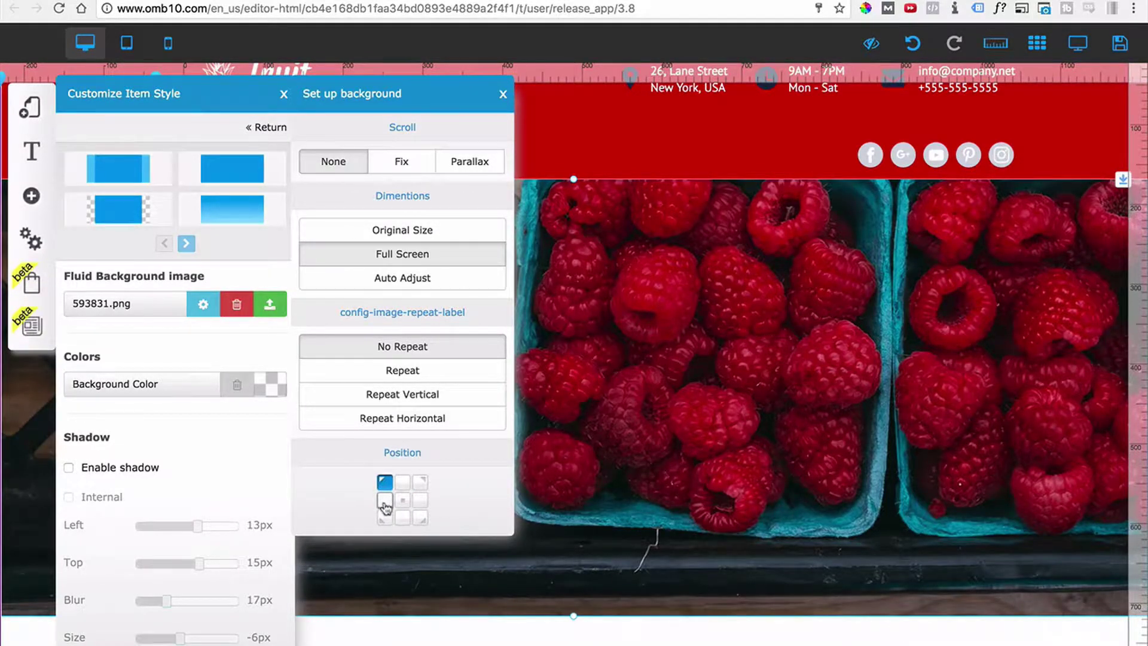
{"action": "left_click", "coordinate": [384, 501]}
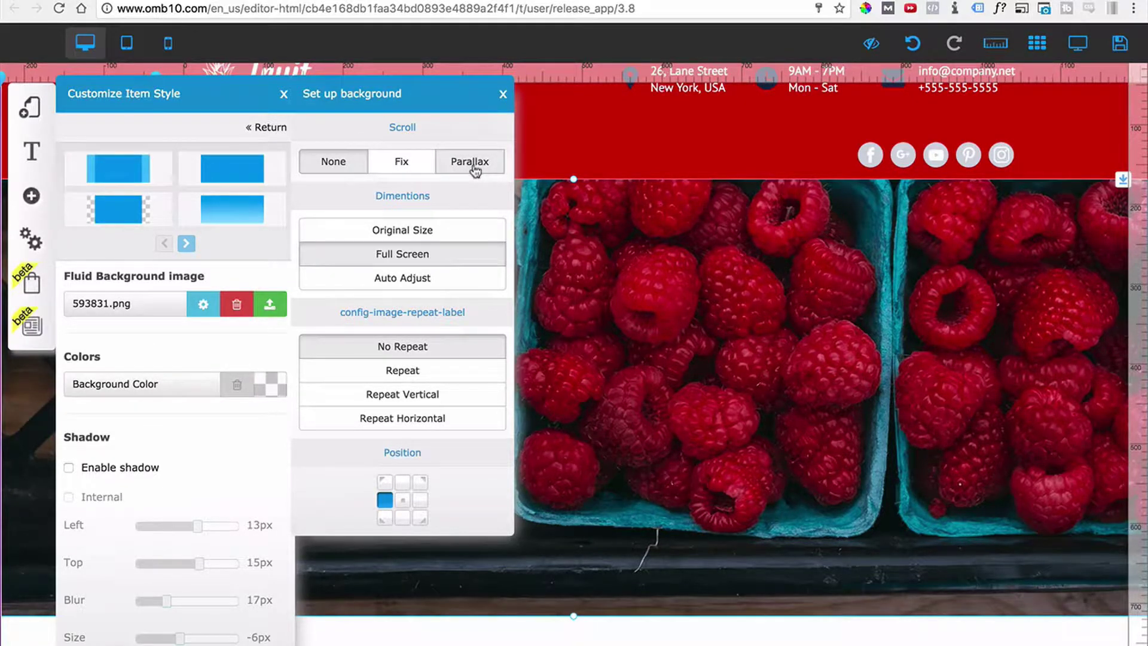
- Set the background image's scroll effect to Parallax and check how it moves with the page
{"action": "left_click", "coordinate": [468, 169]}
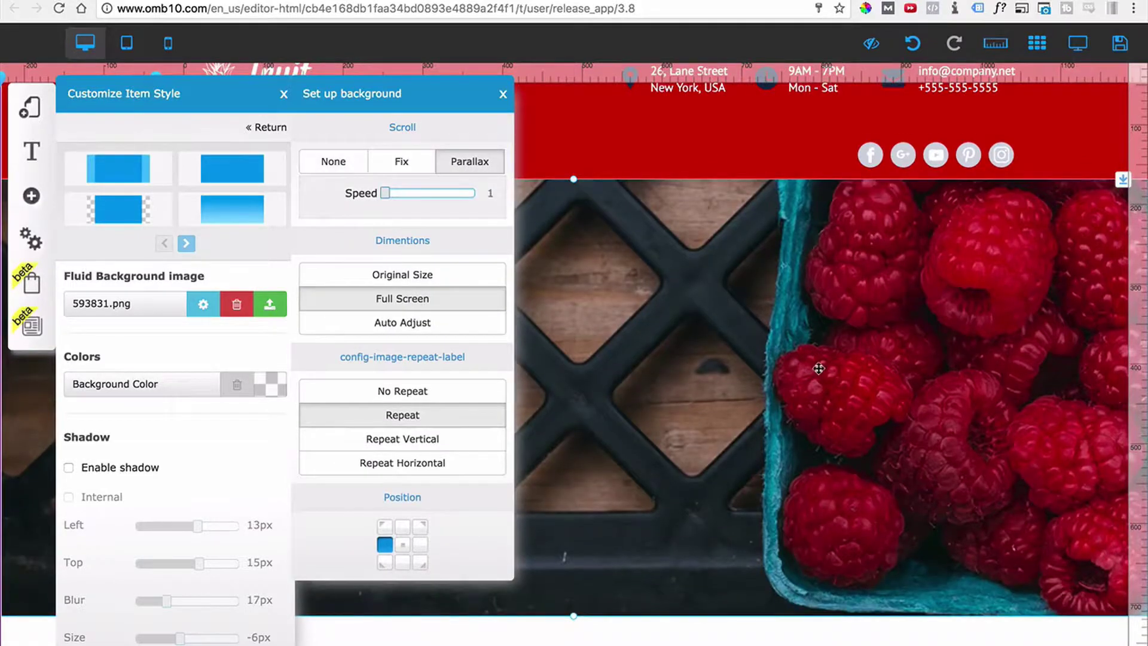
{"action": "scroll", "coordinate": [818, 369], "scroll_direction": "down", "scroll_amount": 2}
{"action": "scroll", "coordinate": [815, 365], "scroll_direction": "up", "scroll_amount": 2}
{"action": "scroll", "coordinate": [837, 346], "scroll_direction": "down", "scroll_amount": 2}
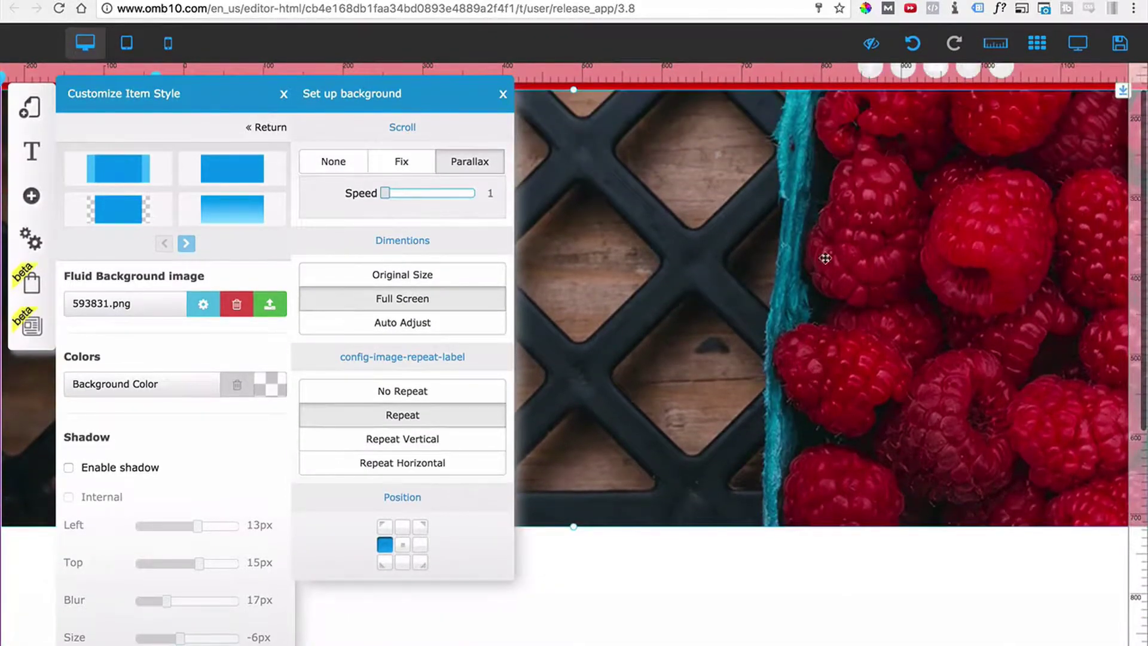
{"action": "scroll", "coordinate": [729, 284], "scroll_direction": "up", "scroll_amount": 2}
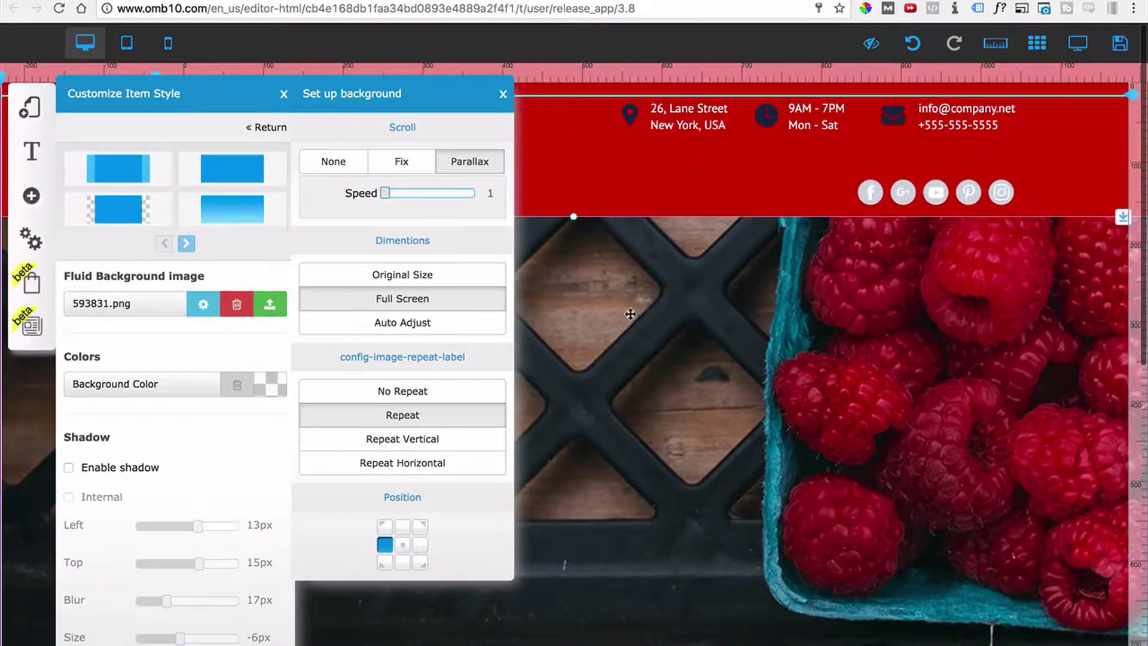
- Preview the desktop page, examine the banner's parallax effect while scrolling, and return to editing
{"action": "left_click", "coordinate": [1078, 45]}
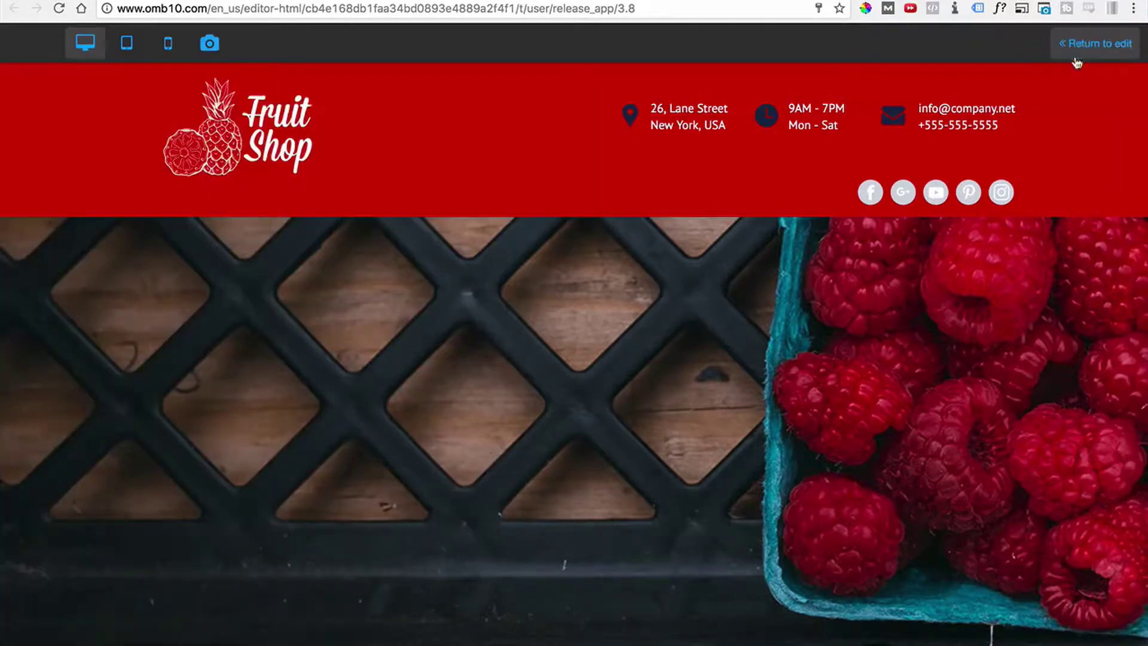
{"action": "scroll", "coordinate": [845, 279], "scroll_direction": "down", "scroll_amount": 3}
{"action": "scroll", "coordinate": [836, 290], "scroll_direction": "up", "scroll_amount": 2}
{"action": "scroll", "coordinate": [836, 290], "scroll_direction": "up", "scroll_amount": 1}
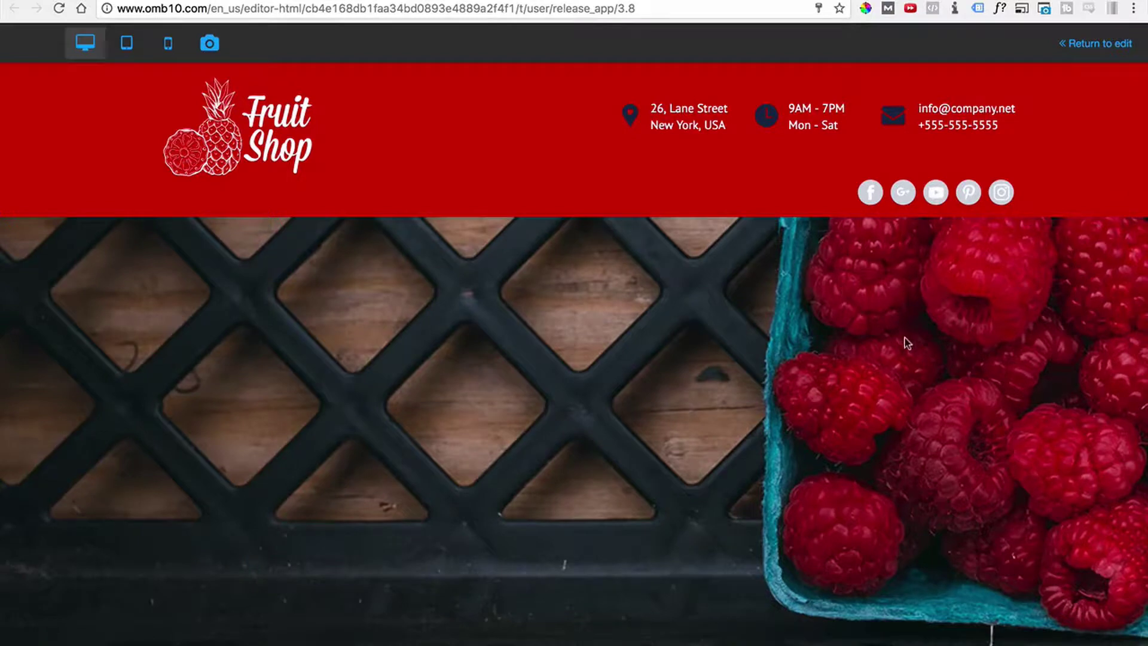
{"action": "scroll", "coordinate": [906, 342], "scroll_direction": "down", "scroll_amount": 5}
{"action": "scroll", "coordinate": [848, 299], "scroll_direction": "down", "scroll_amount": 2}
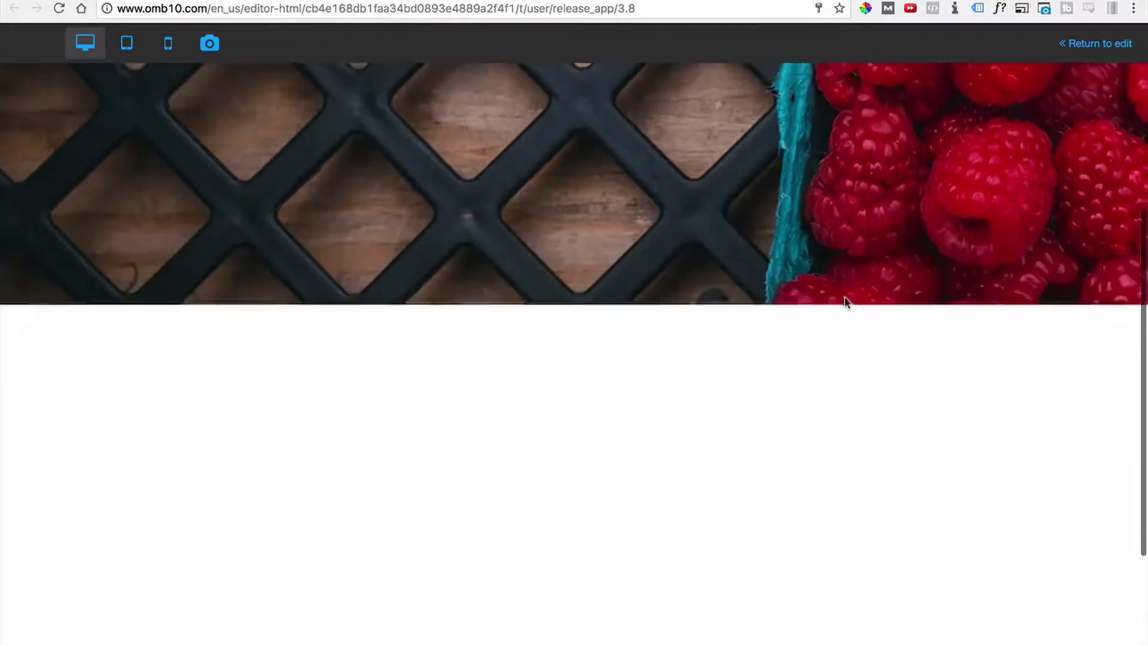
{"action": "scroll", "coordinate": [845, 301], "scroll_direction": "up", "scroll_amount": 5}
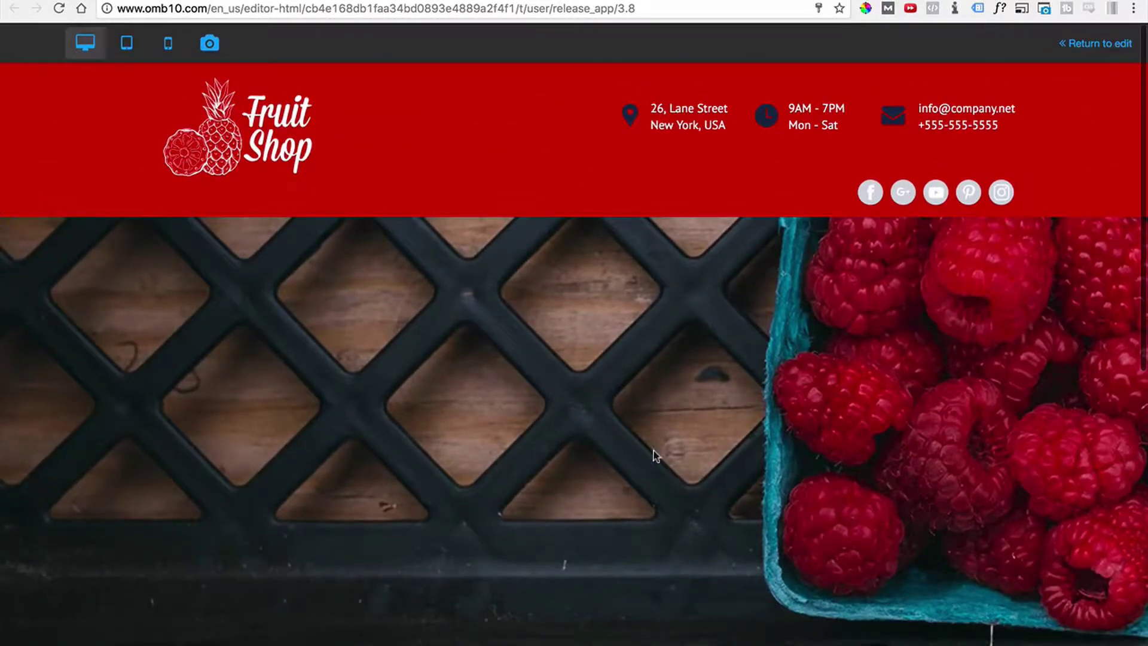
{"action": "scroll", "coordinate": [579, 379], "scroll_direction": "down", "scroll_amount": 3}
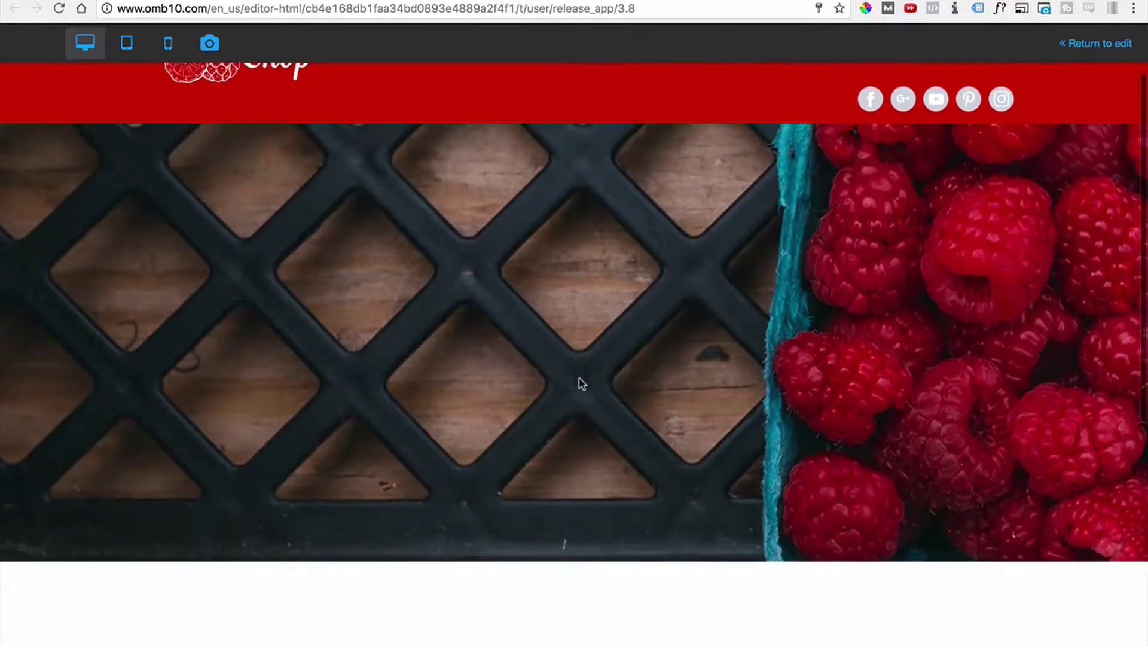
{"action": "scroll", "coordinate": [579, 379], "scroll_direction": "up", "scroll_amount": 2}
{"action": "scroll", "coordinate": [578, 383], "scroll_direction": "up", "scroll_amount": 1}
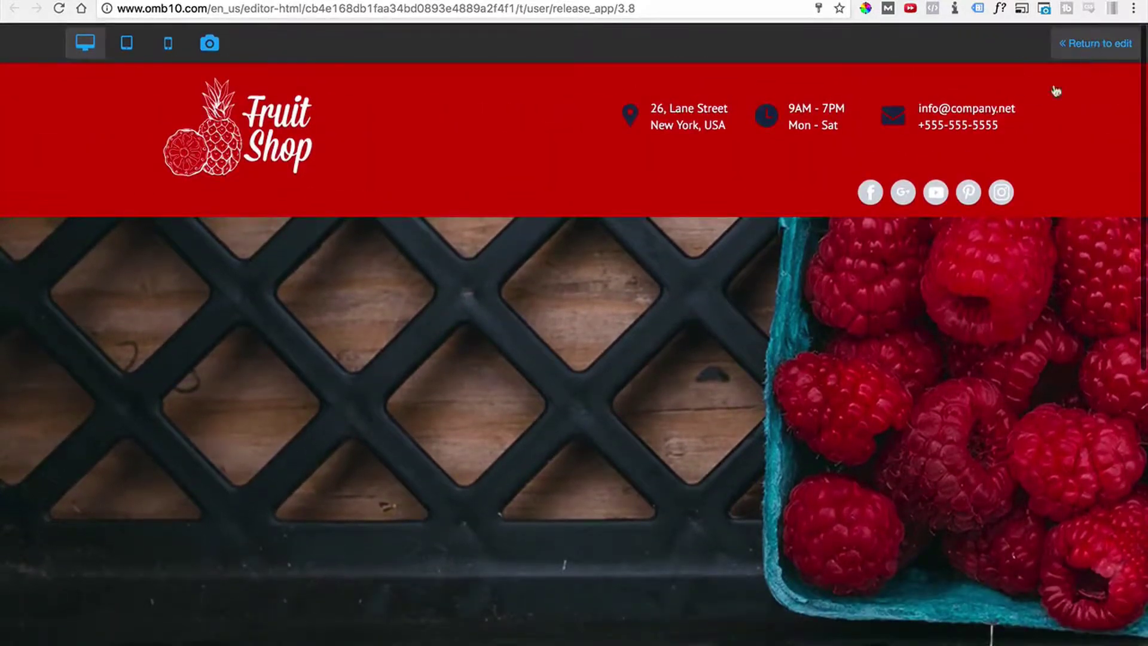
{"action": "left_click", "coordinate": [1095, 43]}
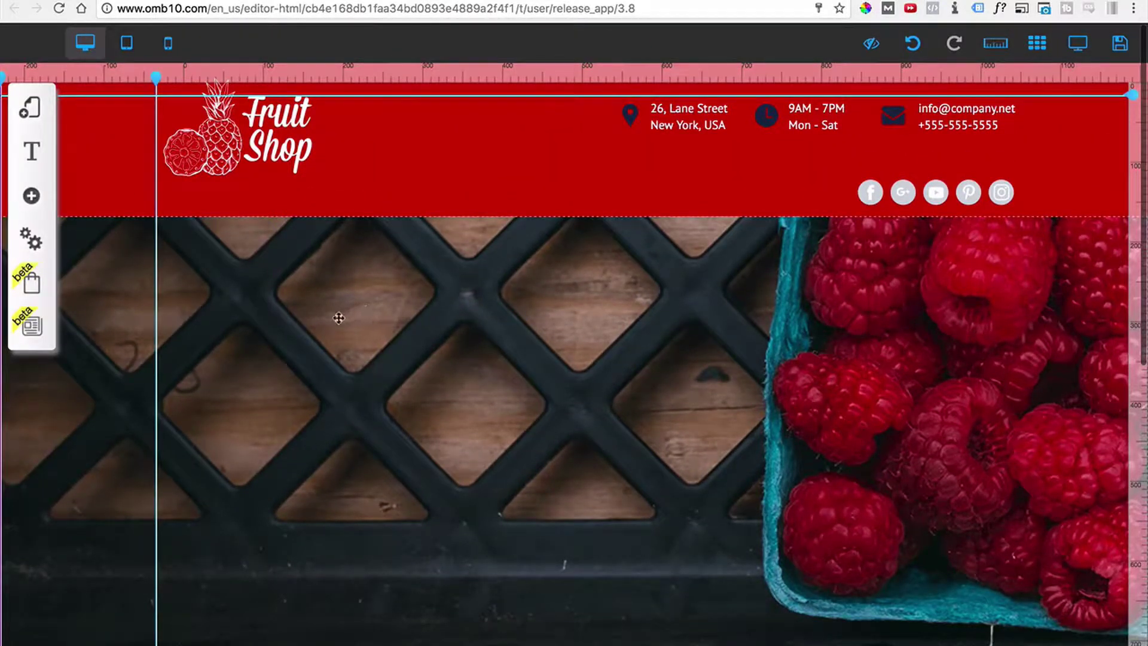
{"action": "scroll", "coordinate": [279, 323], "scroll_direction": "down", "scroll_amount": 1}
{"action": "scroll", "coordinate": [279, 323], "scroll_direction": "up", "scroll_amount": 1}
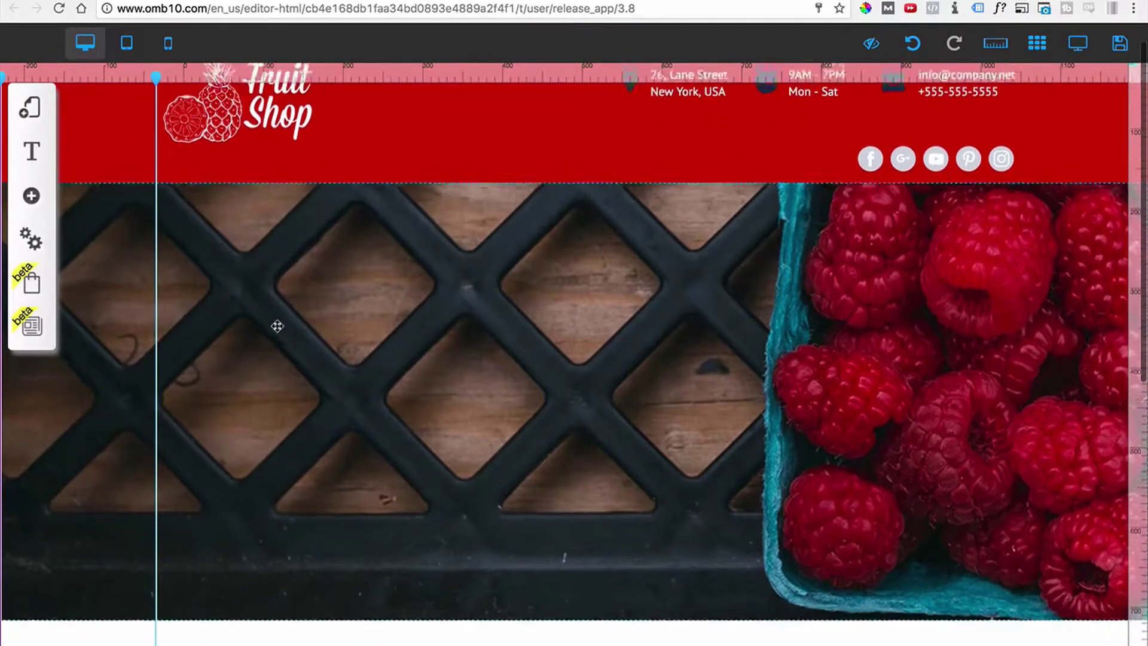
{"action": "left_click", "coordinate": [383, 311]}
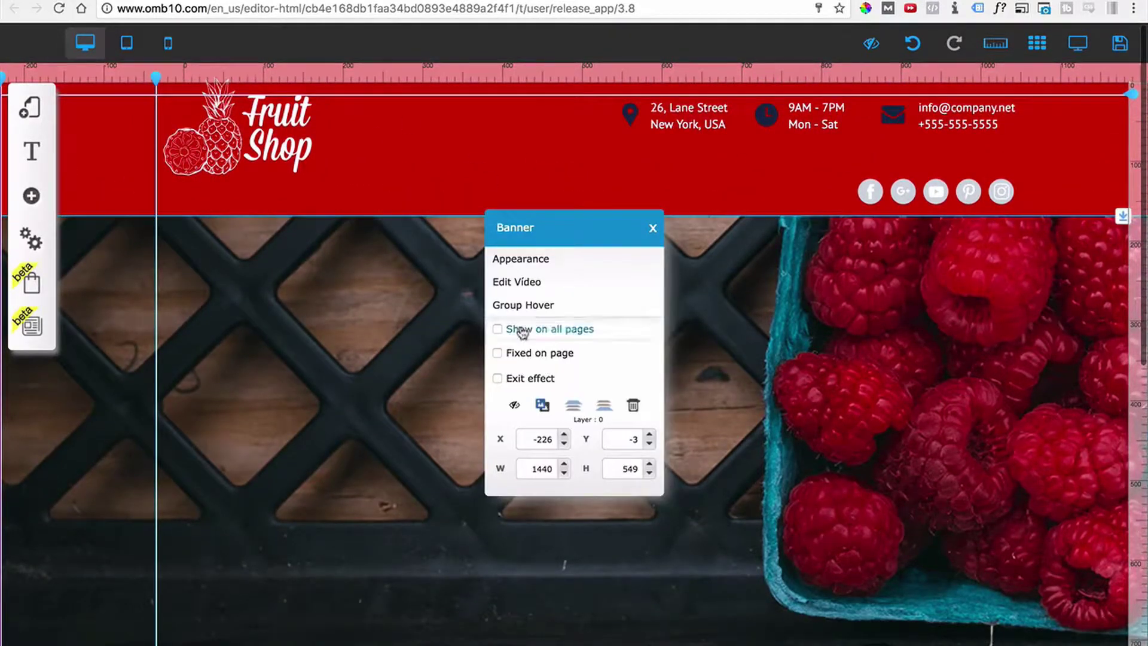
{"action": "left_click", "coordinate": [526, 263]}
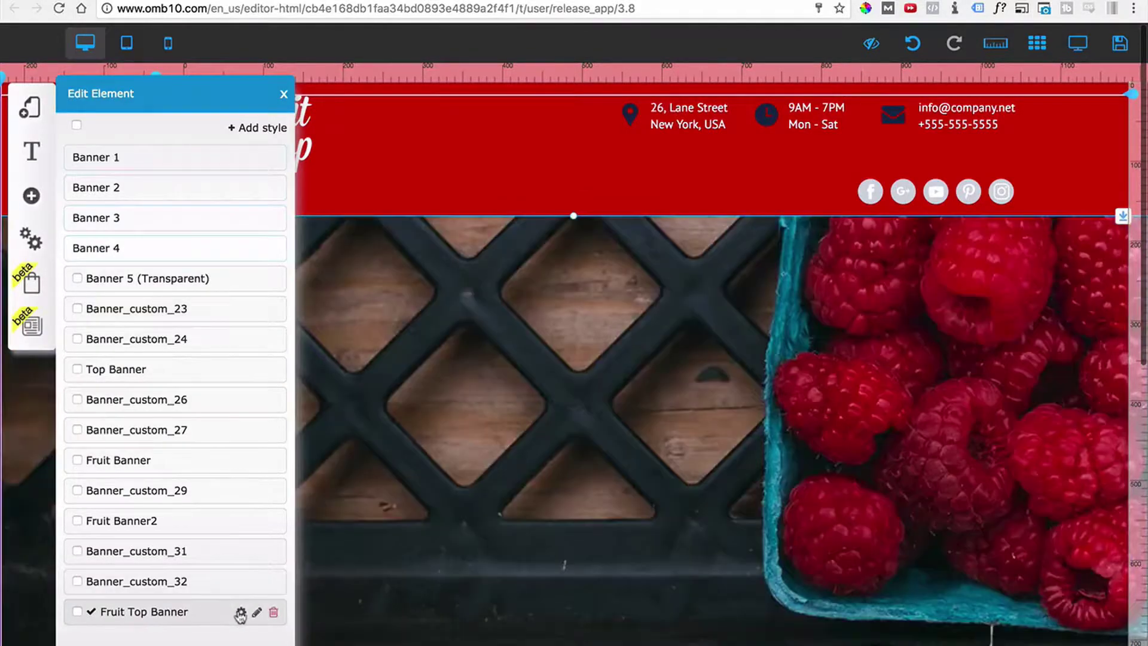
{"action": "left_click", "coordinate": [241, 611]}
{"action": "left_click", "coordinate": [203, 304]}
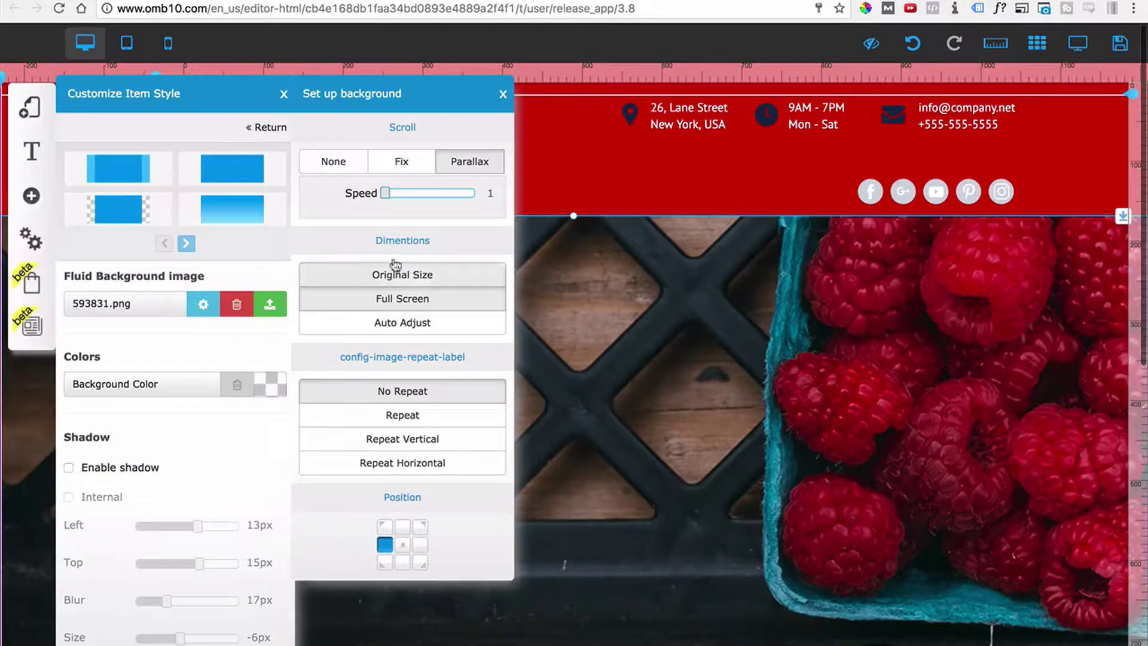
{"action": "left_click", "coordinate": [501, 95]}
{"action": "left_click", "coordinate": [284, 96]}
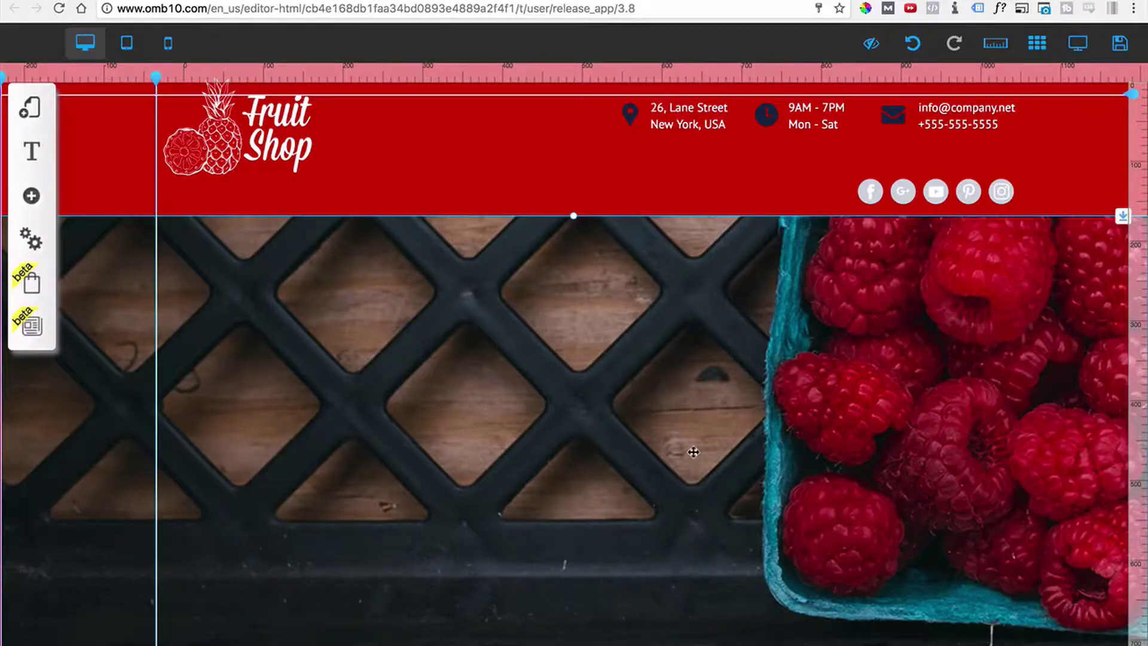
- Open the Fruit Top Banner style's background image setup and set the dimensions to Auto Adjust
{"action": "left_click", "coordinate": [693, 452]}
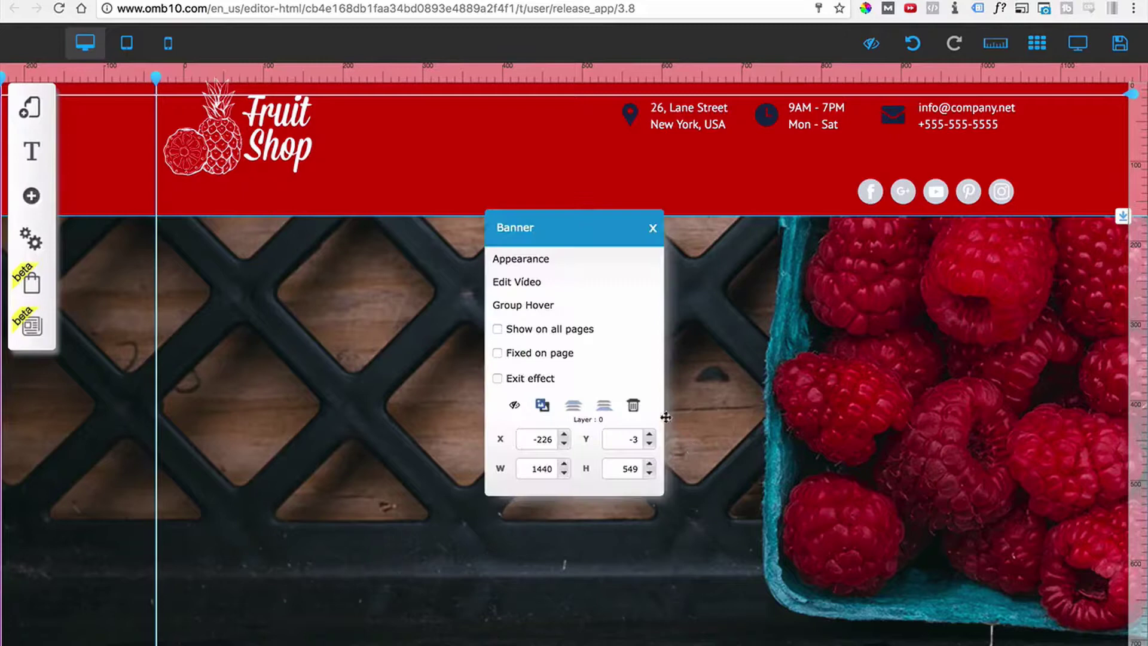
{"action": "left_click", "coordinate": [540, 270]}
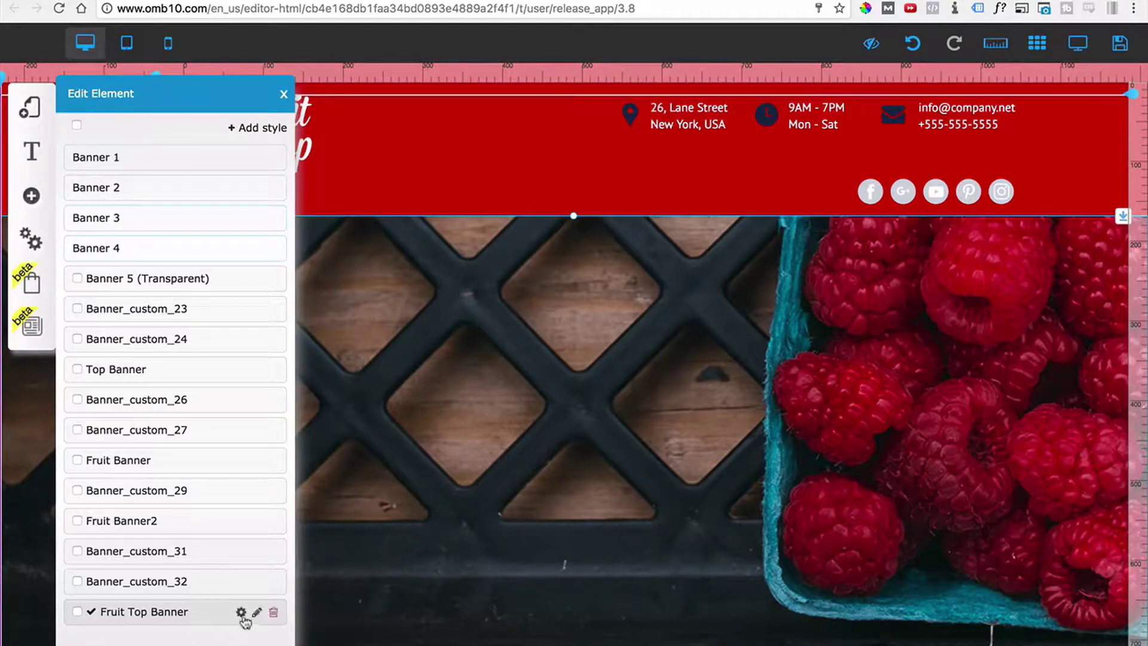
{"action": "left_click", "coordinate": [242, 611]}
{"action": "left_click", "coordinate": [204, 304]}
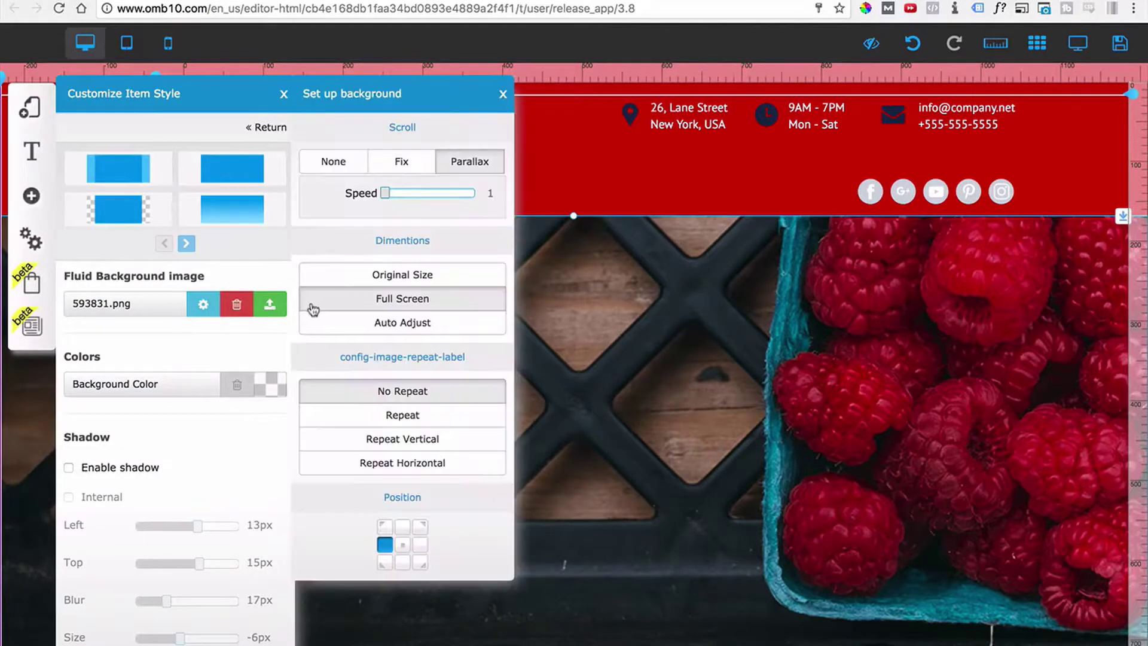
{"action": "left_click", "coordinate": [363, 323]}
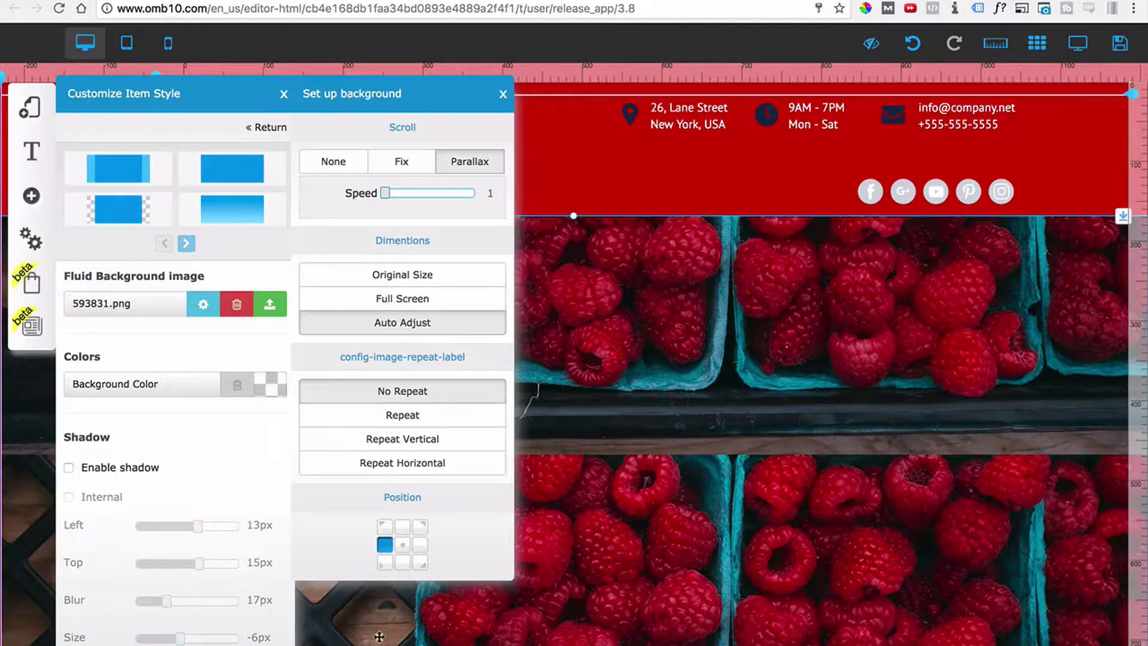
- Try the middle-right and middle-left positions for the background image, then set it to the center position
{"action": "left_click", "coordinate": [402, 545]}
{"action": "left_click", "coordinate": [421, 545]}
{"action": "left_click", "coordinate": [384, 545]}
{"action": "left_click", "coordinate": [402, 545]}
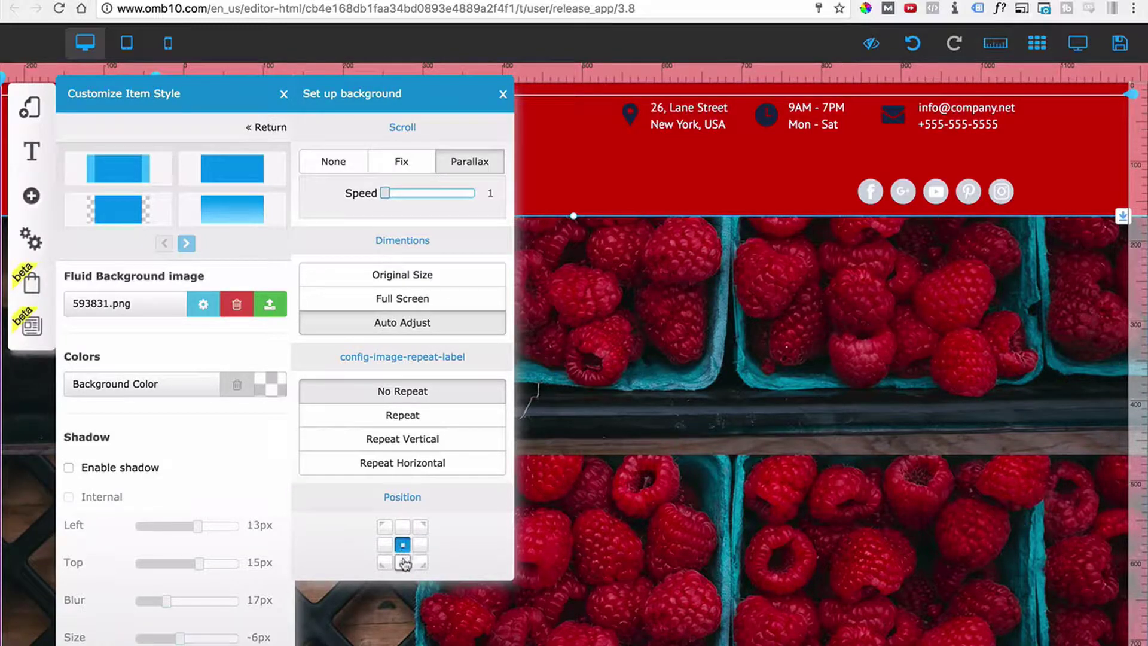
- Try the Original Size dimension for the parallax background image and set it to Full Screen
{"action": "left_click", "coordinate": [412, 276]}
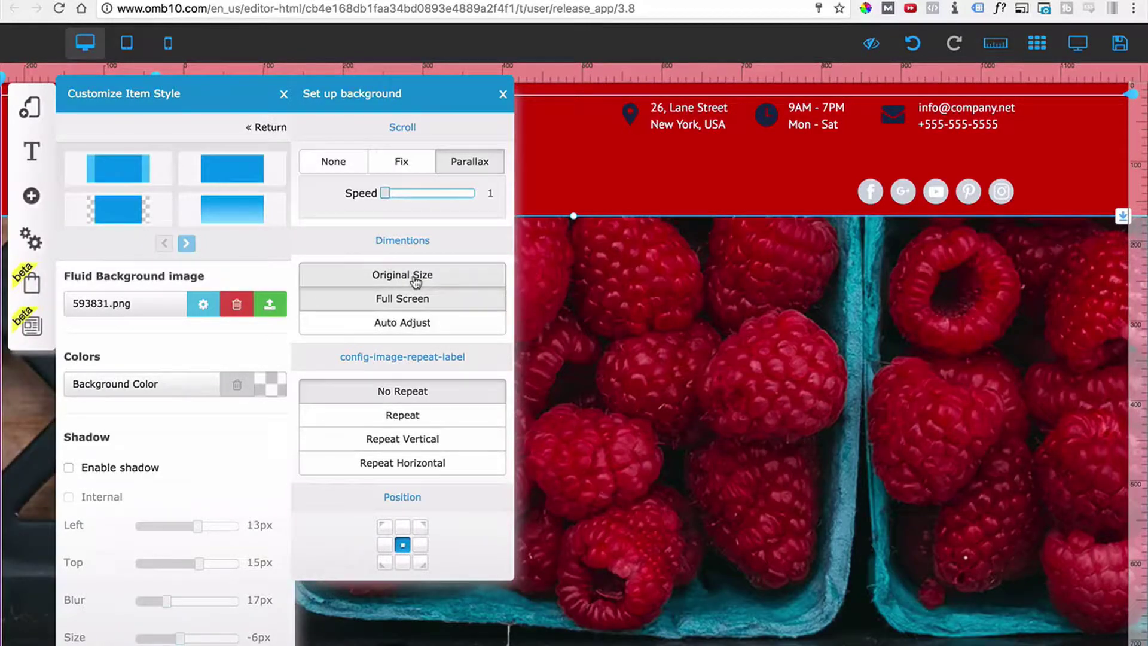
{"action": "left_click", "coordinate": [416, 281]}
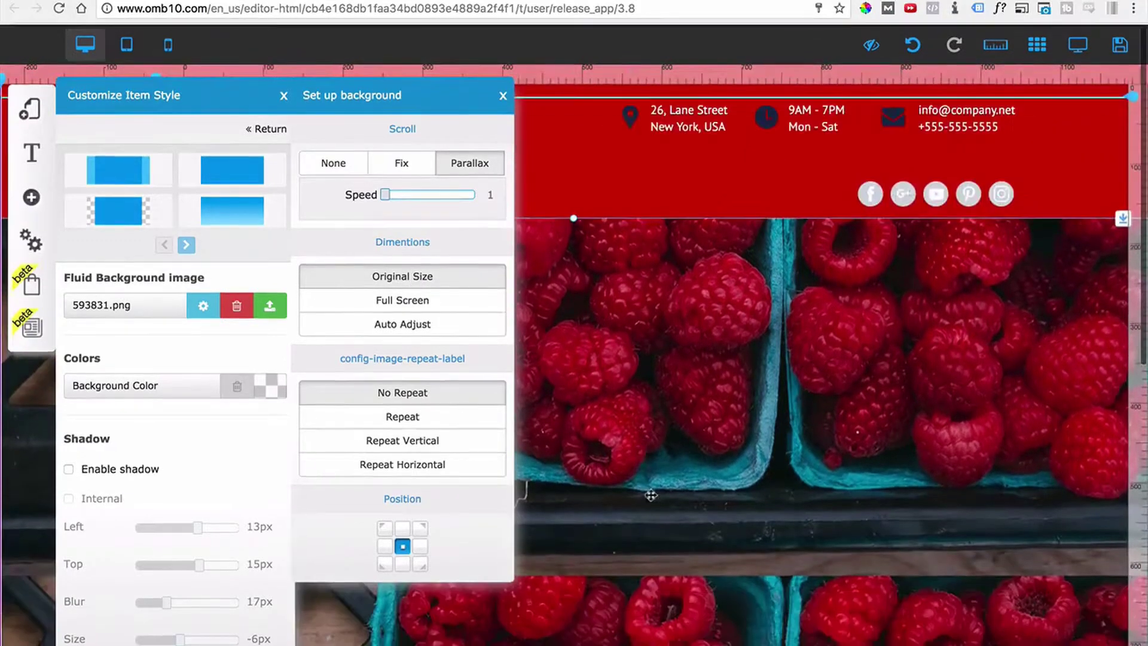
{"action": "left_click", "coordinate": [436, 302]}
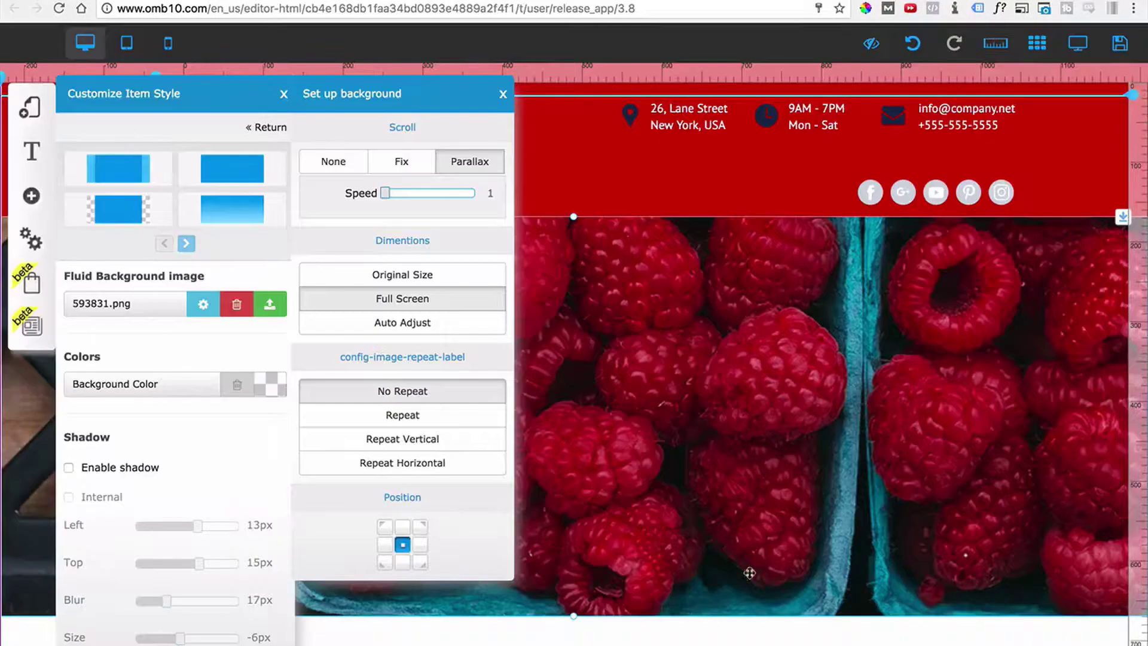
- Extend the raspberry banner's height downward past the visible page area and close its background and style settings
{"action": "left_click_drag", "start_coordinate": [573, 616], "coordinate": [574, 645]}
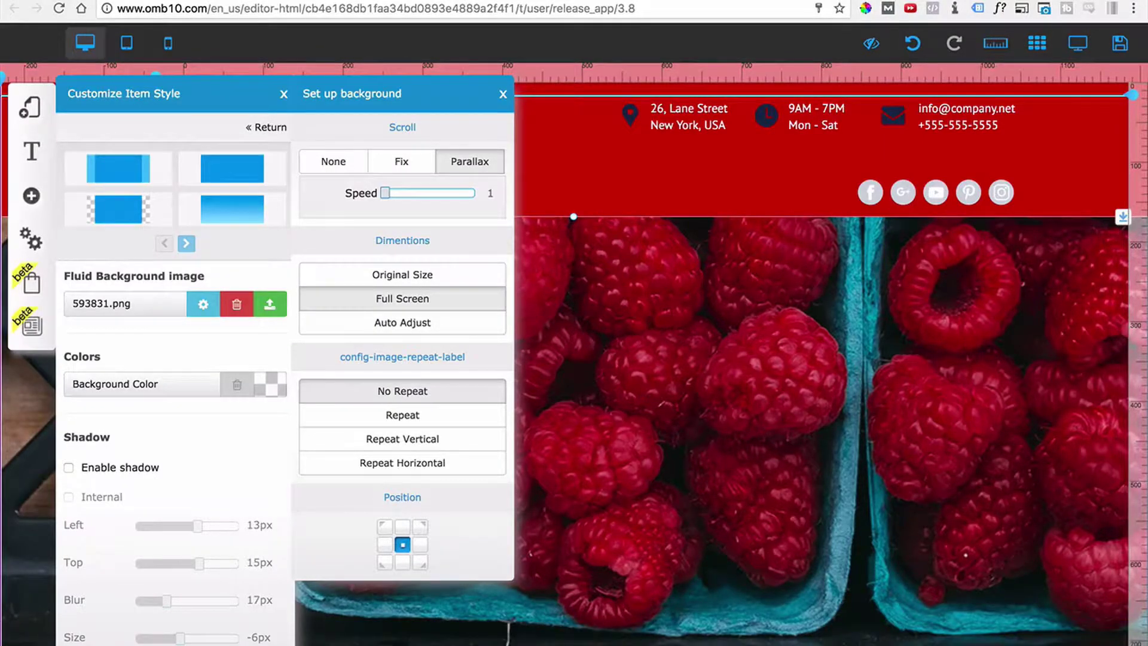
{"action": "left_click", "coordinate": [503, 94]}
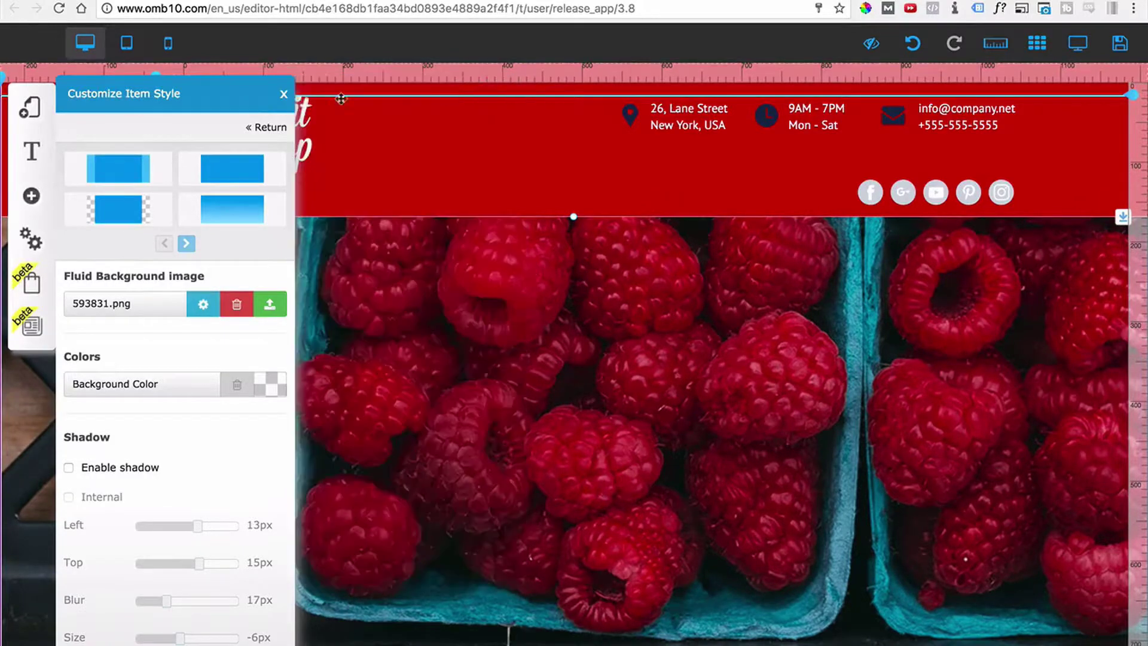
{"action": "left_click", "coordinate": [284, 94]}
{"action": "scroll", "coordinate": [451, 395], "scroll_direction": "down", "scroll_amount": 3}
{"action": "scroll", "coordinate": [451, 395], "scroll_direction": "up", "scroll_amount": 3}
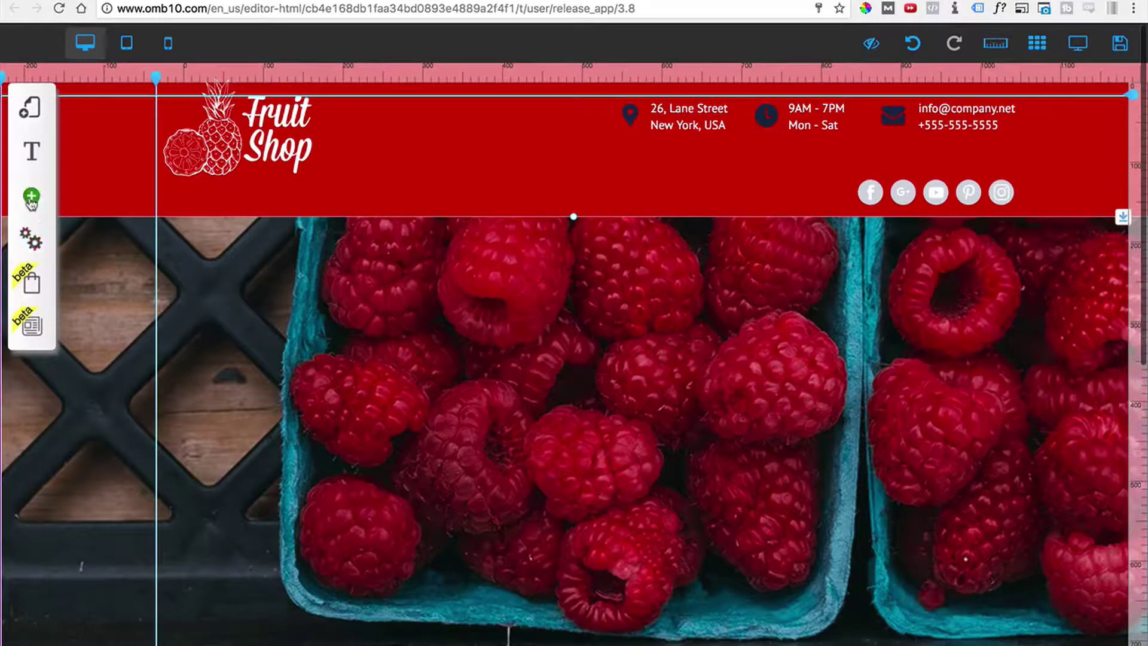
- Add a Title XL text element over the raspberry banner
{"action": "left_click", "coordinate": [32, 197]}
{"action": "left_click", "coordinate": [127, 194]}
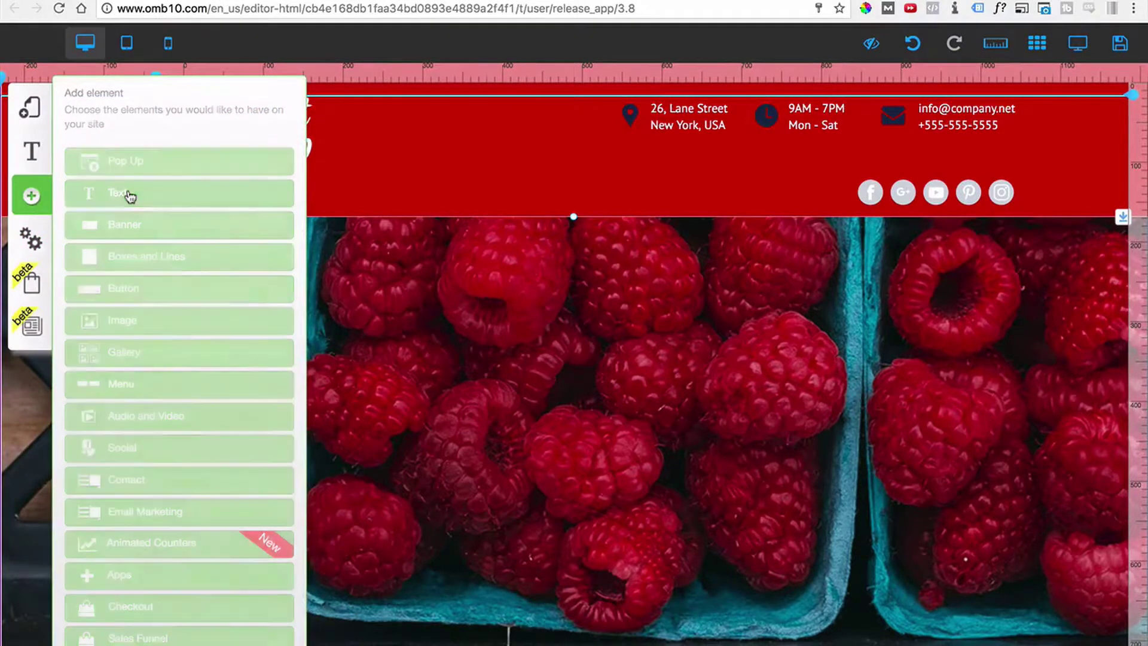
{"action": "left_click", "coordinate": [129, 180]}
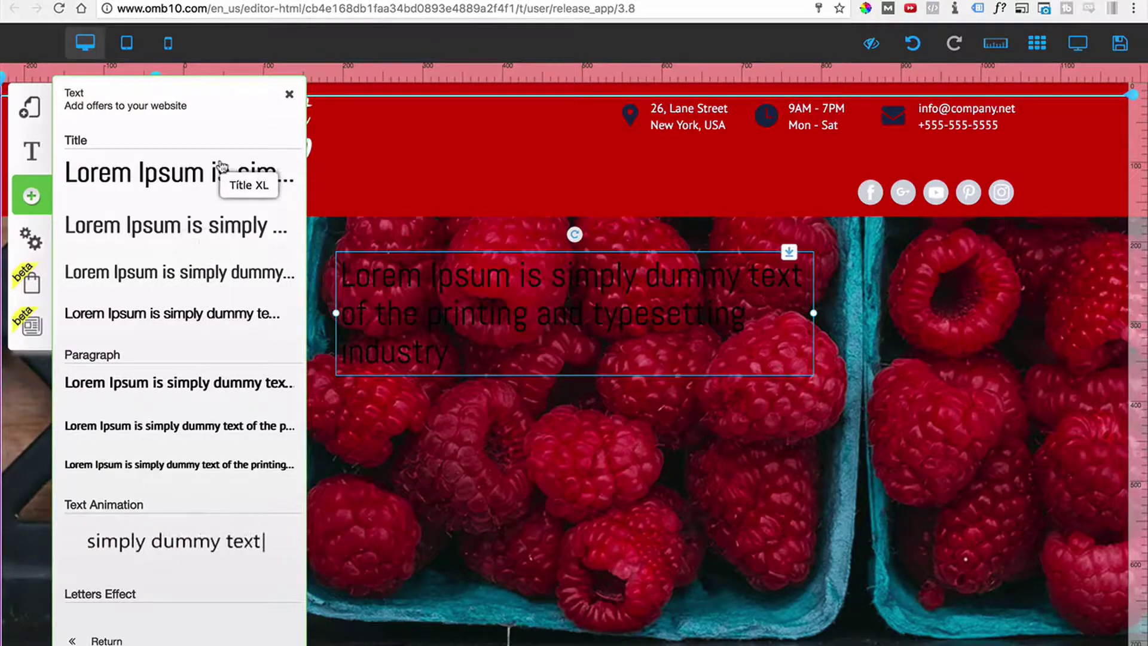
- Replace the placeholder title text with "Everything you need to get where you always wanted to be!"
{"action": "double_click", "coordinate": [398, 295]}
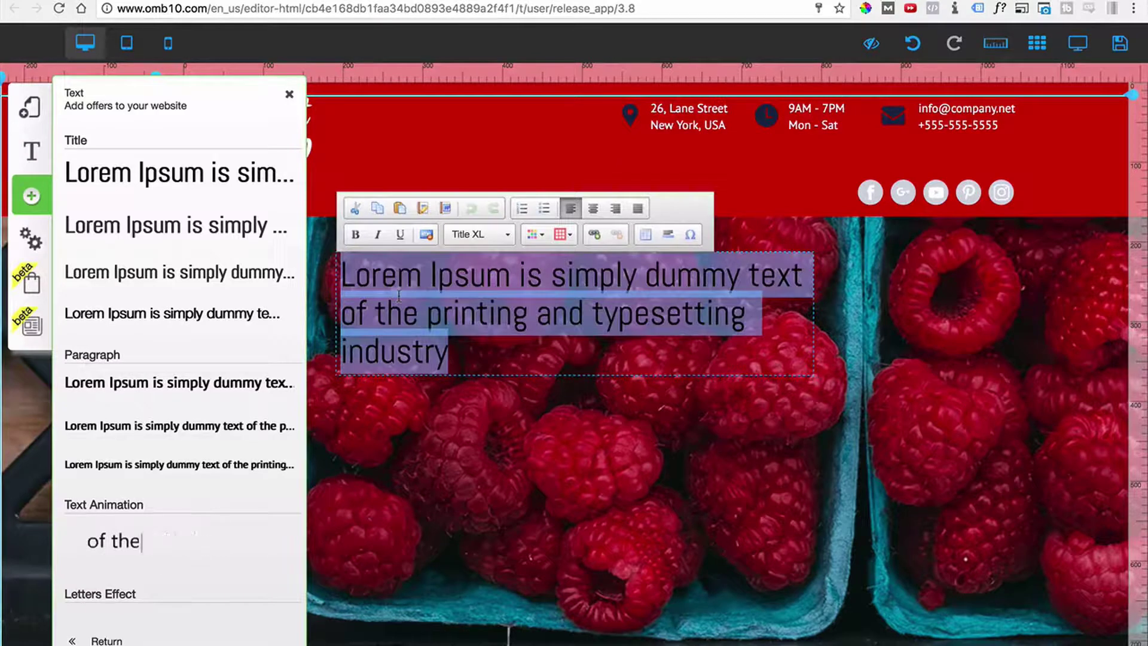
{"action": "type", "text": "Eve"}
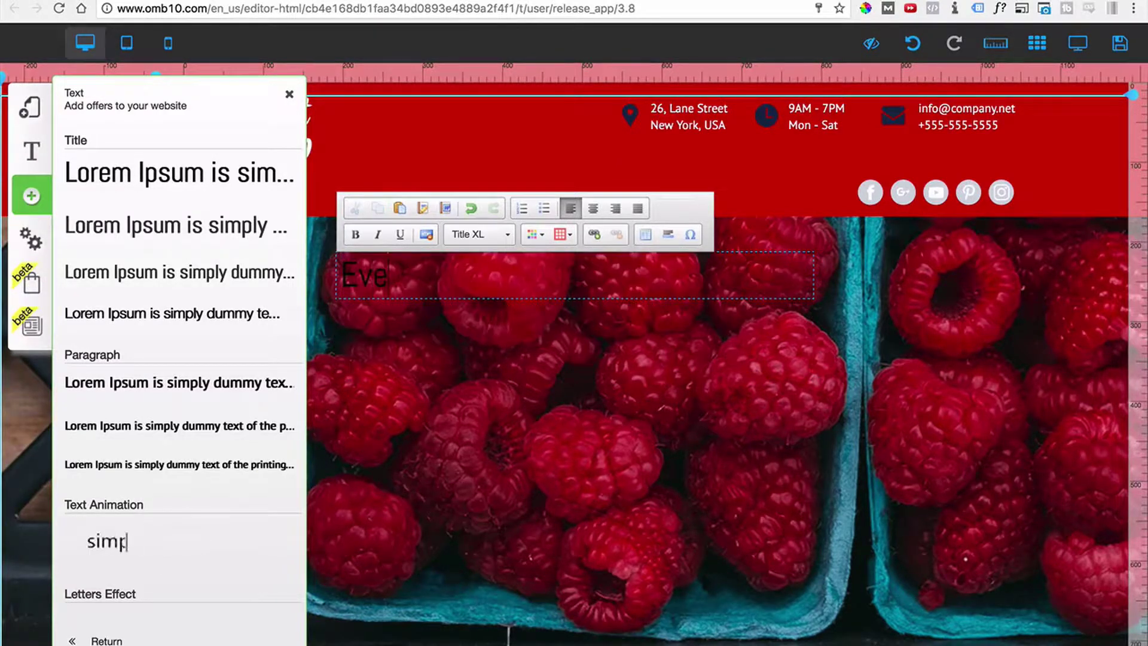
{"action": "type", "text": "rything you need to"}
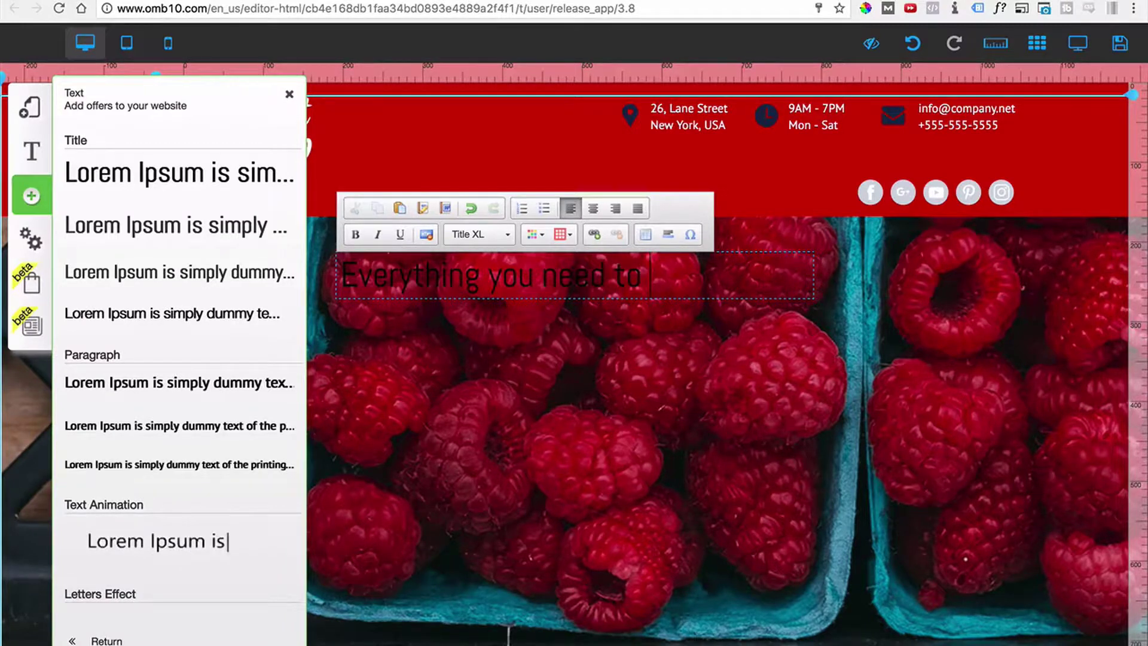
{"action": "type", "text": " get where y"}
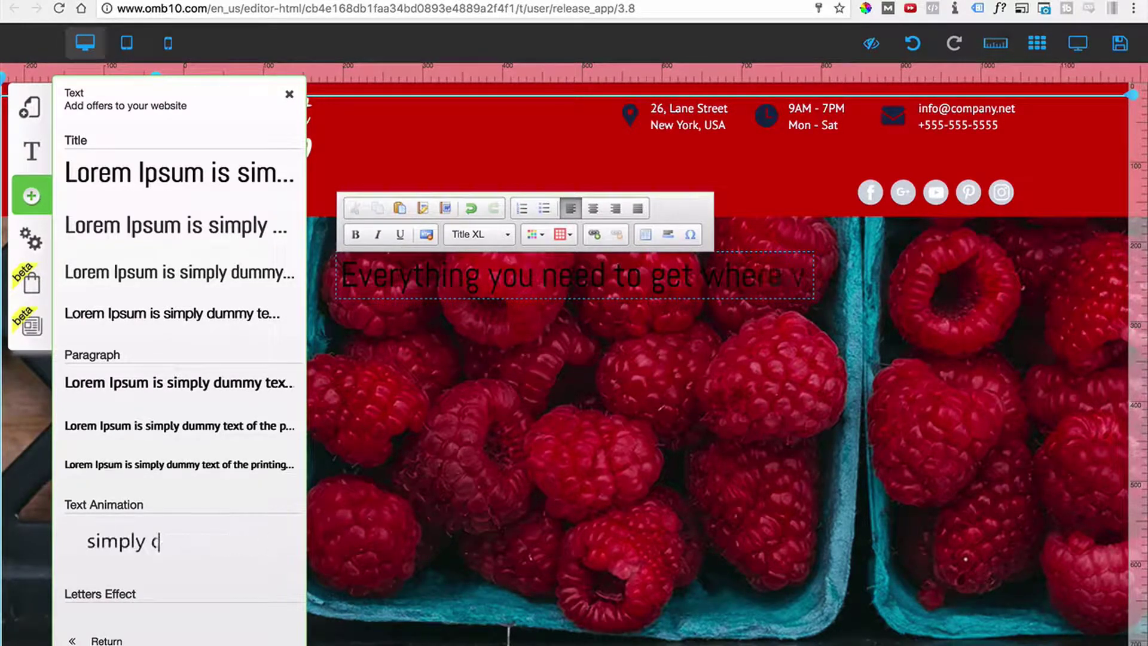
{"action": "type", "text": "ou ar"}
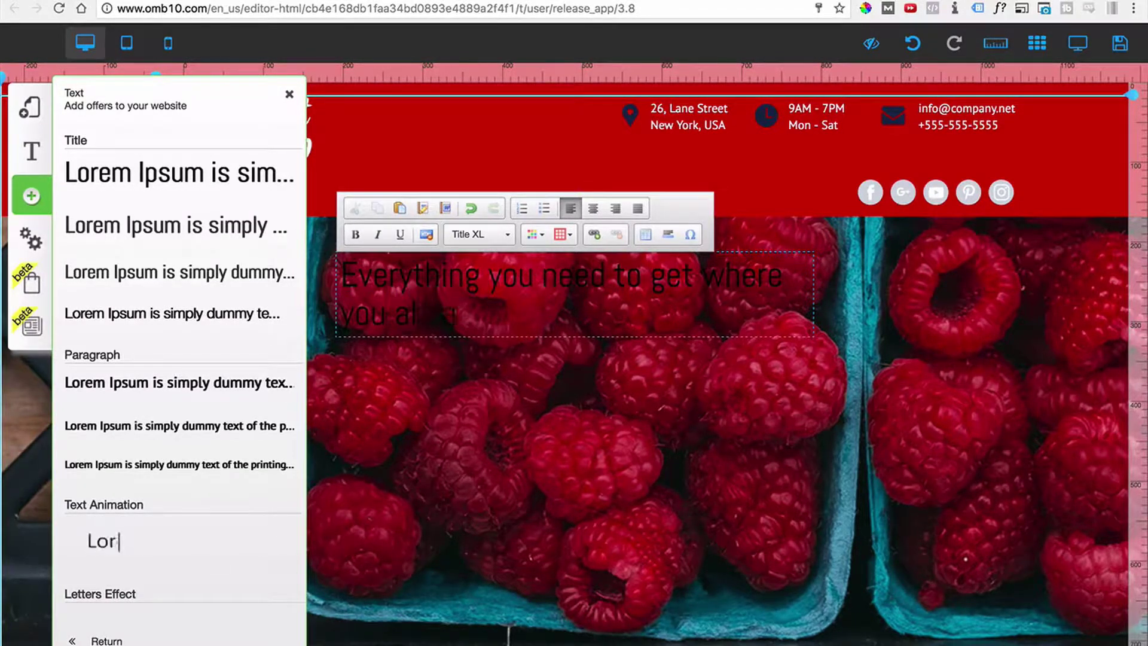
{"action": "type", "text": " wanted to be!"}
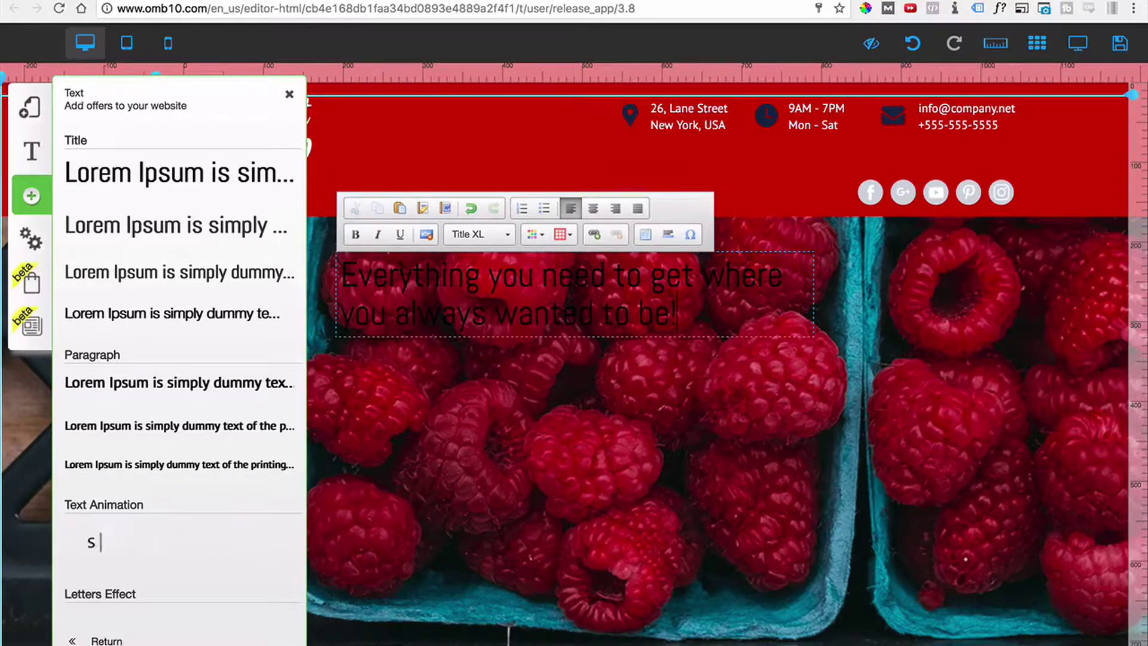
- Color the entire banner title white and move the text box slightly to the right
{"action": "key", "text": "shift+Up"}
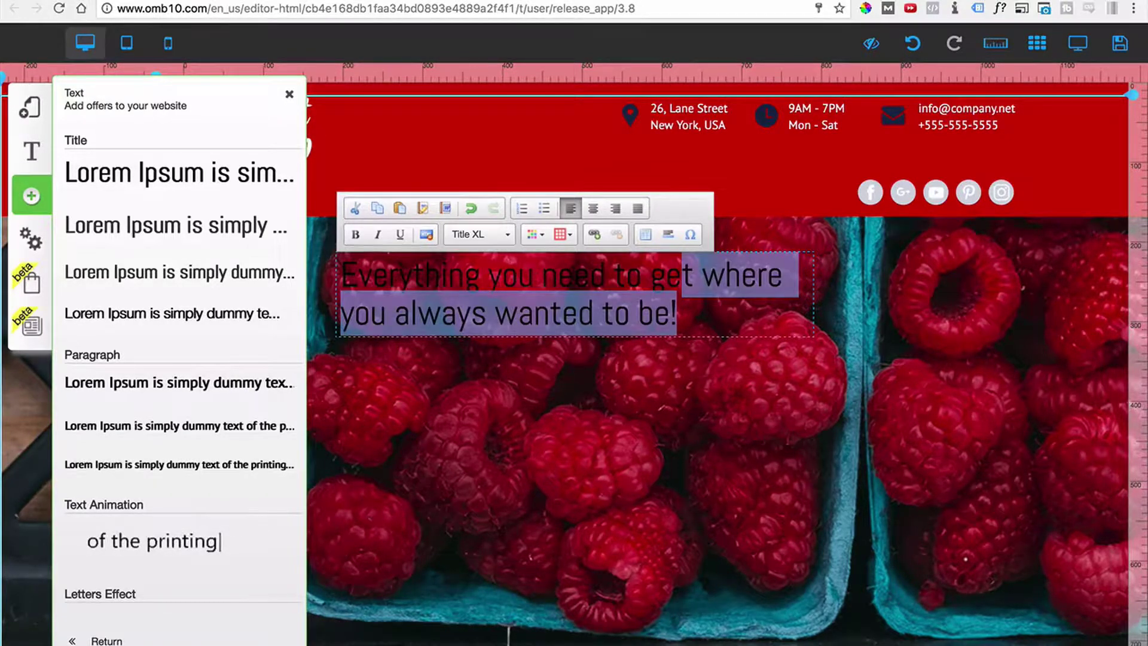
{"action": "key", "text": "shift+Up"}
{"action": "left_click", "coordinate": [532, 234]}
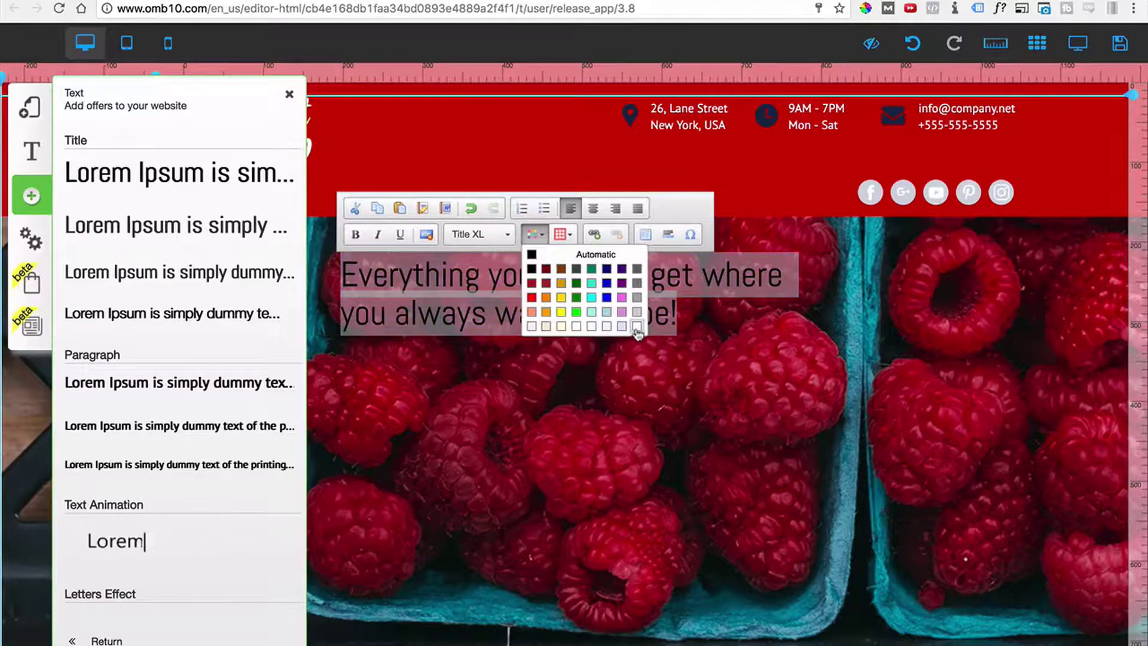
{"action": "left_click", "coordinate": [637, 331]}
{"action": "left_click", "coordinate": [546, 405]}
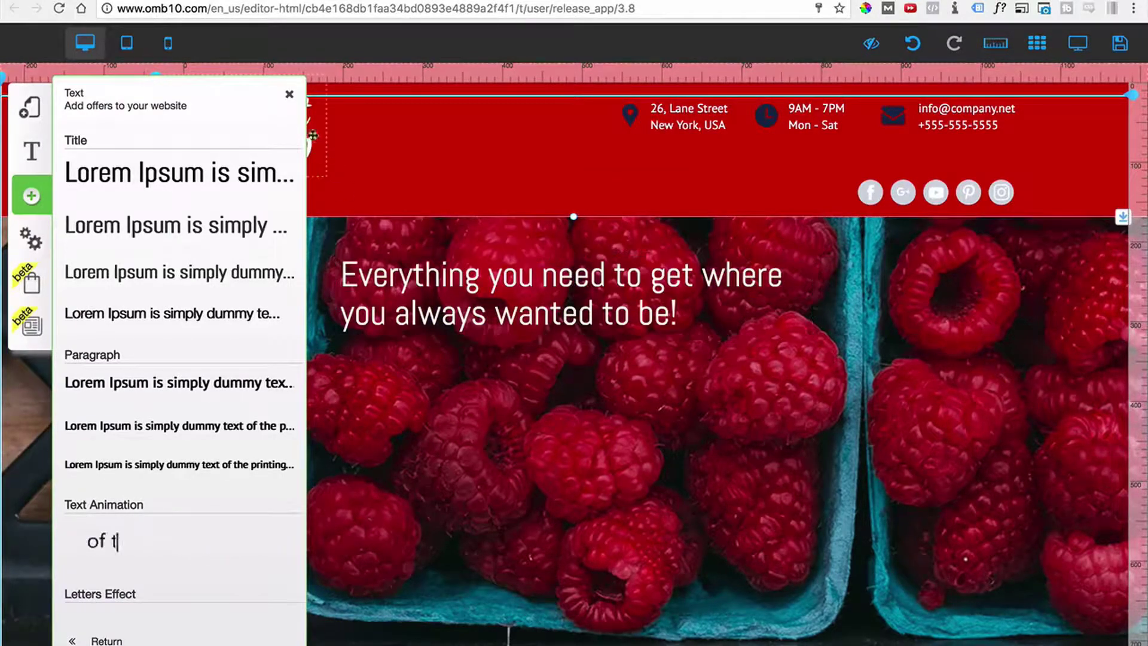
{"action": "left_click_drag", "start_coordinate": [427, 281], "coordinate": [492, 285]}
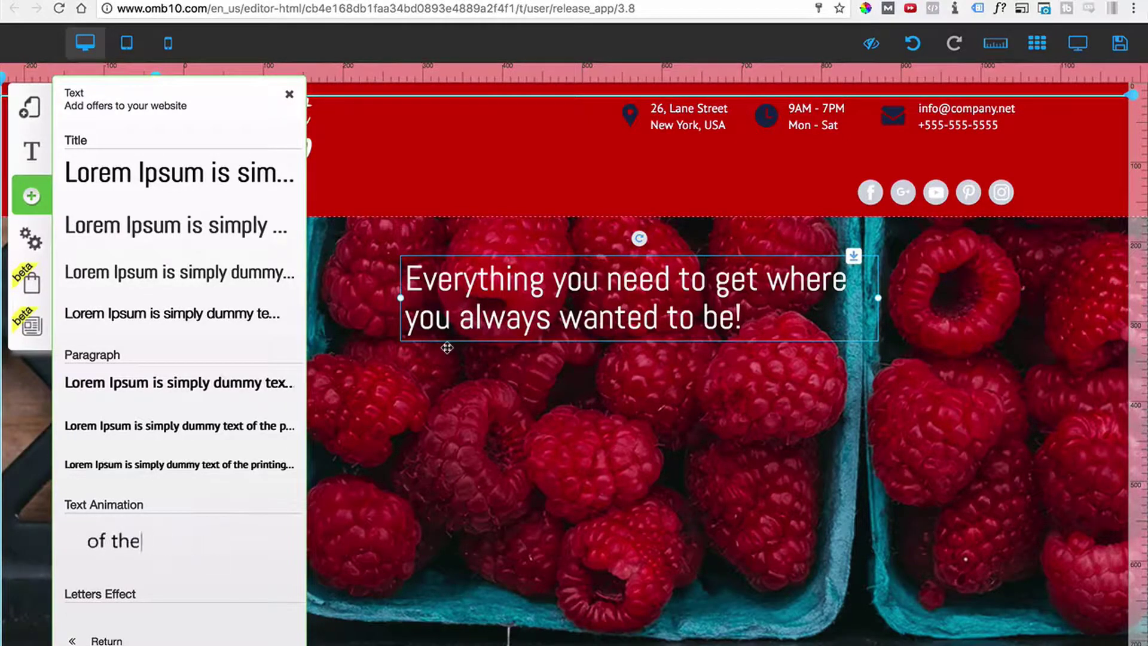
- Open the font scheme customization with the Default Group expanded and reposition the title within the banner's upper area
{"action": "left_click", "coordinate": [289, 94]}
{"action": "left_click", "coordinate": [32, 153]}
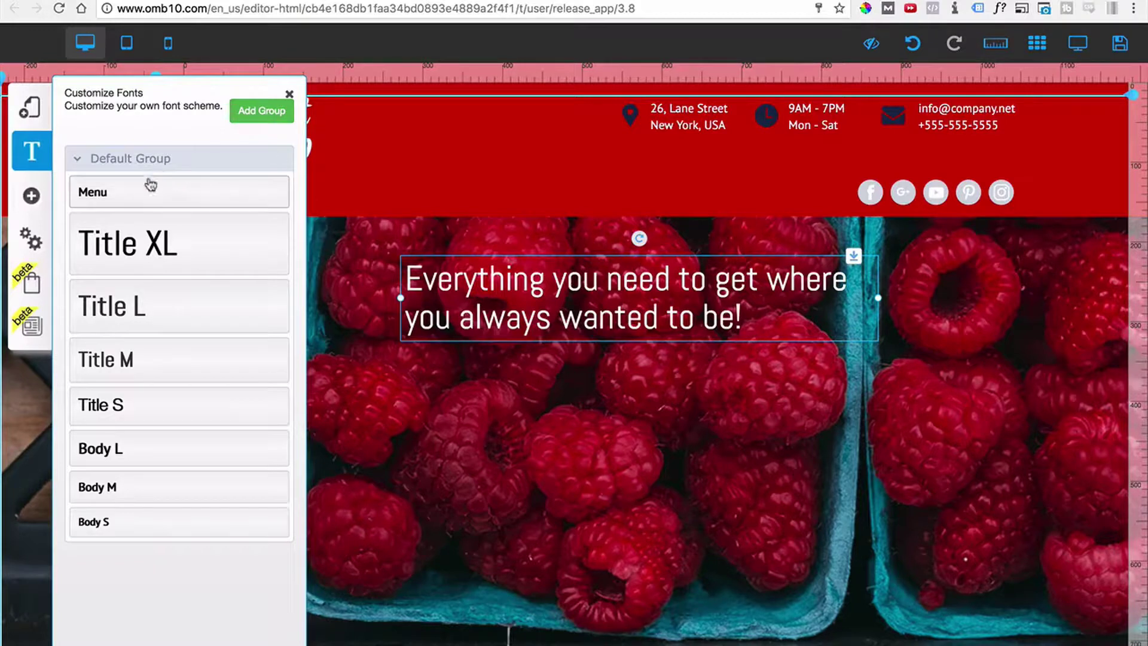
{"action": "left_click", "coordinate": [77, 160]}
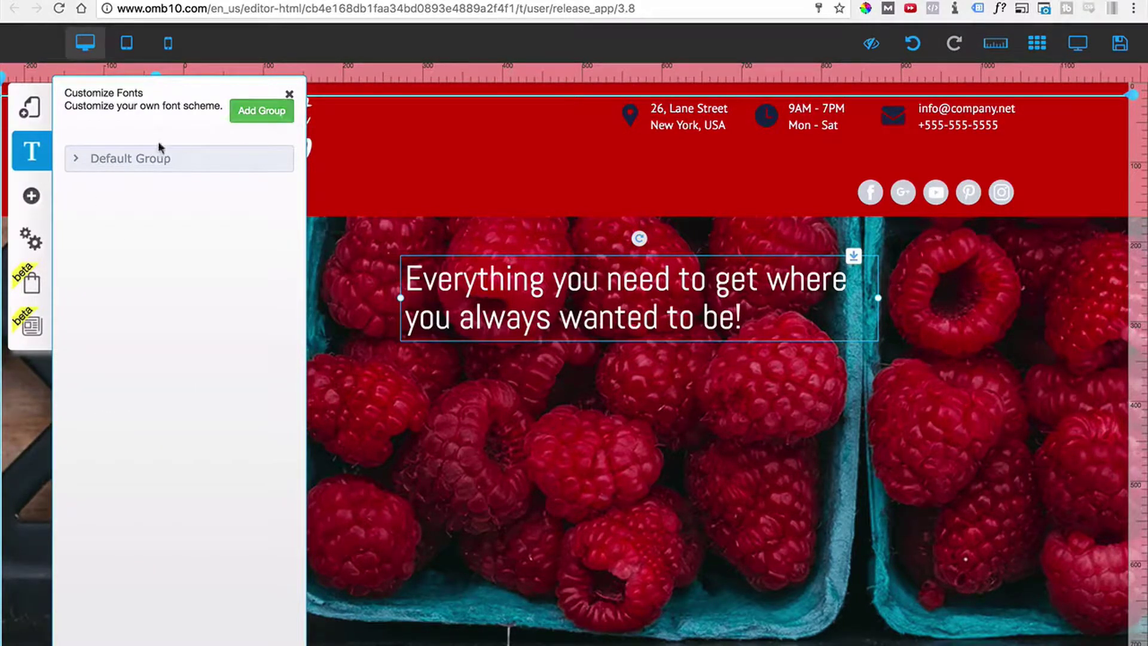
{"action": "left_click", "coordinate": [82, 165]}
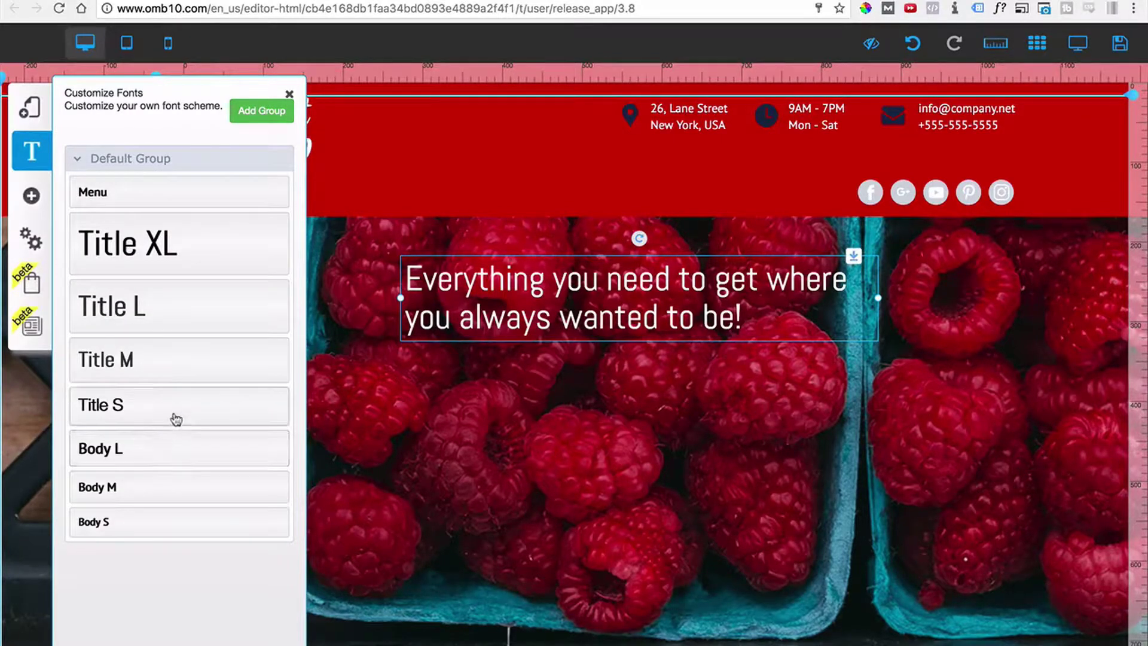
{"action": "mouse_move", "coordinate": [455, 300]}
{"action": "left_mouse_down"}
{"action": "mouse_move", "coordinate": [452, 322]}
{"action": "mouse_move", "coordinate": [440, 314]}
{"action": "left_mouse_up"}
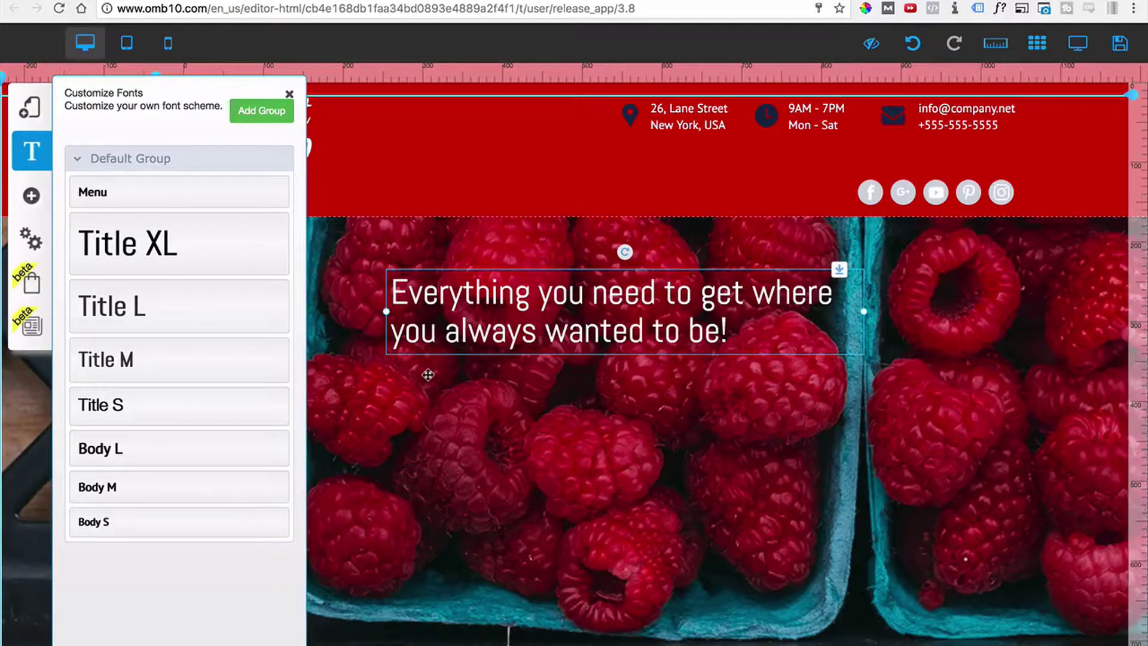
{"action": "left_click_drag", "start_coordinate": [461, 306], "coordinate": [486, 286]}
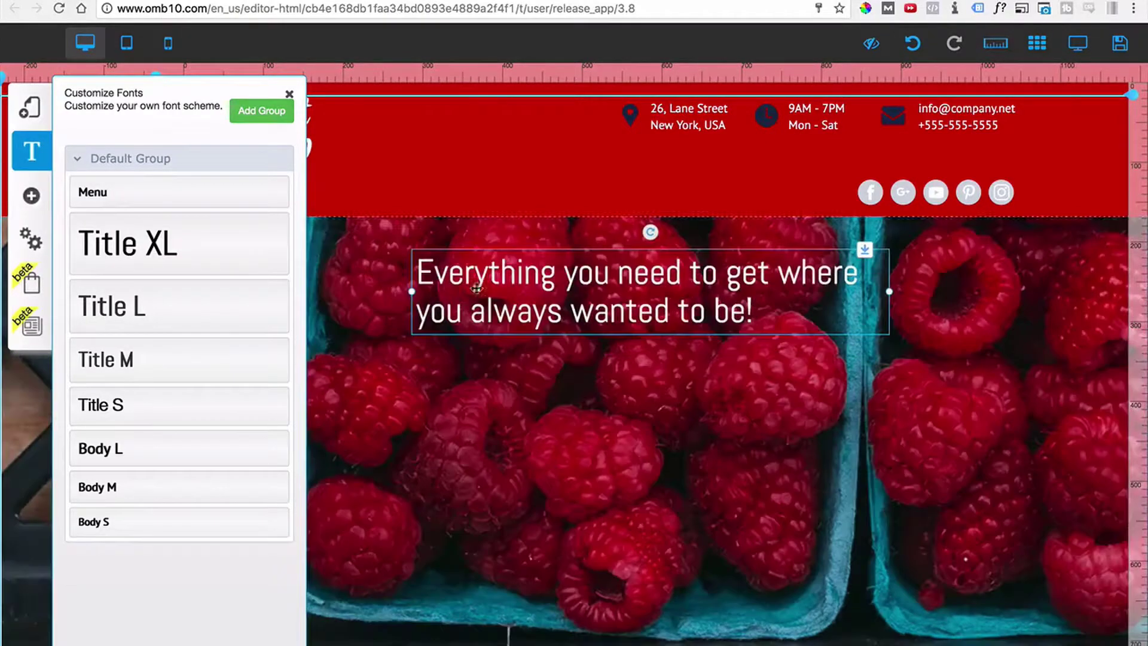
- Change the Title XL style's font family to Englebert
{"action": "left_click", "coordinate": [171, 255]}
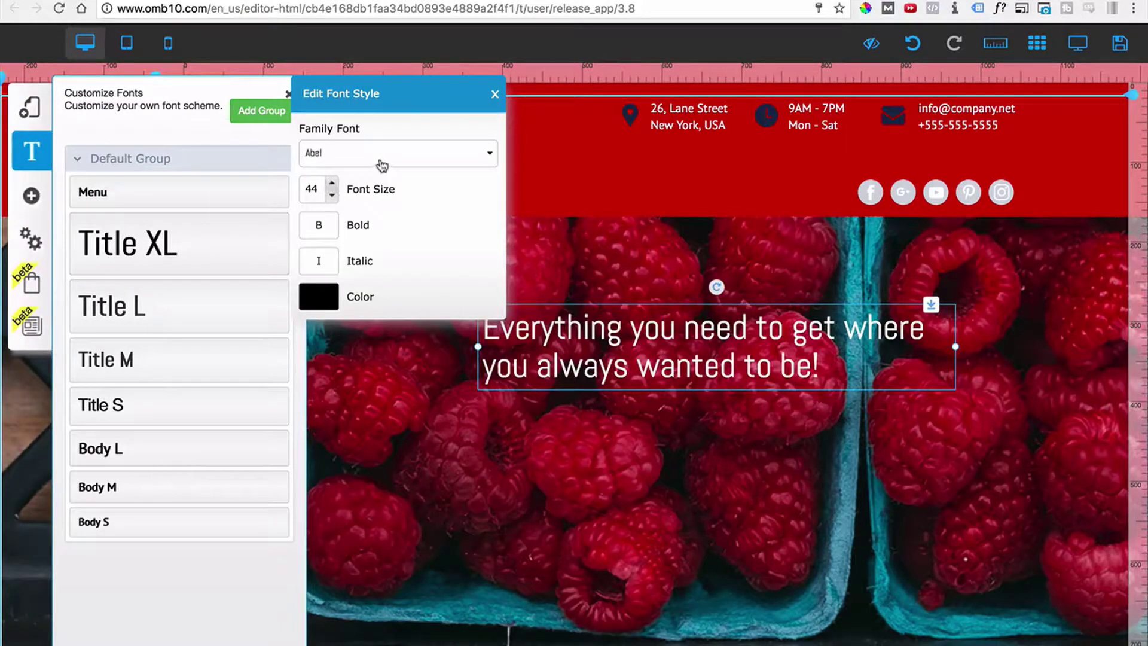
{"action": "left_click", "coordinate": [382, 166]}
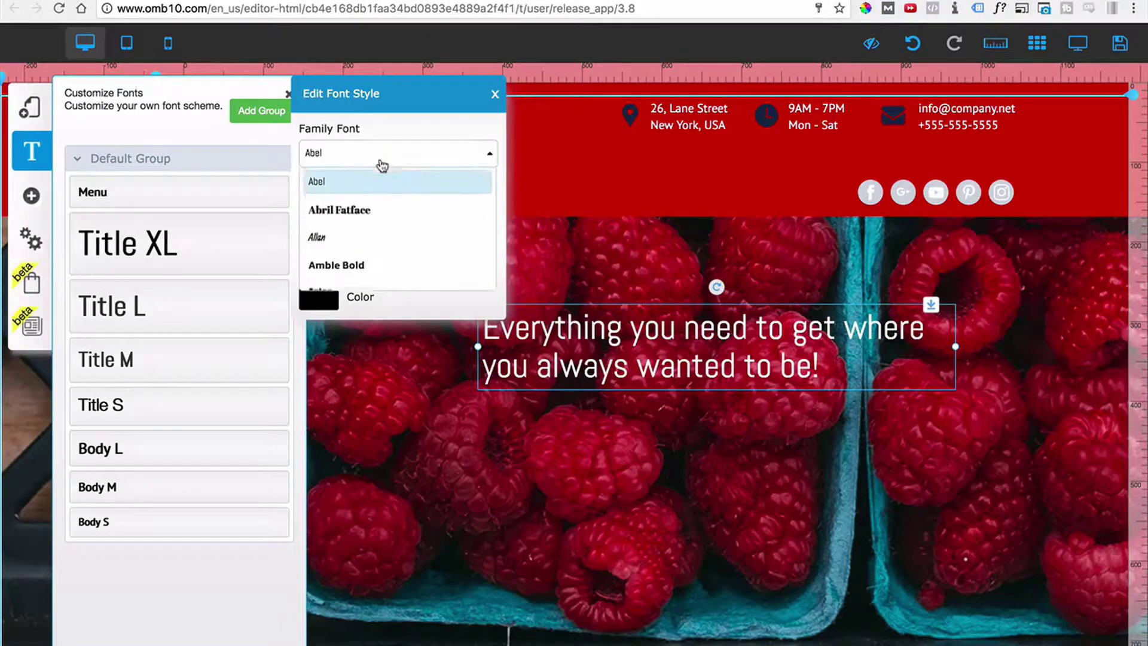
{"action": "scroll", "coordinate": [380, 242], "scroll_direction": "down", "scroll_amount": 3}
{"action": "scroll", "coordinate": [381, 245], "scroll_direction": "down", "scroll_amount": 6}
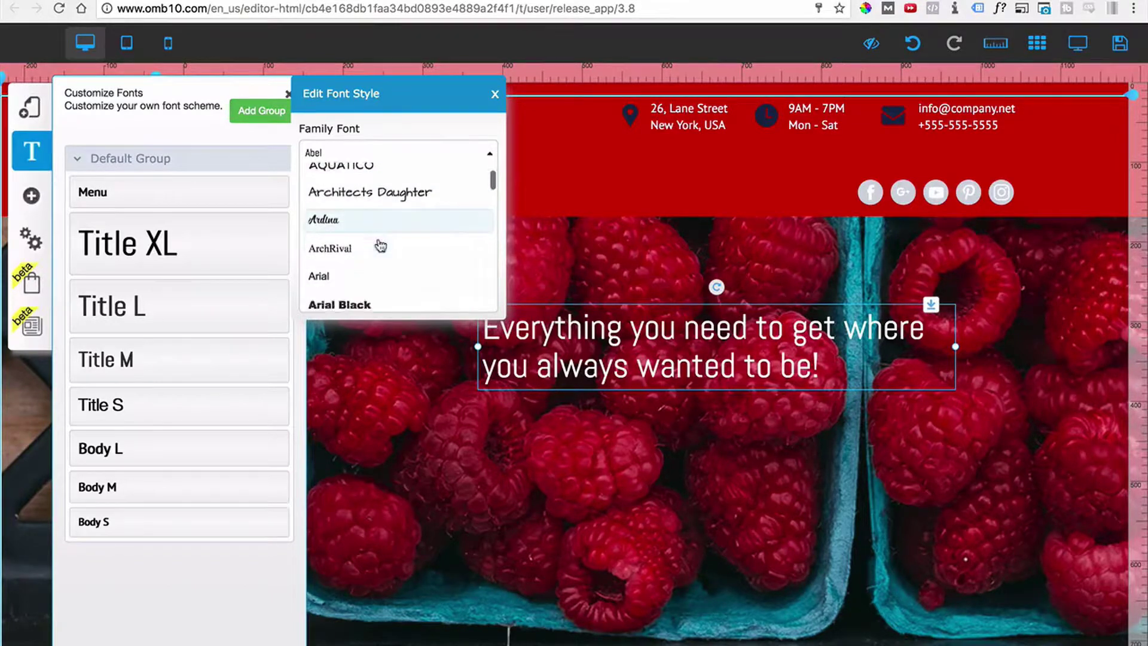
{"action": "scroll", "coordinate": [380, 247], "scroll_direction": "down", "scroll_amount": 5}
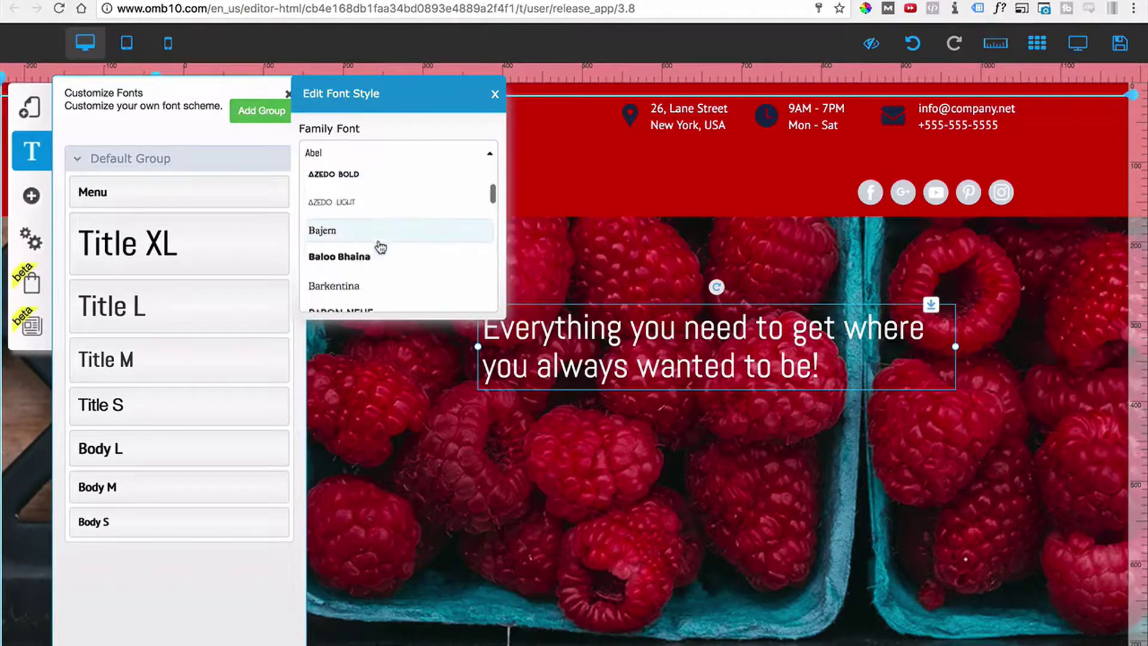
{"action": "scroll", "coordinate": [380, 247], "scroll_direction": "down", "scroll_amount": 6}
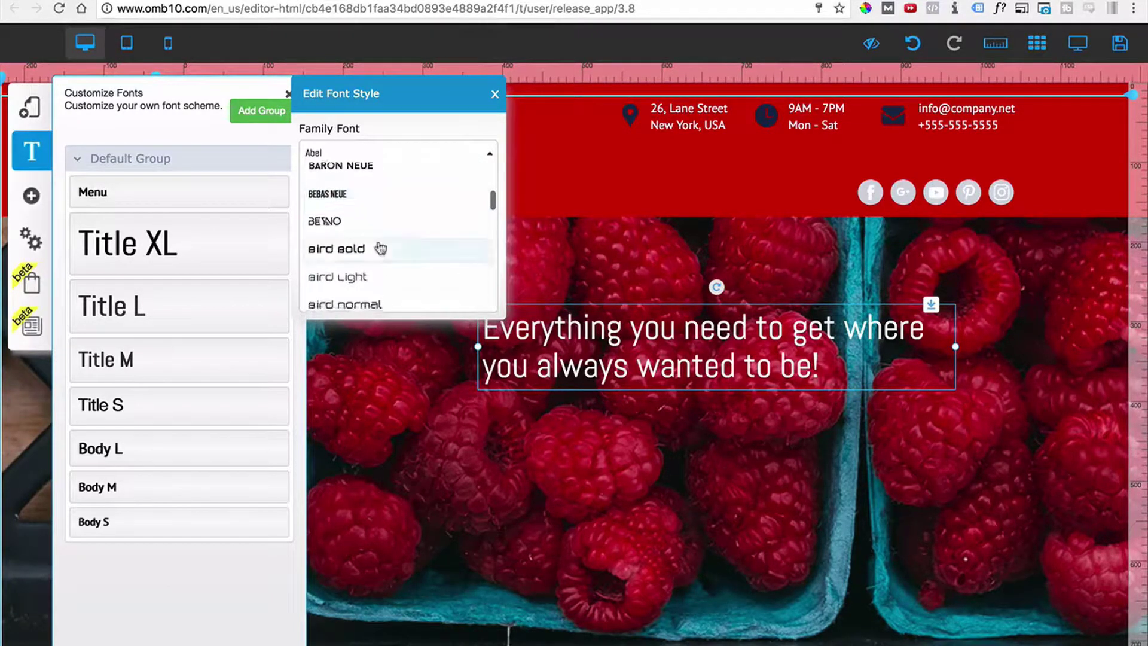
{"action": "scroll", "coordinate": [380, 249], "scroll_direction": "down", "scroll_amount": 6}
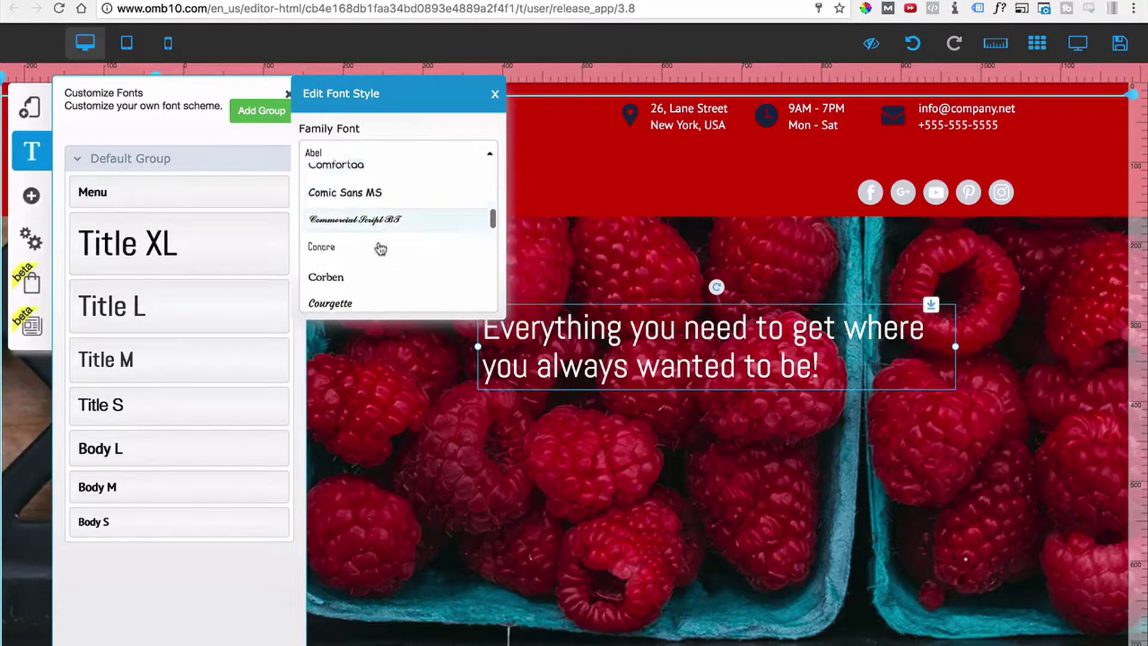
{"action": "scroll", "coordinate": [380, 250], "scroll_direction": "down", "scroll_amount": 4}
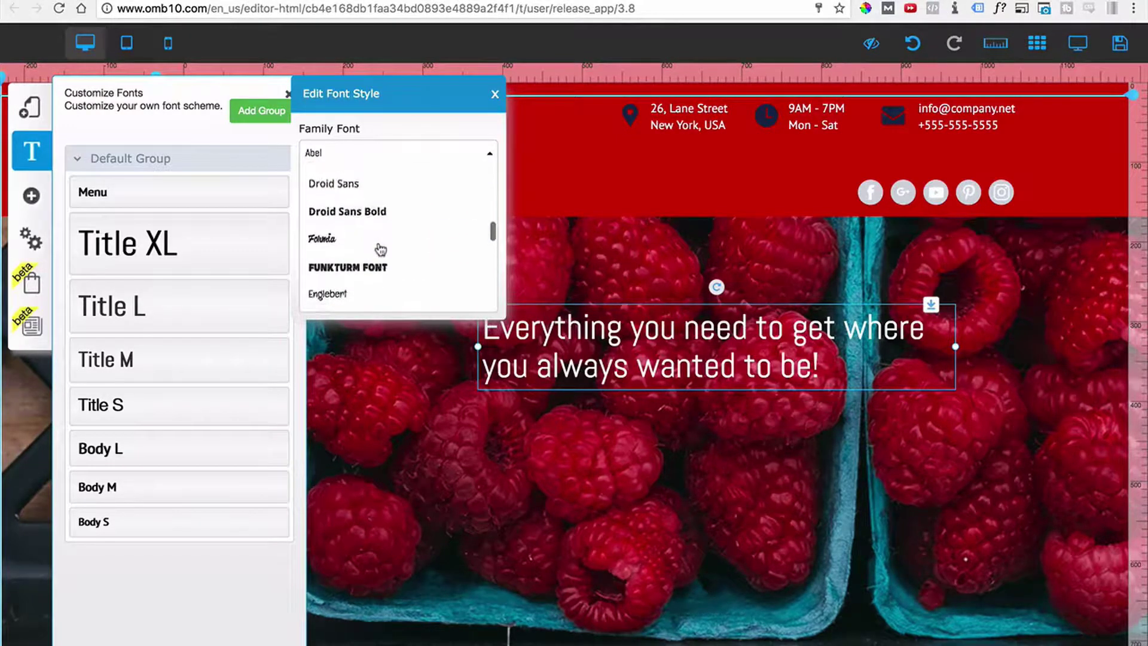
{"action": "scroll", "coordinate": [380, 250], "scroll_direction": "up", "scroll_amount": 3}
{"action": "scroll", "coordinate": [381, 250], "scroll_direction": "down", "scroll_amount": 3}
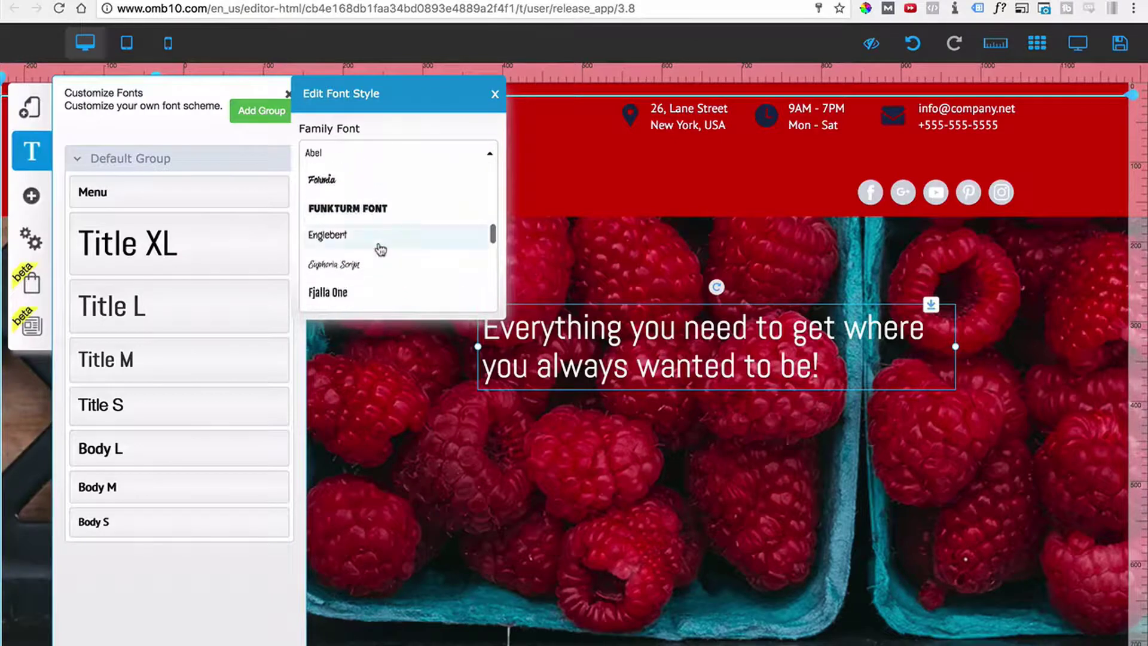
{"action": "scroll", "coordinate": [380, 249], "scroll_direction": "up", "scroll_amount": 3}
{"action": "scroll", "coordinate": [371, 263], "scroll_direction": "down", "scroll_amount": 1}
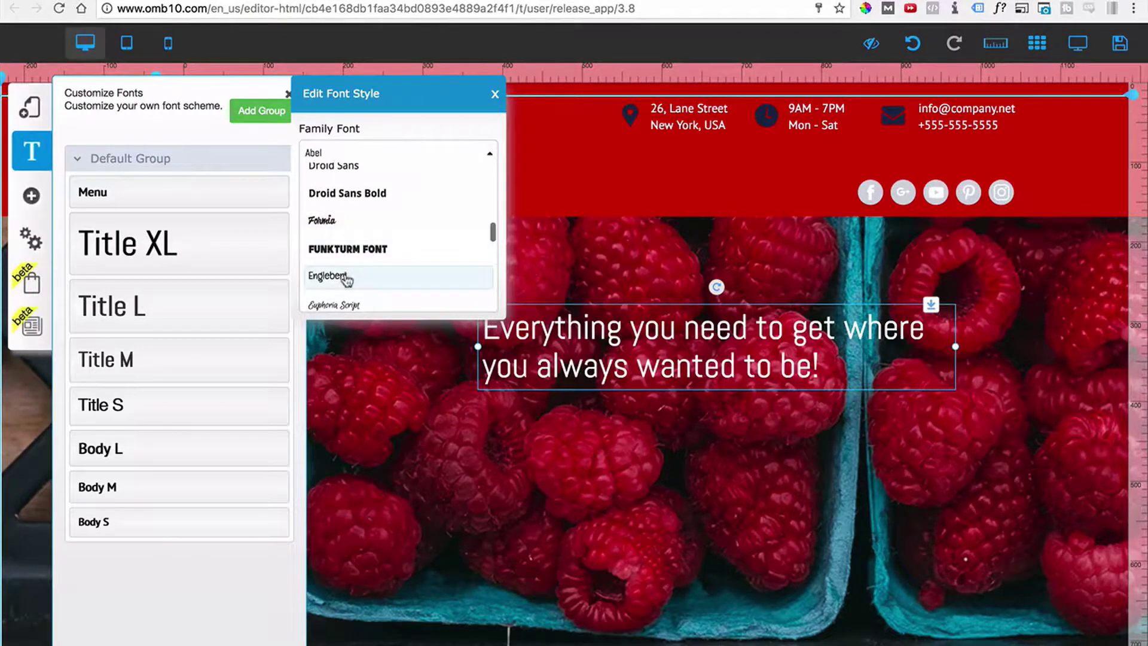
{"action": "left_click", "coordinate": [344, 277]}
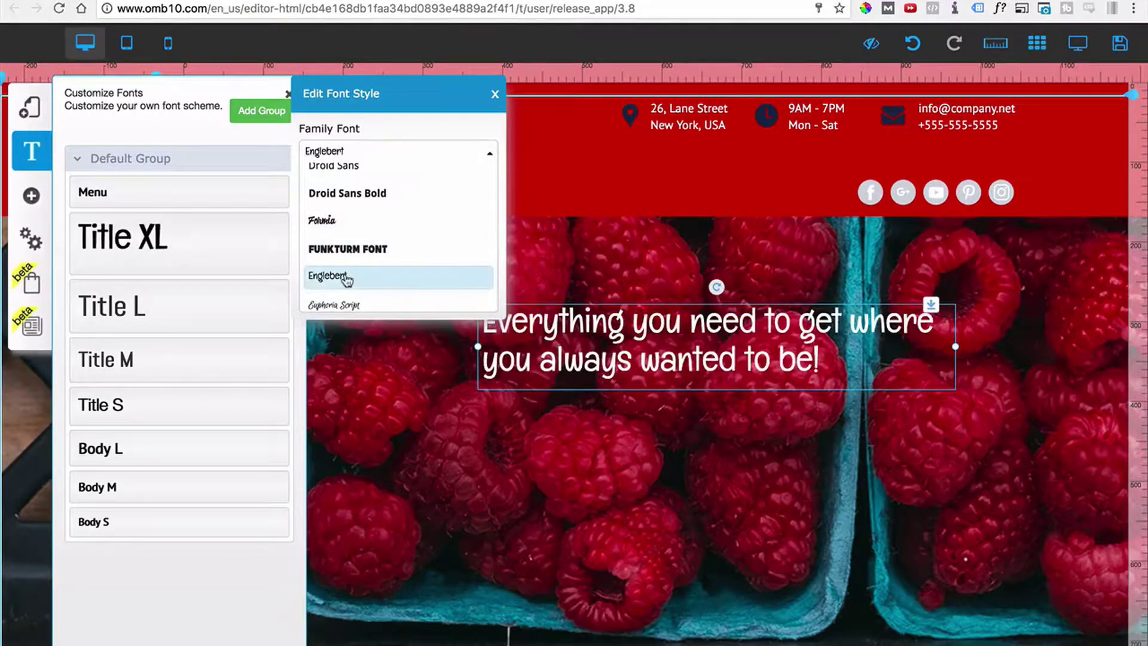
{"action": "left_click", "coordinate": [489, 155]}
- Increase the Title XL style's font size to 65
{"action": "left_click", "coordinate": [331, 183]}
{"action": "left_click", "coordinate": [332, 183]}
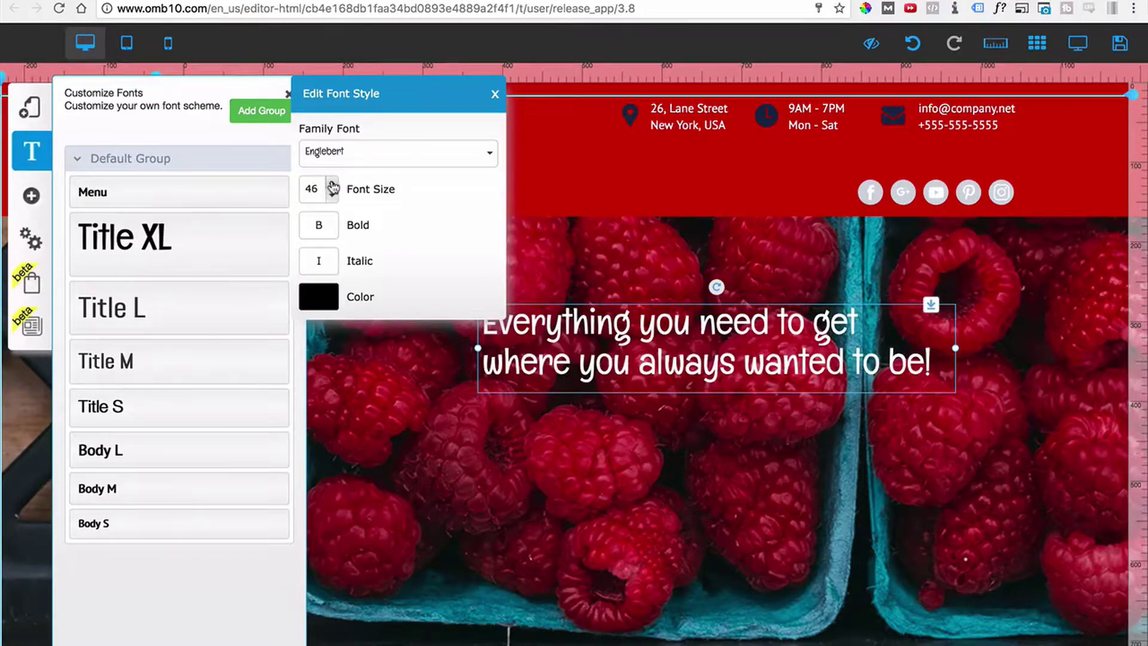
{"action": "left_click", "coordinate": [332, 182]}
{"action": "left_click", "coordinate": [332, 183]}
{"action": "left_click", "coordinate": [331, 183]}
{"action": "left_click", "coordinate": [331, 183]}
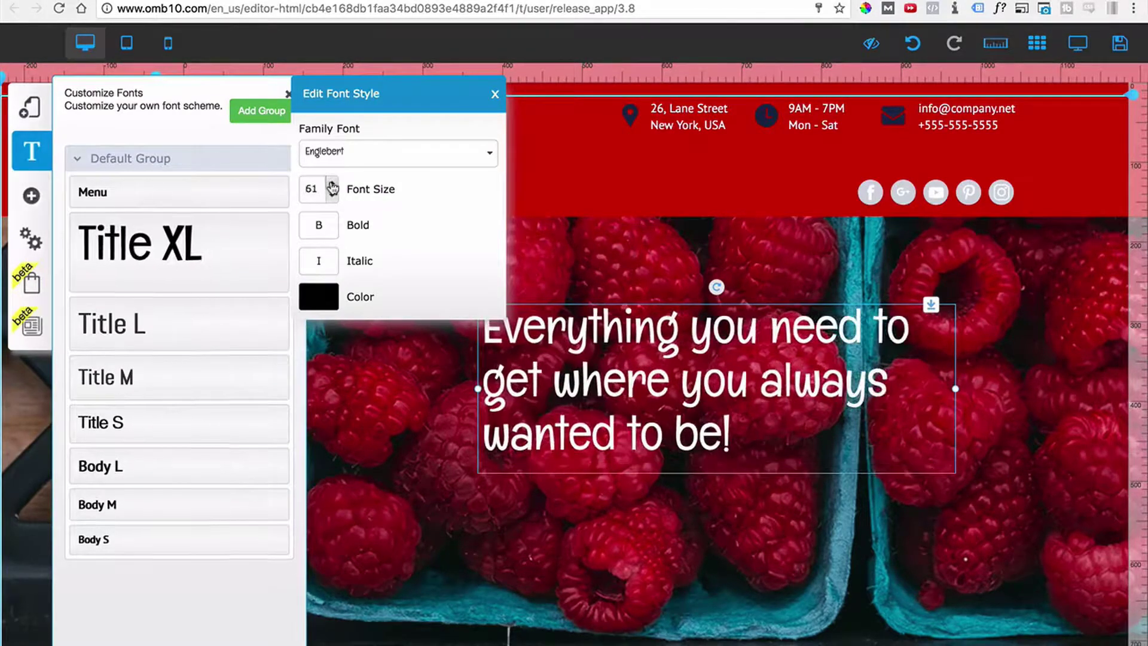
{"action": "left_click", "coordinate": [332, 183]}
{"action": "left_click", "coordinate": [332, 183]}
{"action": "left_click", "coordinate": [332, 183]}
{"action": "left_click", "coordinate": [332, 183]}
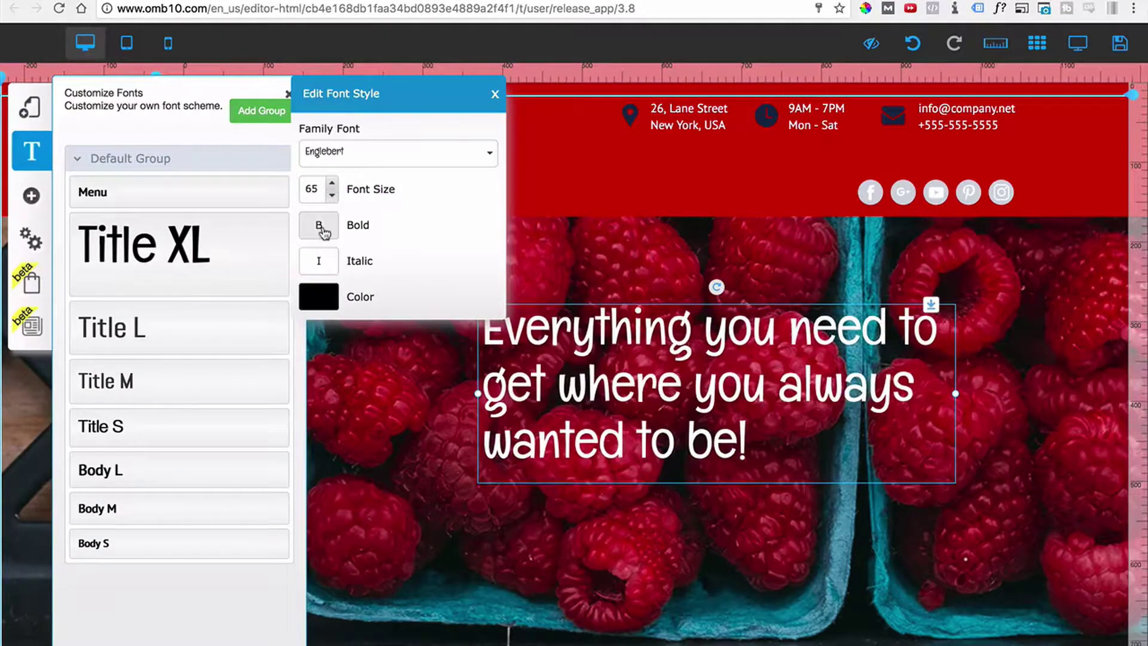
- Try italic on the Title XL style and turn it off again
{"action": "left_click", "coordinate": [326, 270]}
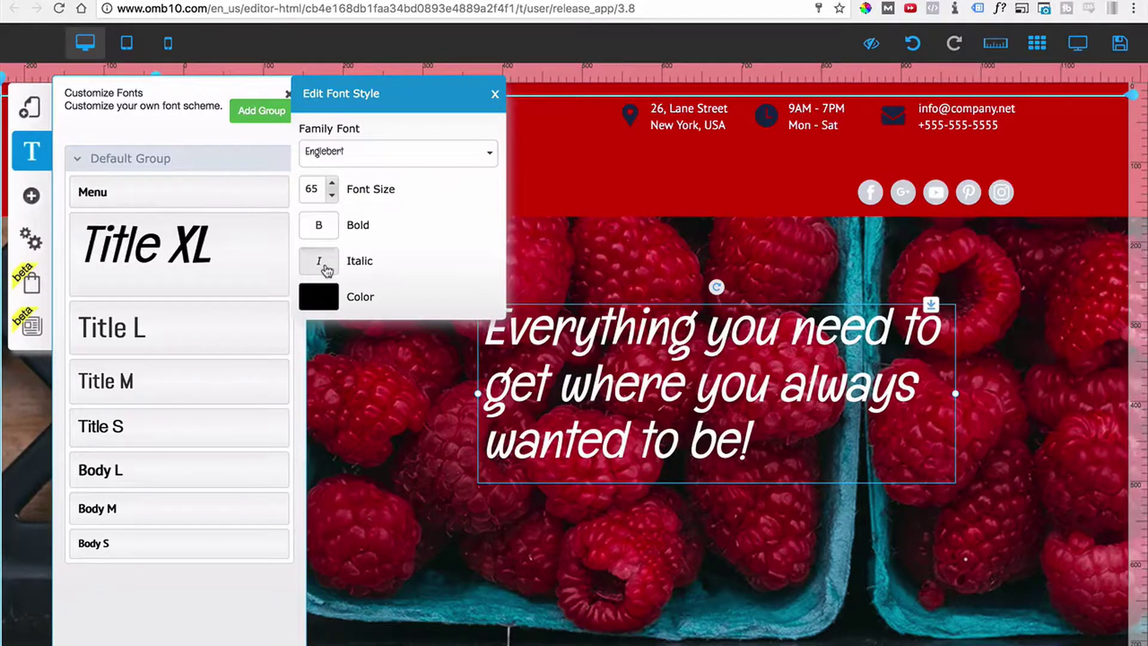
{"action": "left_click", "coordinate": [325, 270]}
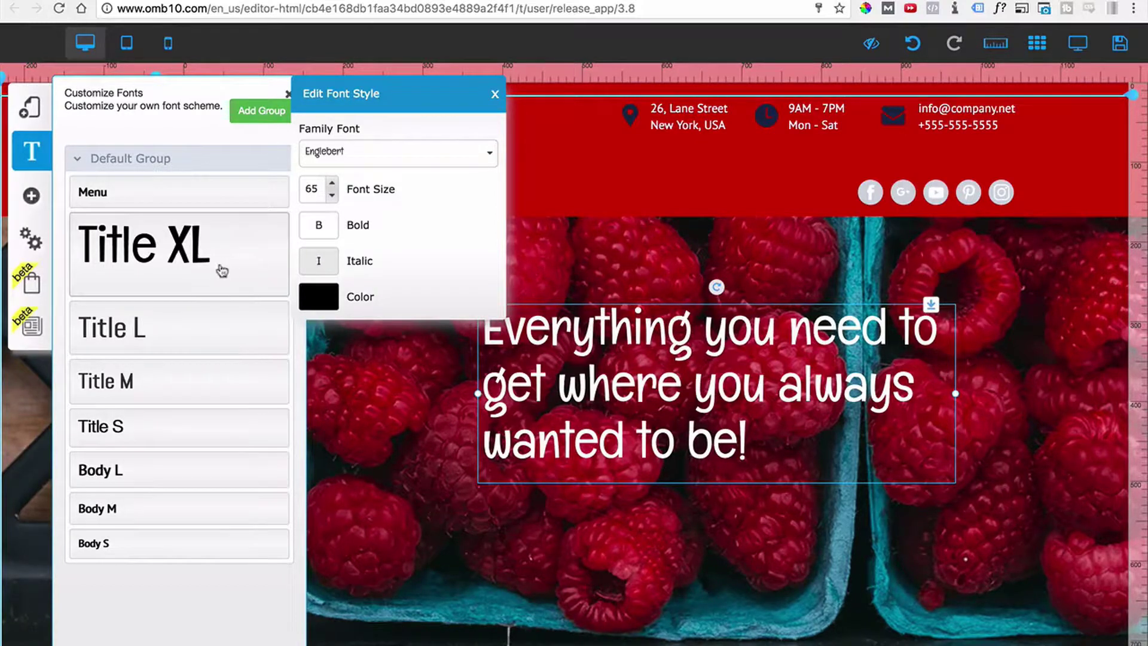
- Change the Title L style's font family to Englebert
{"action": "left_click", "coordinate": [494, 95]}
{"action": "left_click", "coordinate": [173, 327]}
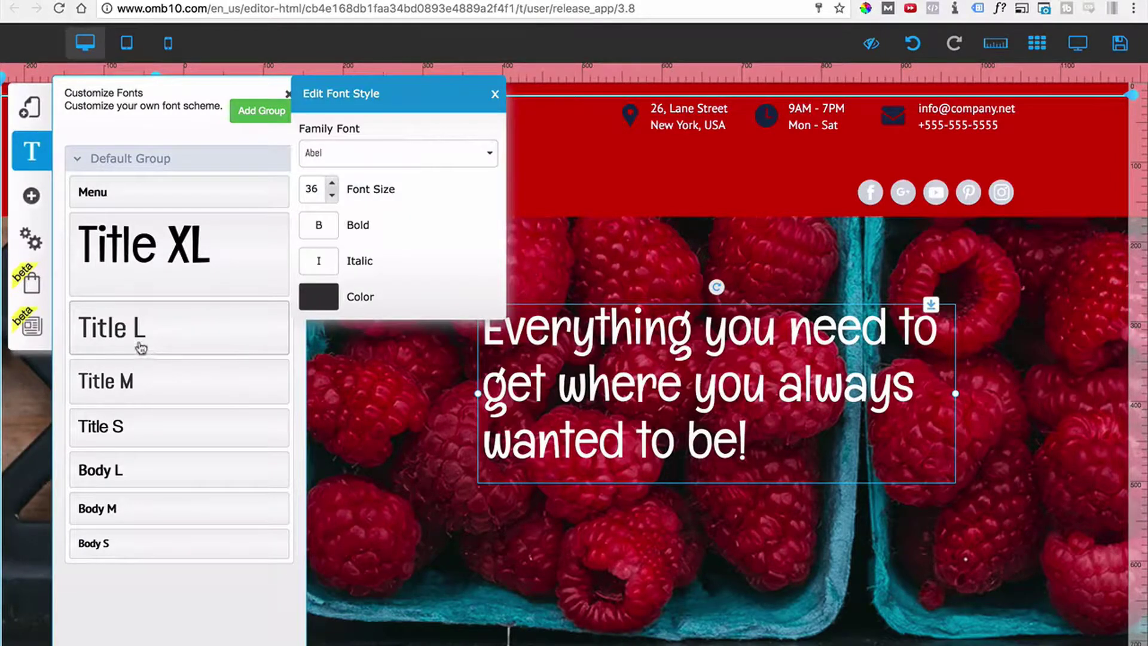
{"action": "left_click", "coordinate": [358, 156]}
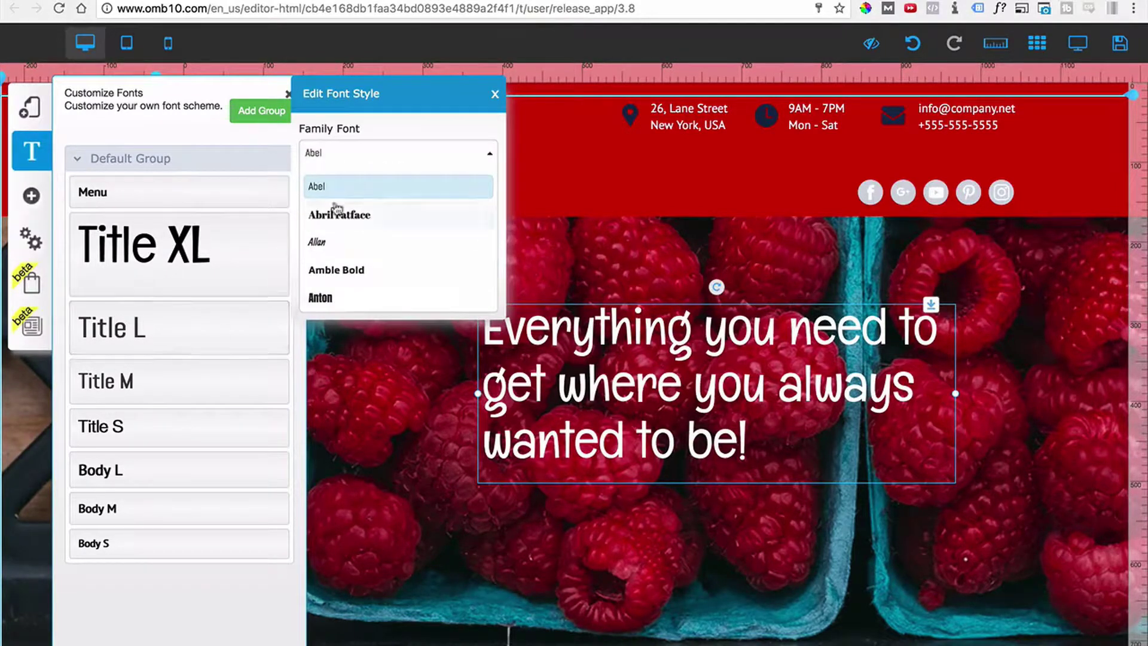
{"action": "scroll", "coordinate": [342, 245], "scroll_direction": "down", "scroll_amount": 3}
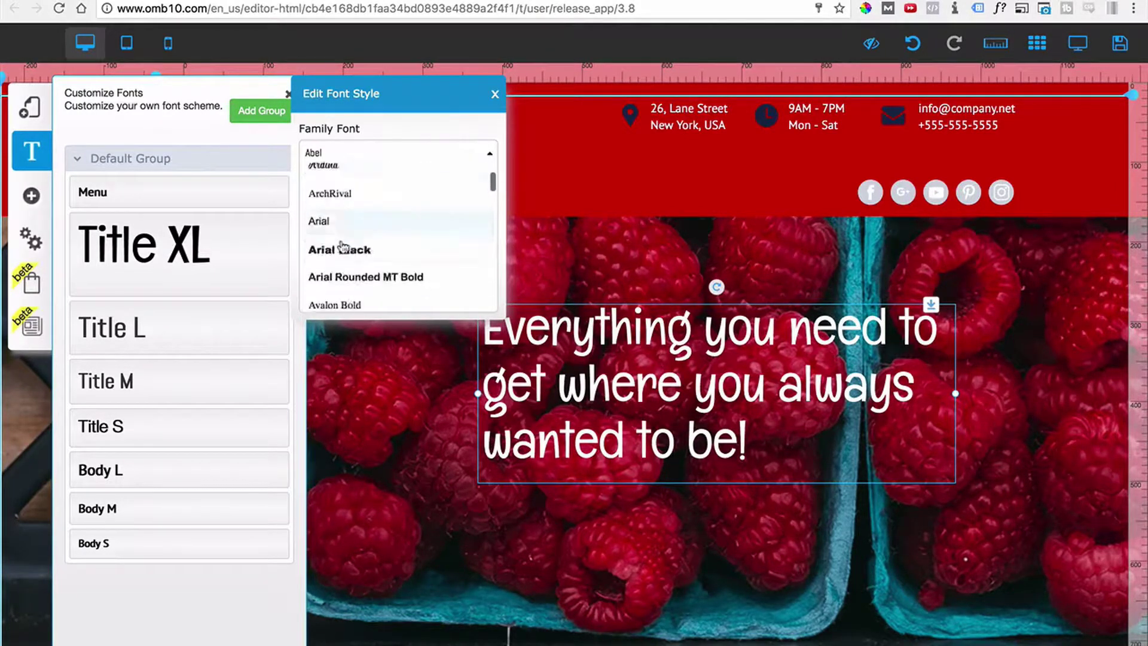
{"action": "scroll", "coordinate": [342, 245], "scroll_direction": "down", "scroll_amount": 10}
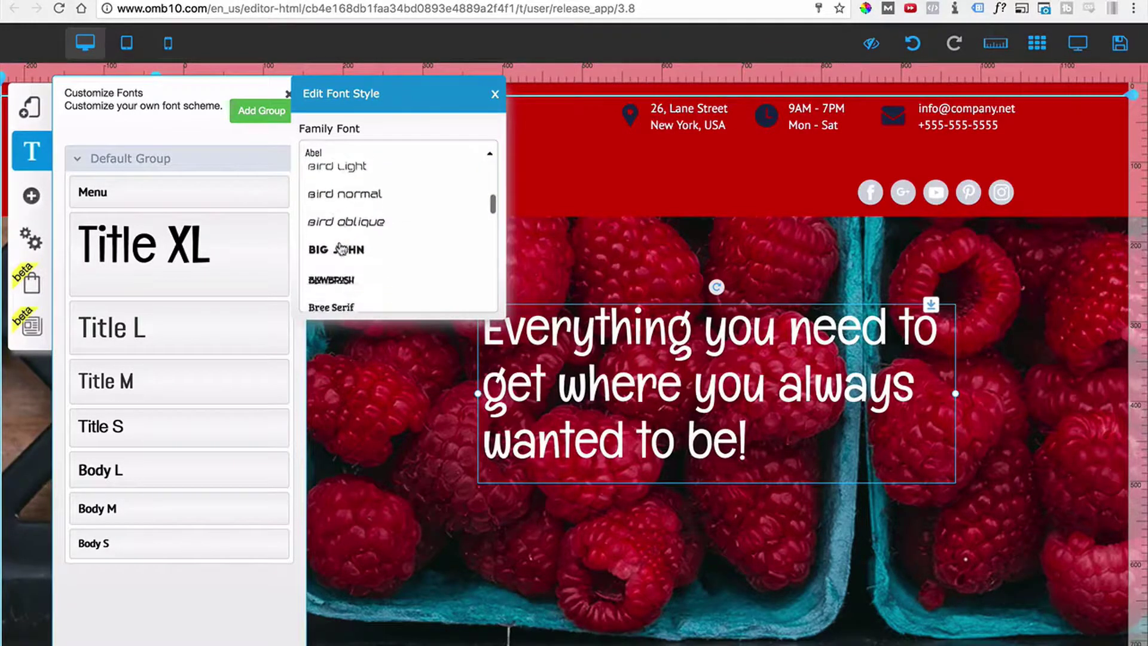
{"action": "scroll", "coordinate": [341, 249], "scroll_direction": "down", "scroll_amount": 10}
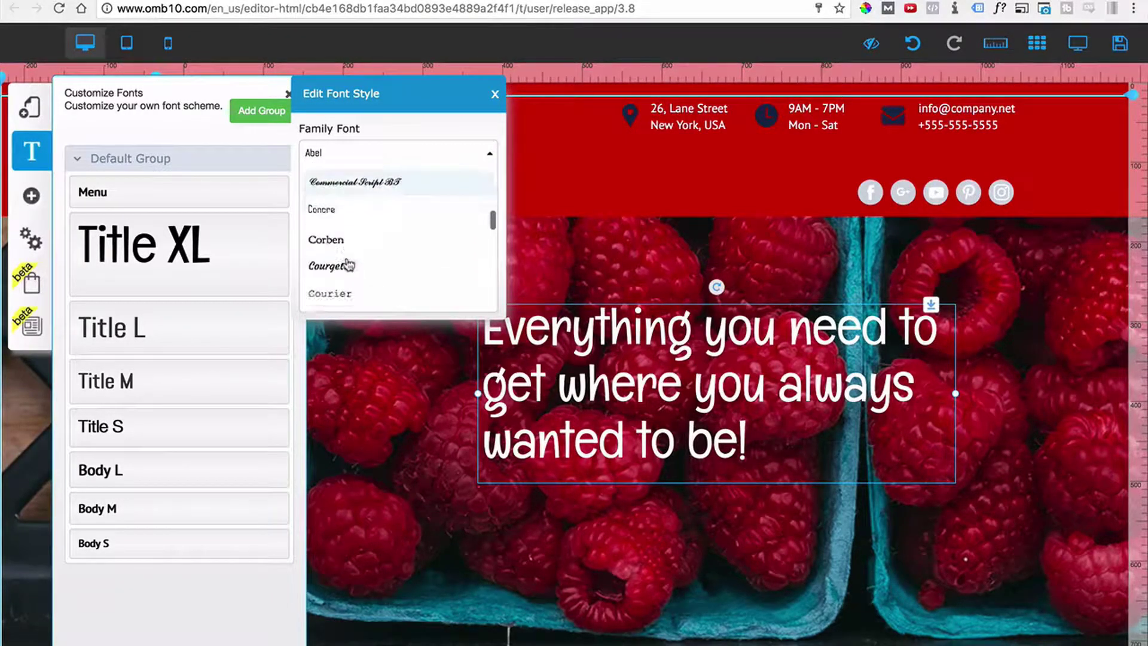
{"action": "scroll", "coordinate": [348, 265], "scroll_direction": "down", "scroll_amount": 5}
{"action": "scroll", "coordinate": [349, 266], "scroll_direction": "down", "scroll_amount": 1}
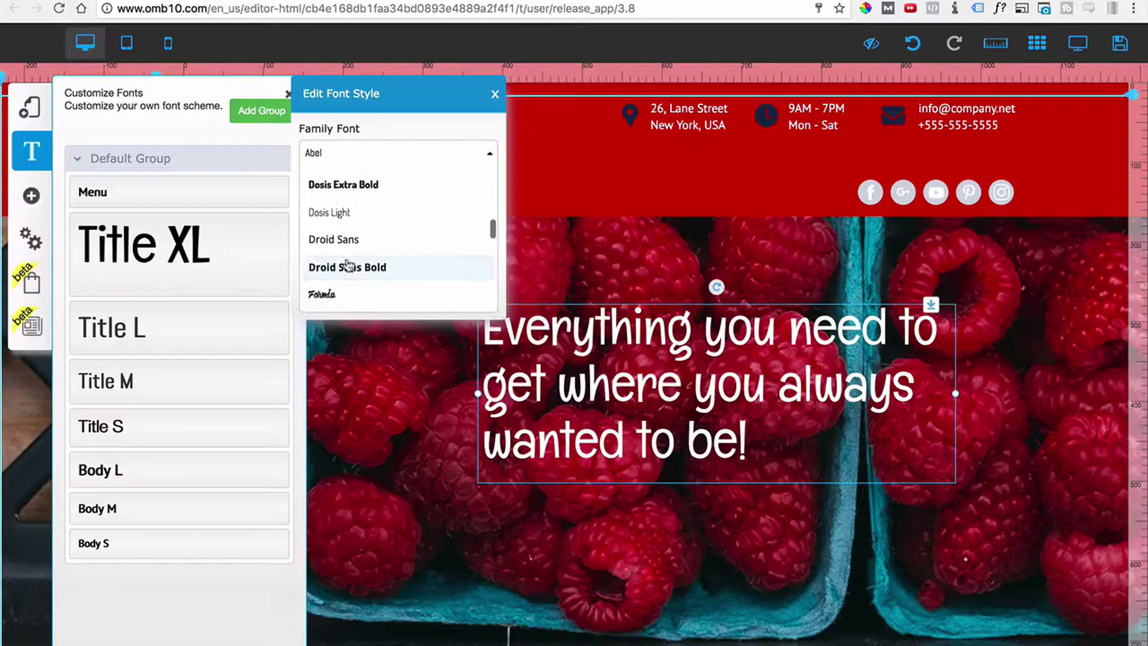
{"action": "scroll", "coordinate": [348, 263], "scroll_direction": "down", "scroll_amount": 3}
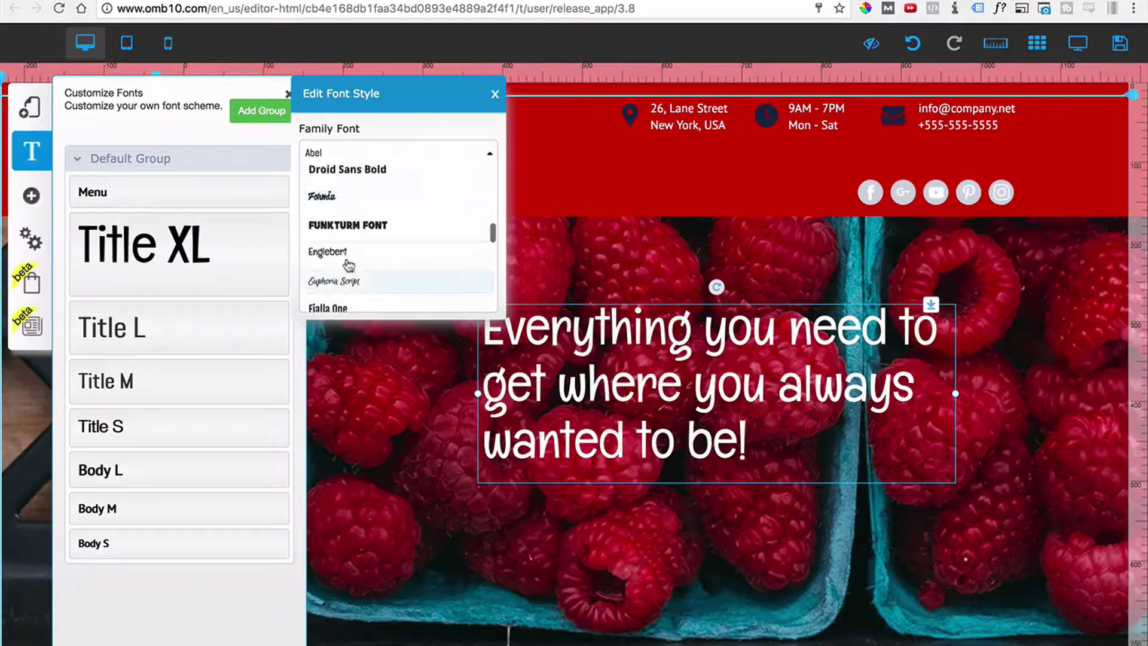
{"action": "left_click", "coordinate": [491, 156]}
{"action": "left_click", "coordinate": [333, 185]}
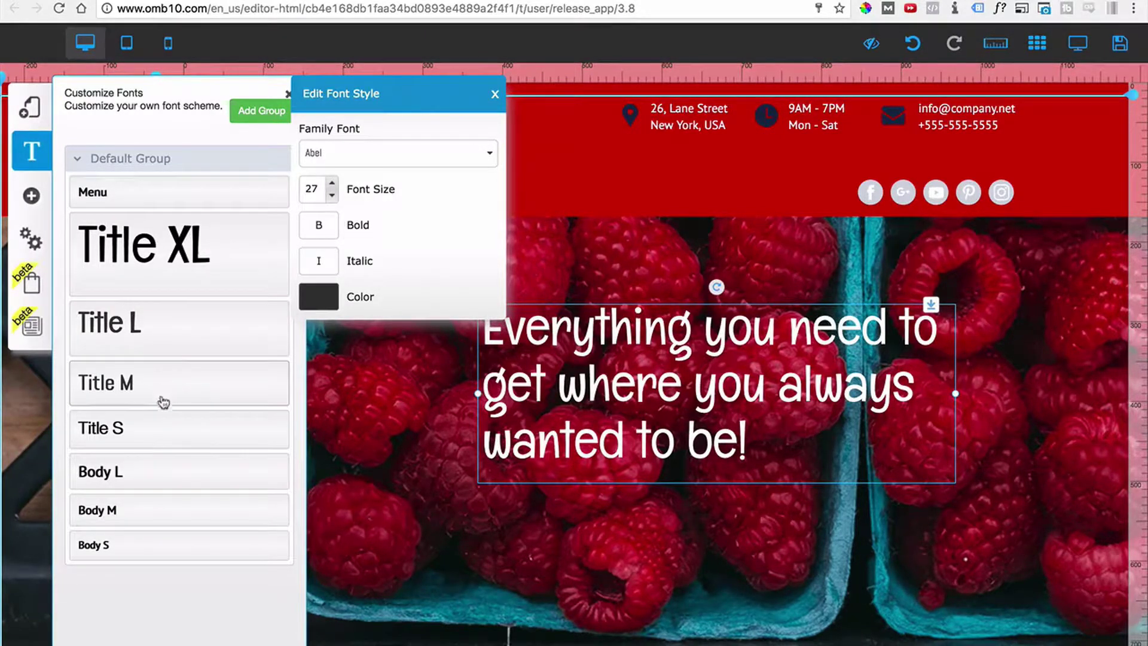
- Change the Title M style's font family to Englebert and close the font scheme customization
{"action": "left_click", "coordinate": [367, 154]}
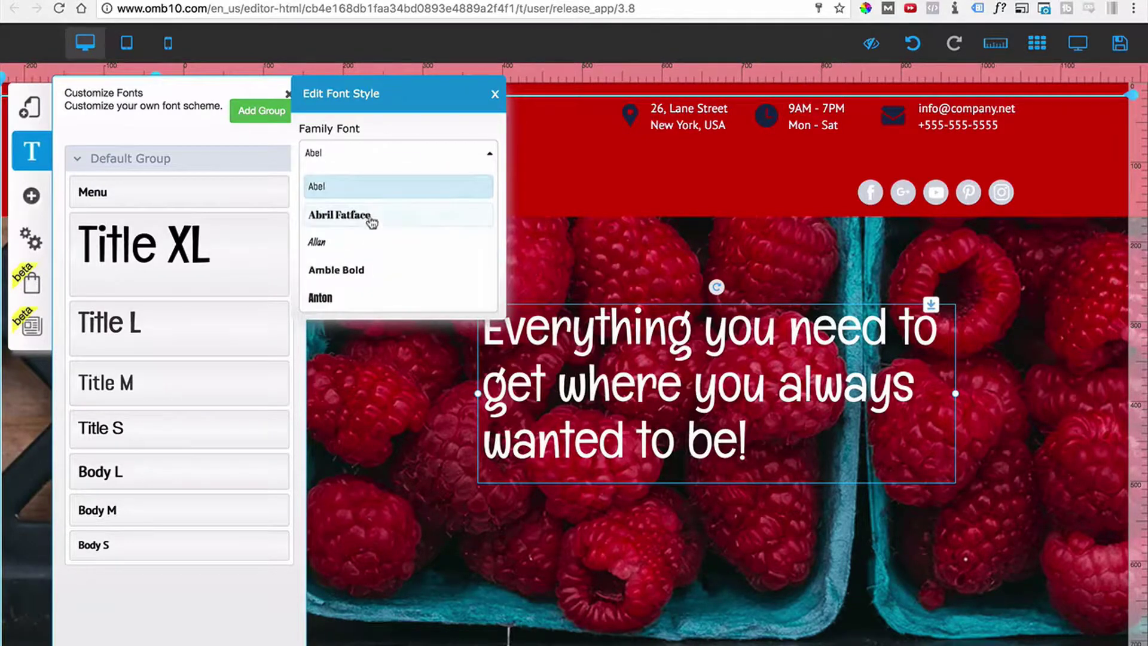
{"action": "scroll", "coordinate": [362, 239], "scroll_direction": "down", "scroll_amount": 1}
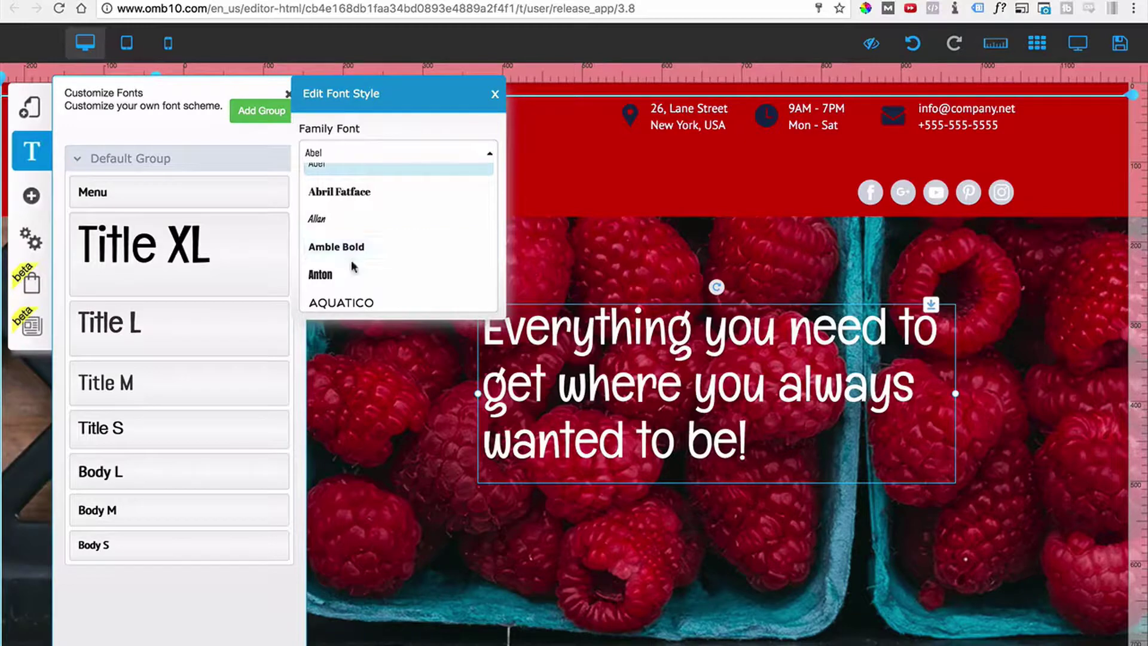
{"action": "scroll", "coordinate": [353, 265], "scroll_direction": "down", "scroll_amount": 5}
{"action": "scroll", "coordinate": [339, 269], "scroll_direction": "down", "scroll_amount": 10}
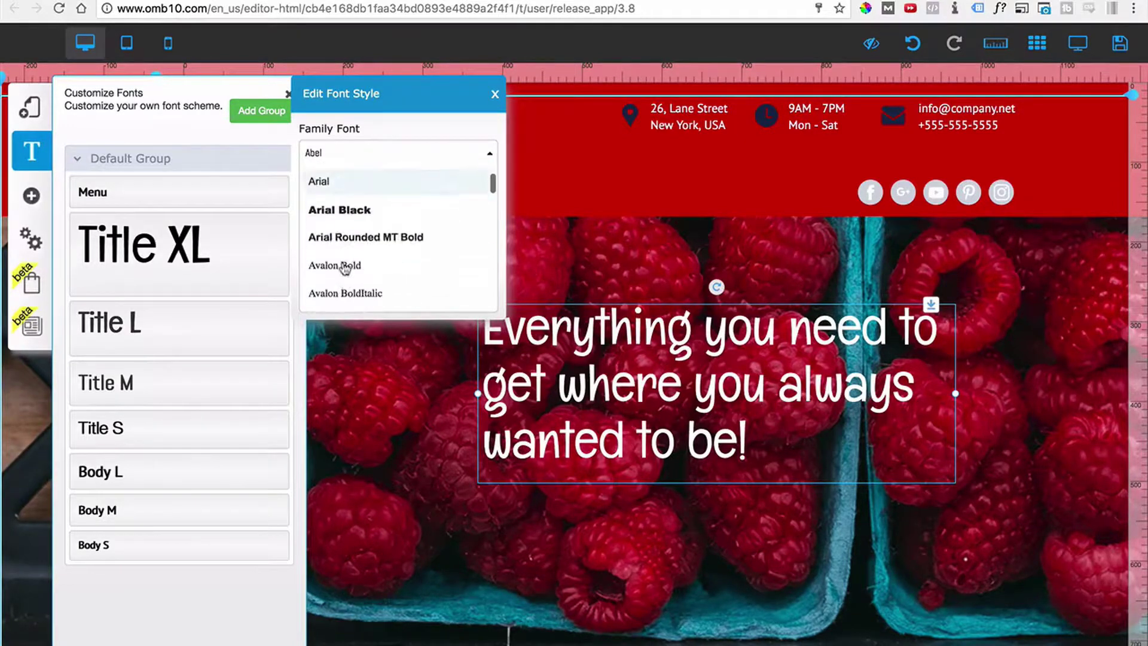
{"action": "scroll", "coordinate": [342, 270], "scroll_direction": "down", "scroll_amount": 12}
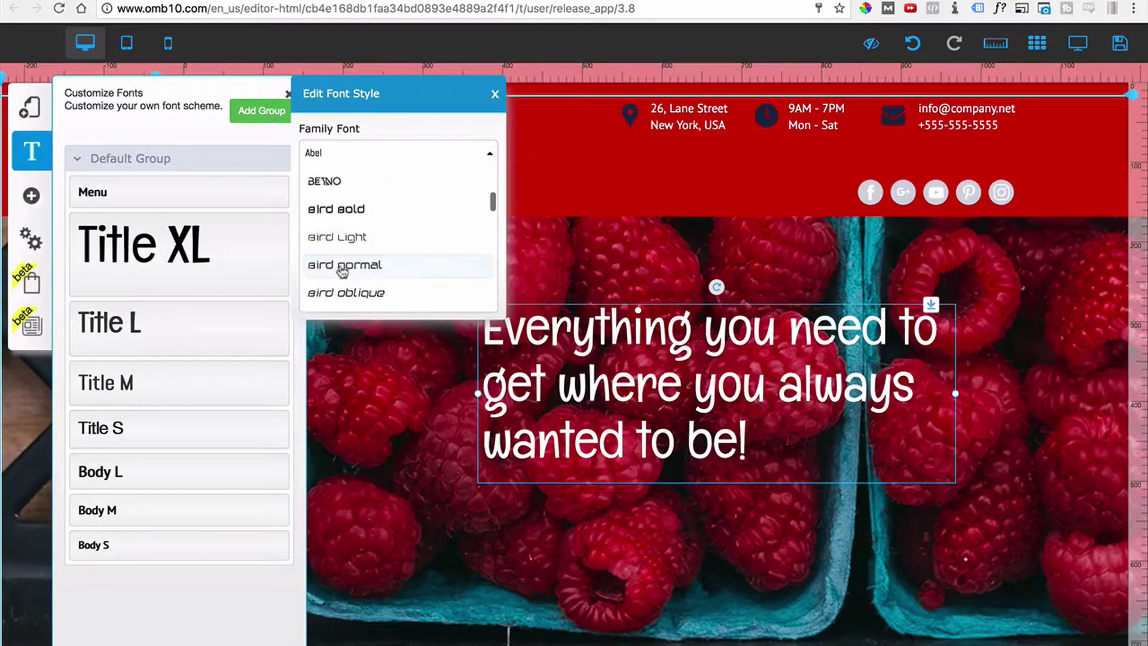
{"action": "scroll", "coordinate": [341, 276], "scroll_direction": "down", "scroll_amount": 10}
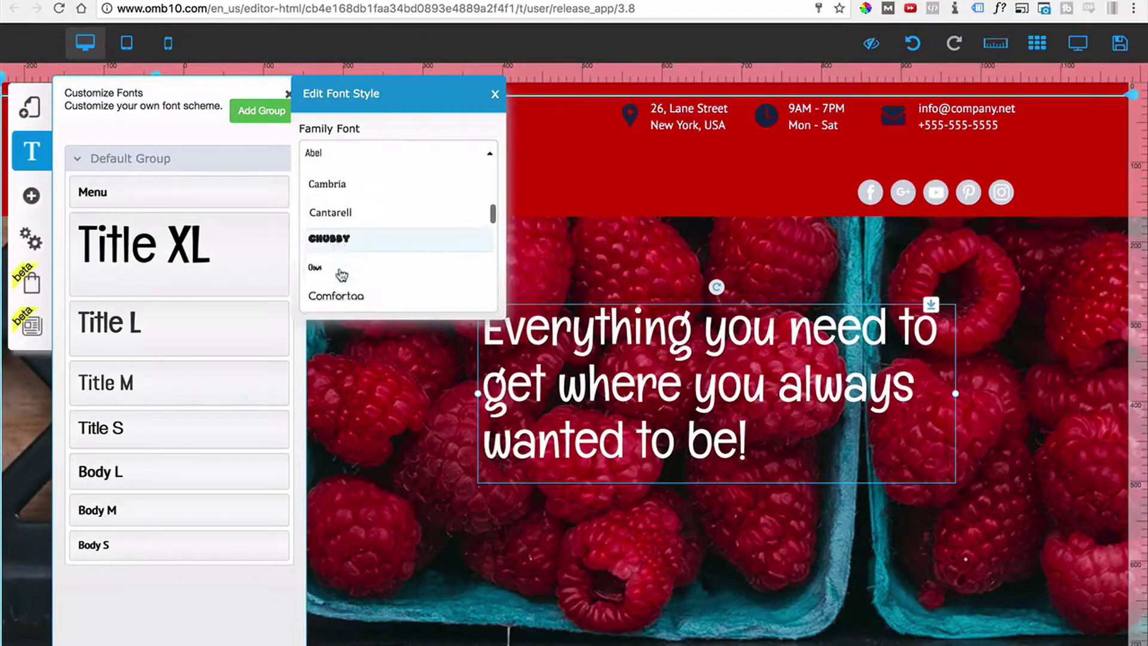
{"action": "scroll", "coordinate": [339, 278], "scroll_direction": "down", "scroll_amount": 8}
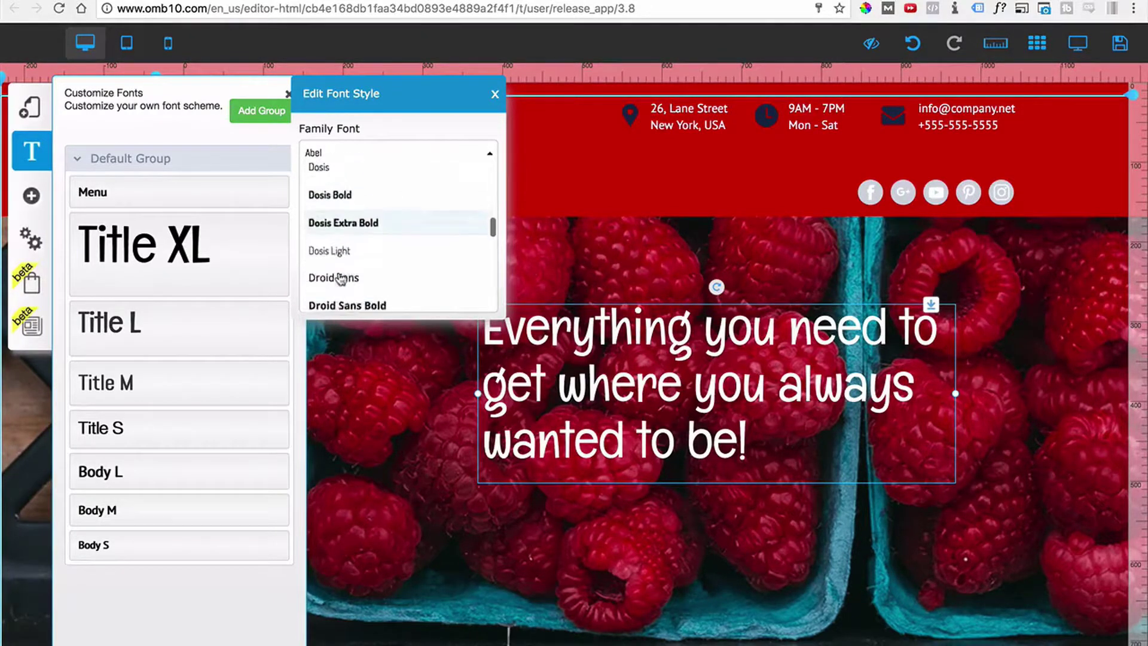
{"action": "left_click", "coordinate": [340, 281]}
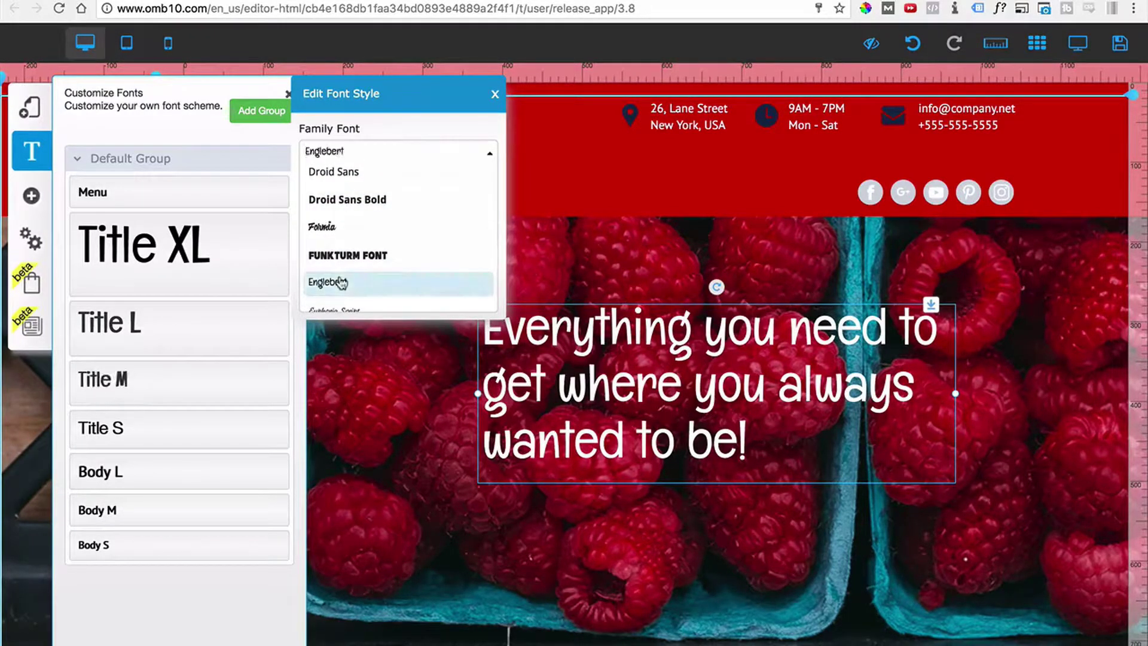
{"action": "left_click", "coordinate": [495, 95]}
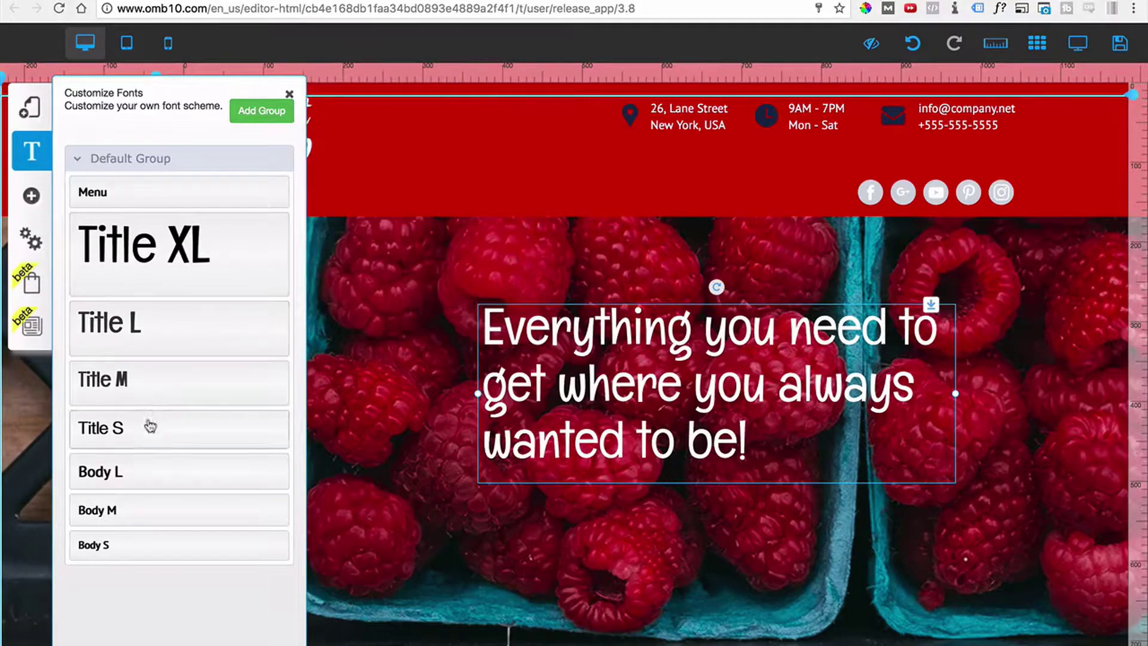
{"action": "left_click", "coordinate": [290, 96]}
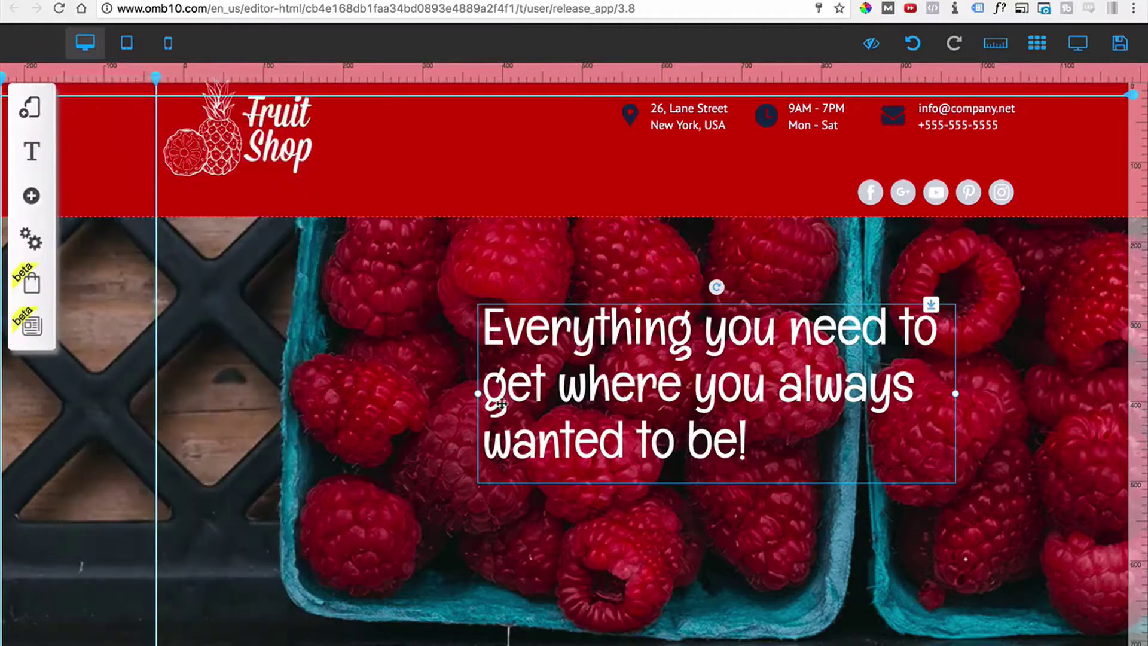
- Shift the vertical guide slightly further left and align the hero title's left edge with it
{"action": "mouse_move", "coordinate": [503, 403]}
{"action": "left_mouse_down"}
{"action": "mouse_move", "coordinate": [230, 381]}
{"action": "mouse_move", "coordinate": [133, 353]}
{"action": "mouse_move", "coordinate": [214, 376]}
{"action": "left_mouse_up"}
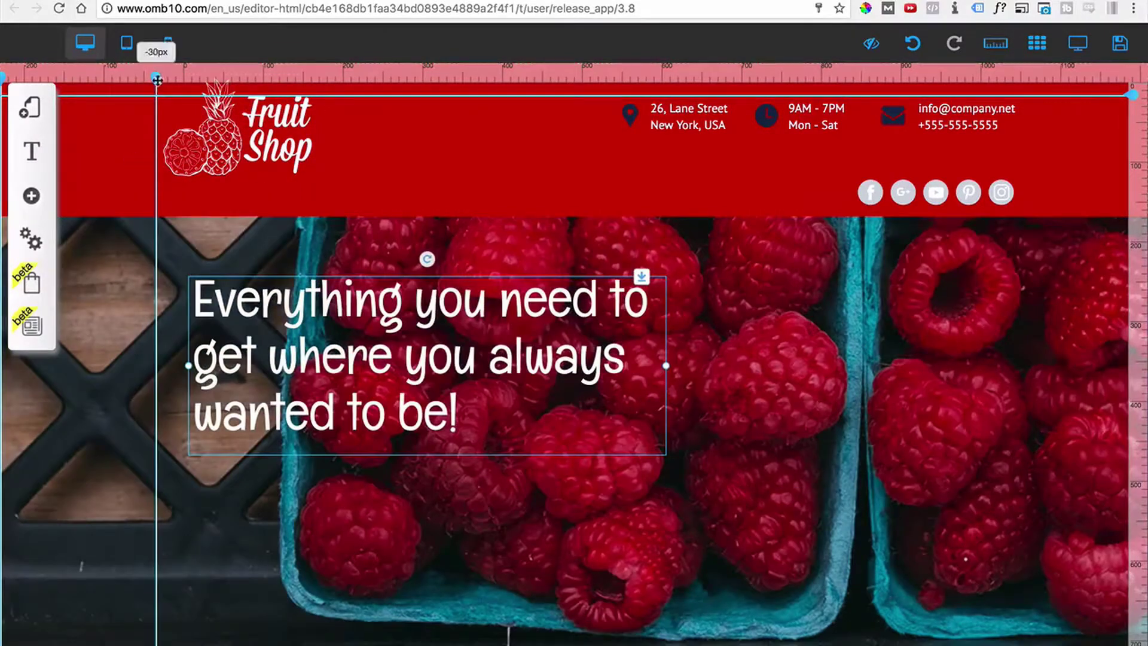
{"action": "left_click_drag", "start_coordinate": [156, 78], "coordinate": [132, 78]}
{"action": "left_click_drag", "start_coordinate": [333, 395], "coordinate": [277, 392]}
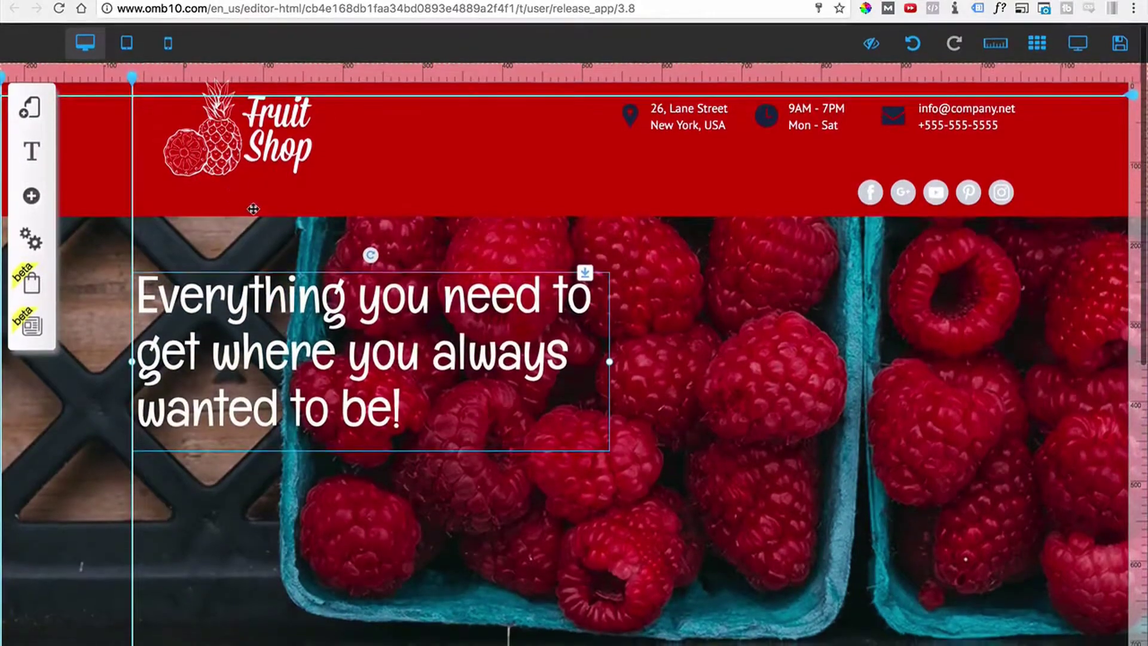
- Align the Fruit Shop logo with the vertical guide and lower it to sit fully within the red header
{"action": "left_click_drag", "start_coordinate": [242, 179], "coordinate": [217, 192]}
{"action": "scroll", "coordinate": [359, 299], "scroll_direction": "down", "scroll_amount": 4}
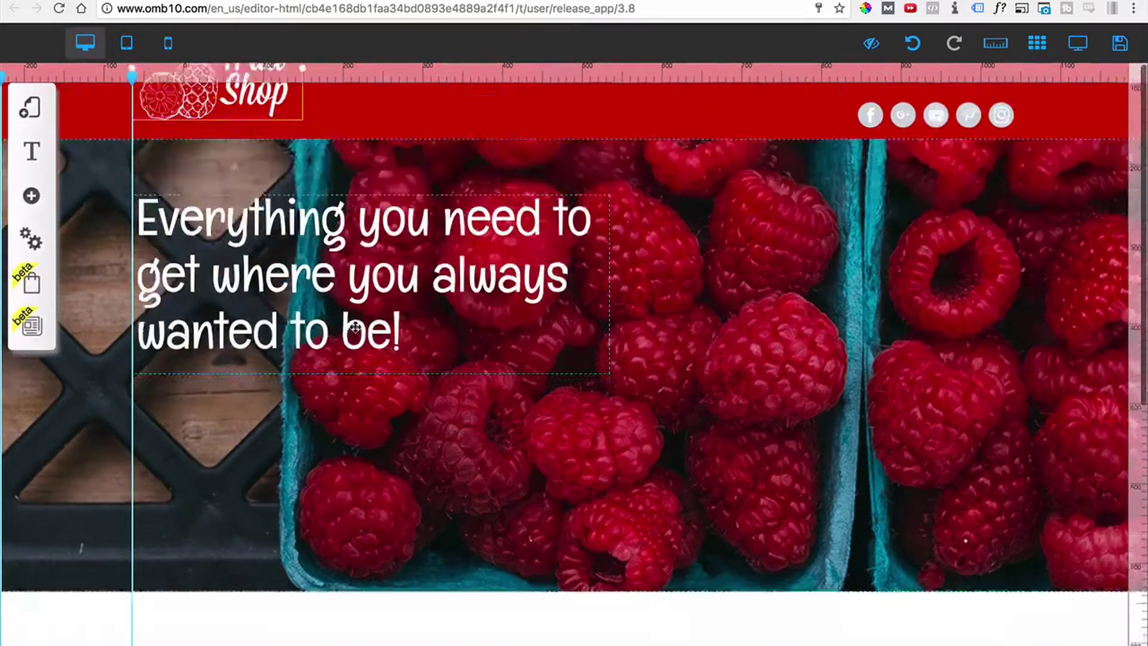
{"action": "scroll", "coordinate": [355, 326], "scroll_direction": "up", "scroll_amount": 3}
{"action": "scroll", "coordinate": [355, 327], "scroll_direction": "up", "scroll_amount": 2}
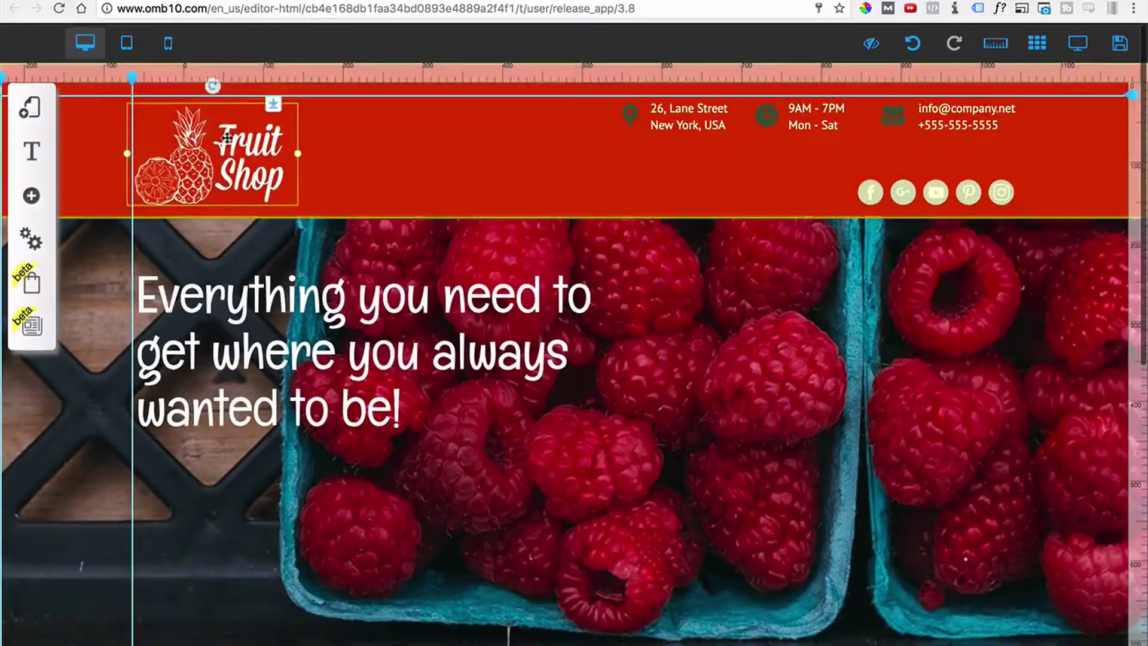
{"action": "left_click", "coordinate": [377, 342]}
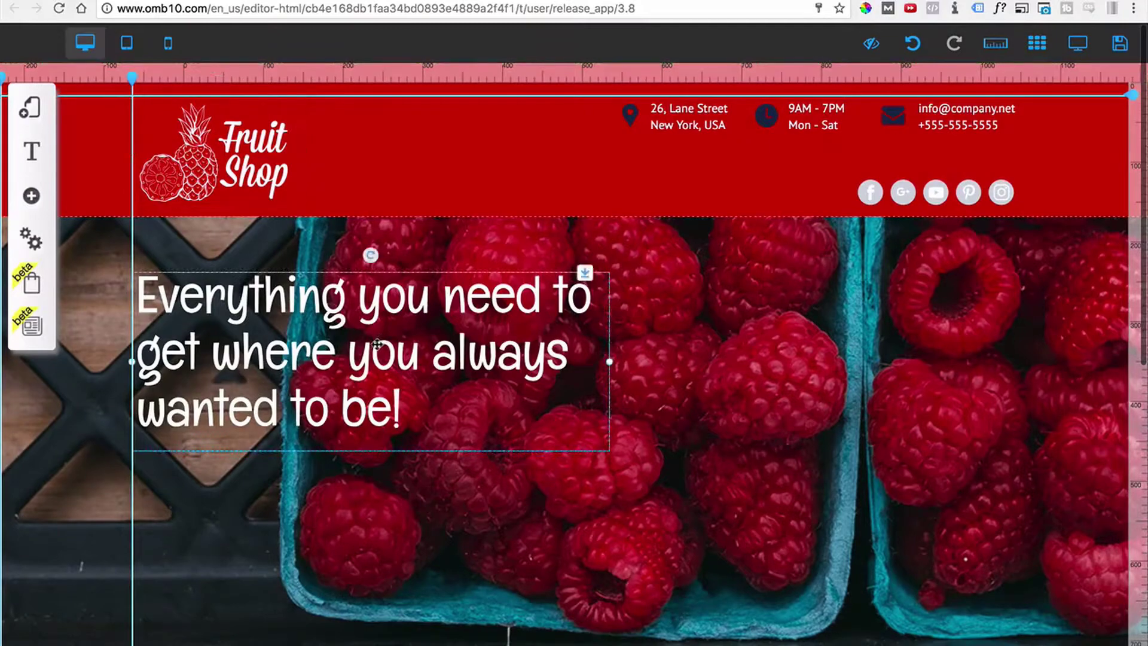
- Add a Body M paragraph text element and place it on the raspberry banner below the title
{"action": "left_click", "coordinate": [33, 196]}
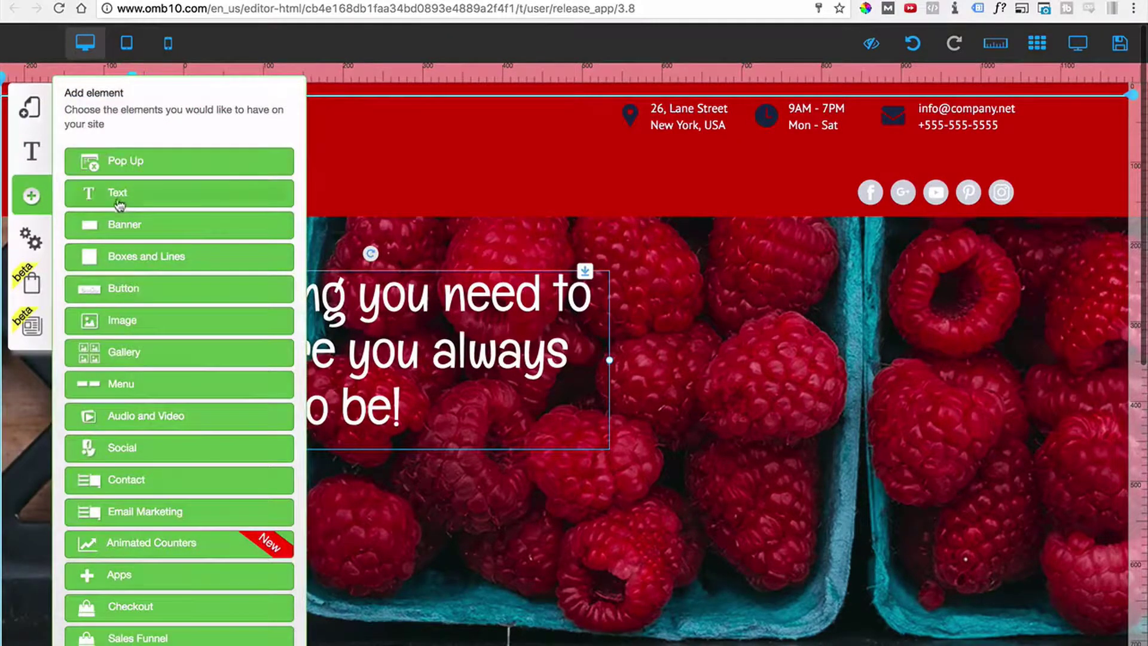
{"action": "left_click", "coordinate": [118, 199]}
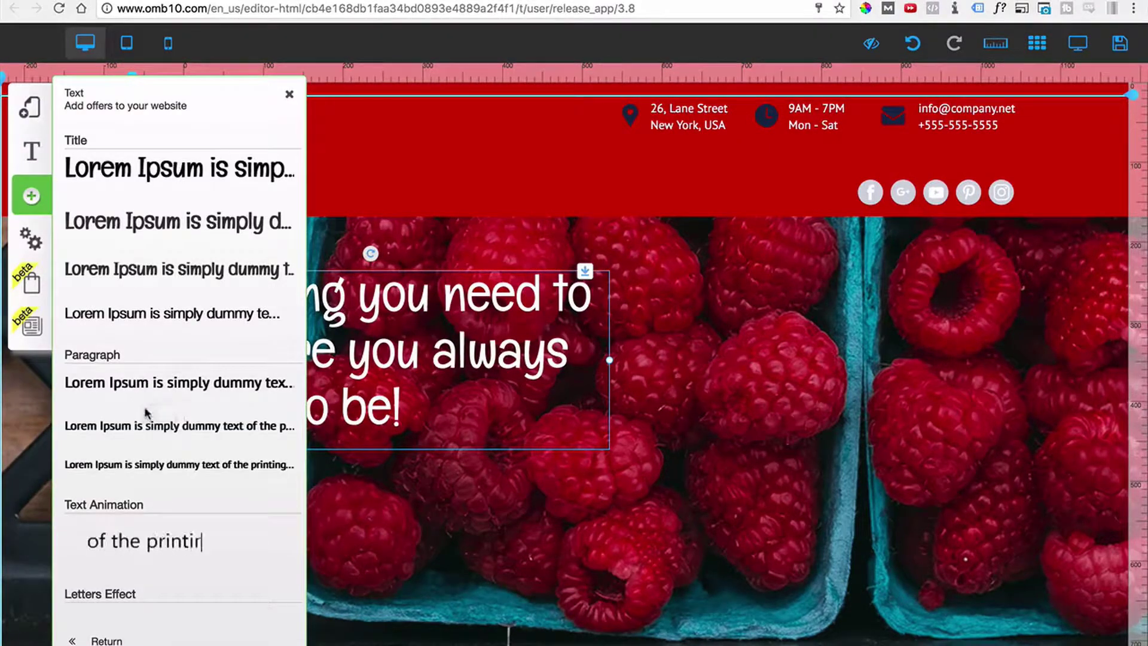
{"action": "left_click", "coordinate": [140, 428]}
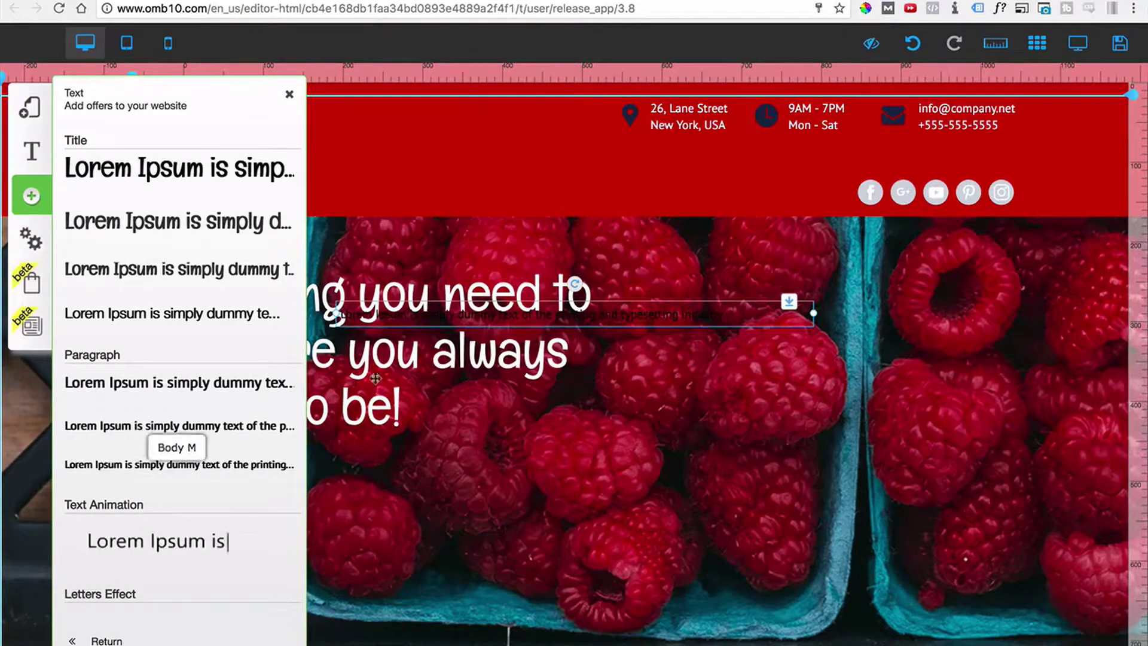
{"action": "left_click_drag", "start_coordinate": [526, 326], "coordinate": [585, 515]}
- Change the color of all the new paragraph's text to white
{"action": "double_click", "coordinate": [584, 515]}
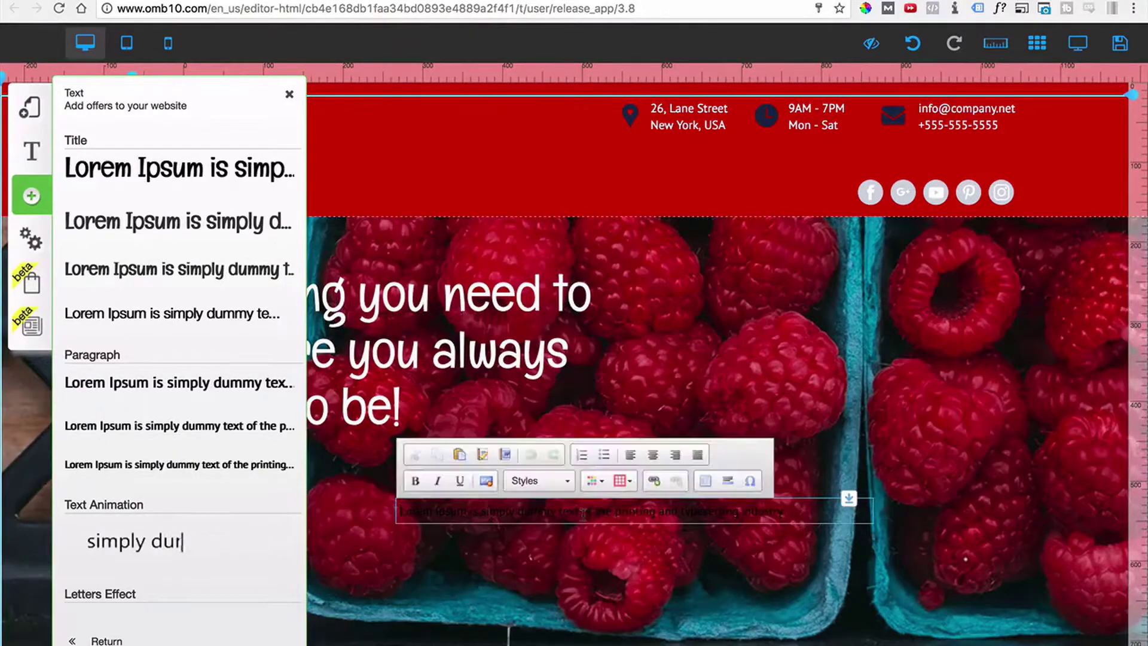
{"action": "key", "text": "ctrl+a"}
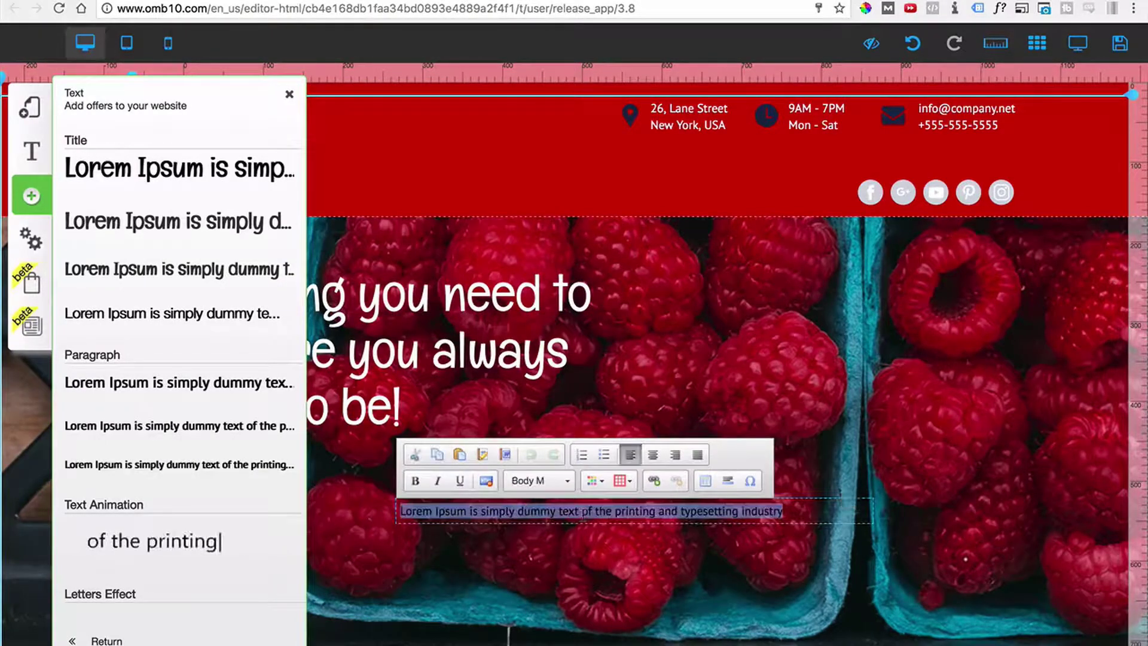
{"action": "left_click", "coordinate": [594, 480]}
{"action": "left_click", "coordinate": [697, 574]}
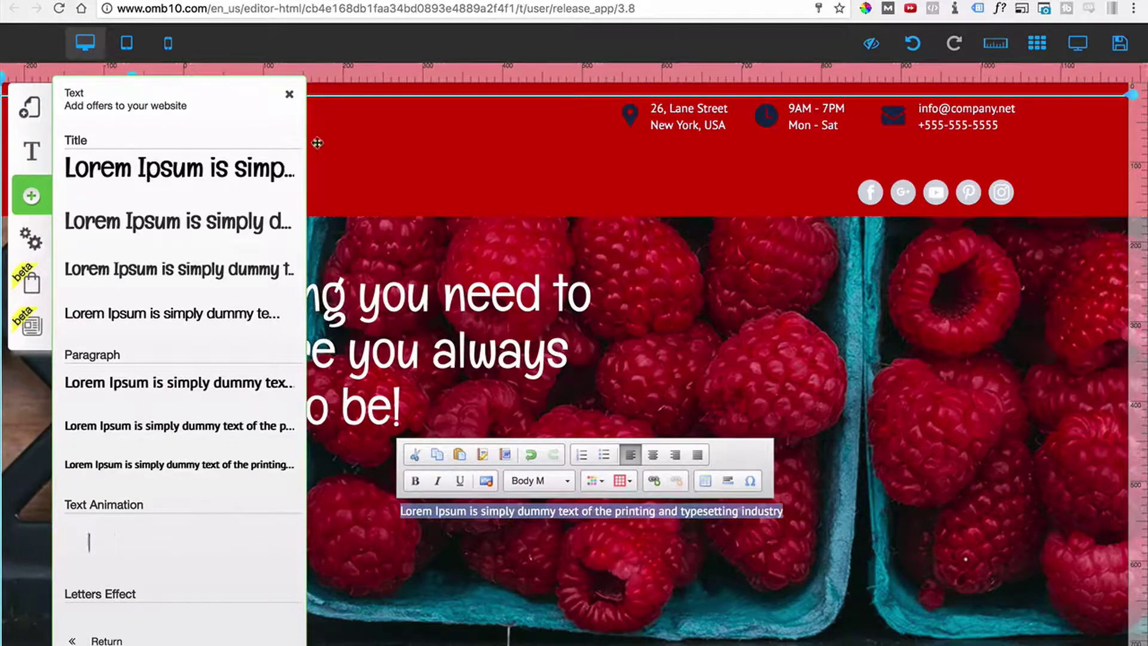
- Close the text element list and move the paragraph directly under the title, aligned with the vertical guide
{"action": "left_click", "coordinate": [289, 94]}
{"action": "left_click", "coordinate": [435, 511]}
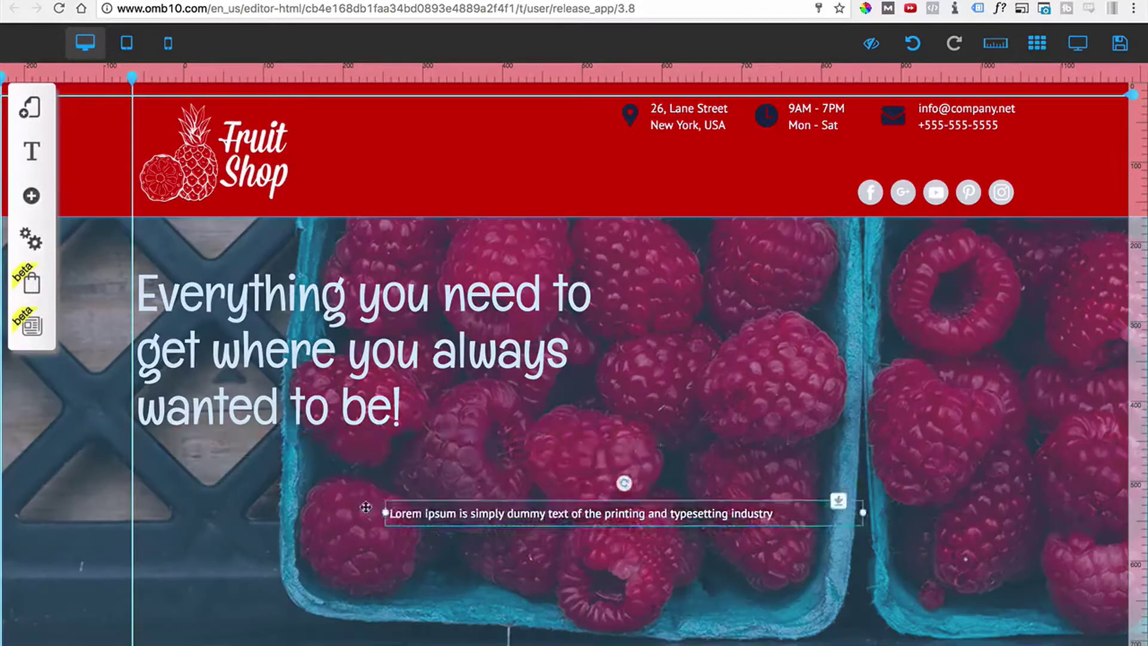
{"action": "left_click_drag", "start_coordinate": [435, 511], "coordinate": [172, 449]}
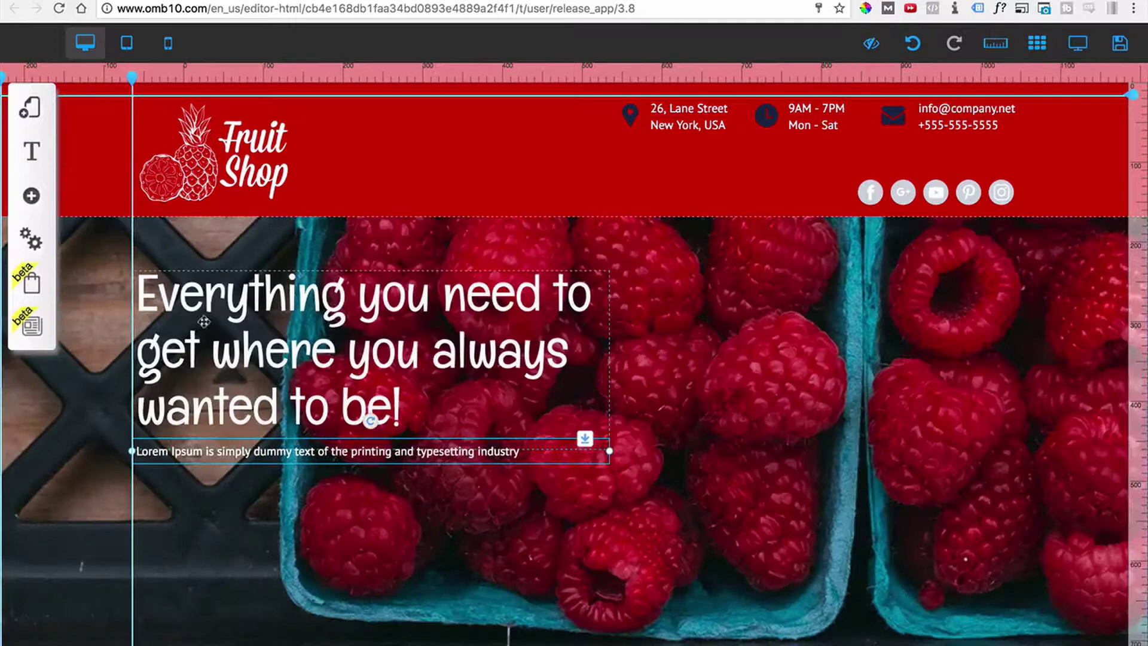
- Duplicate the Lorem Ipsum sentence at the end of the paragraph under the title
{"action": "double_click", "coordinate": [245, 452]}
{"action": "triple_click", "coordinate": [245, 451]}
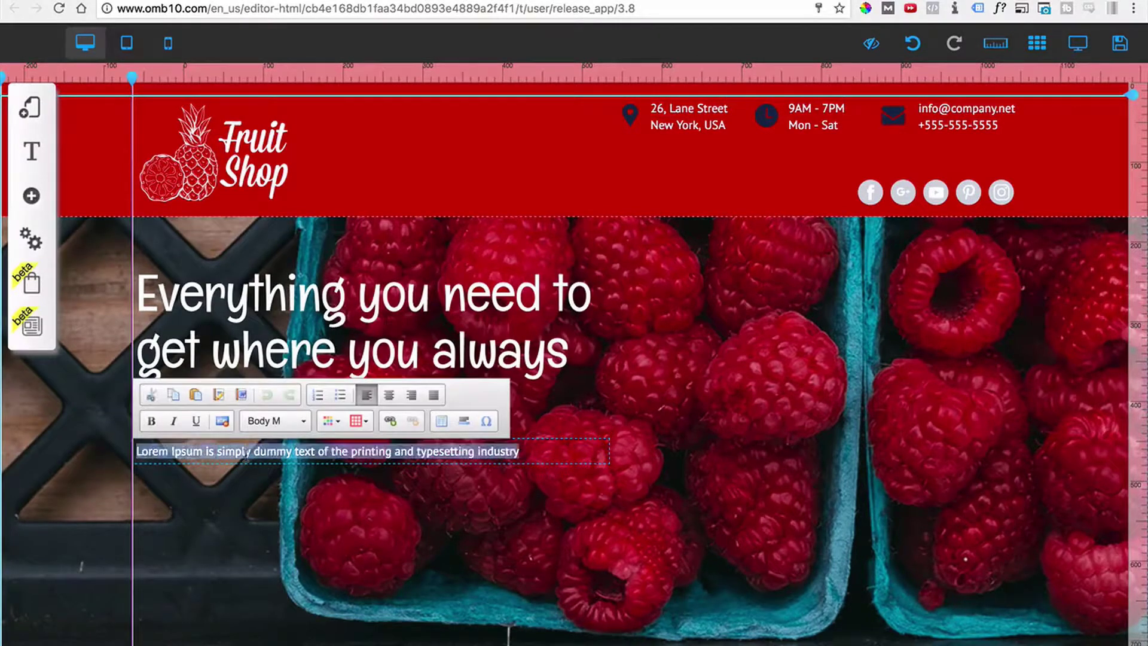
{"action": "key", "text": "ctrl+c"}
{"action": "key", "text": "Right"}
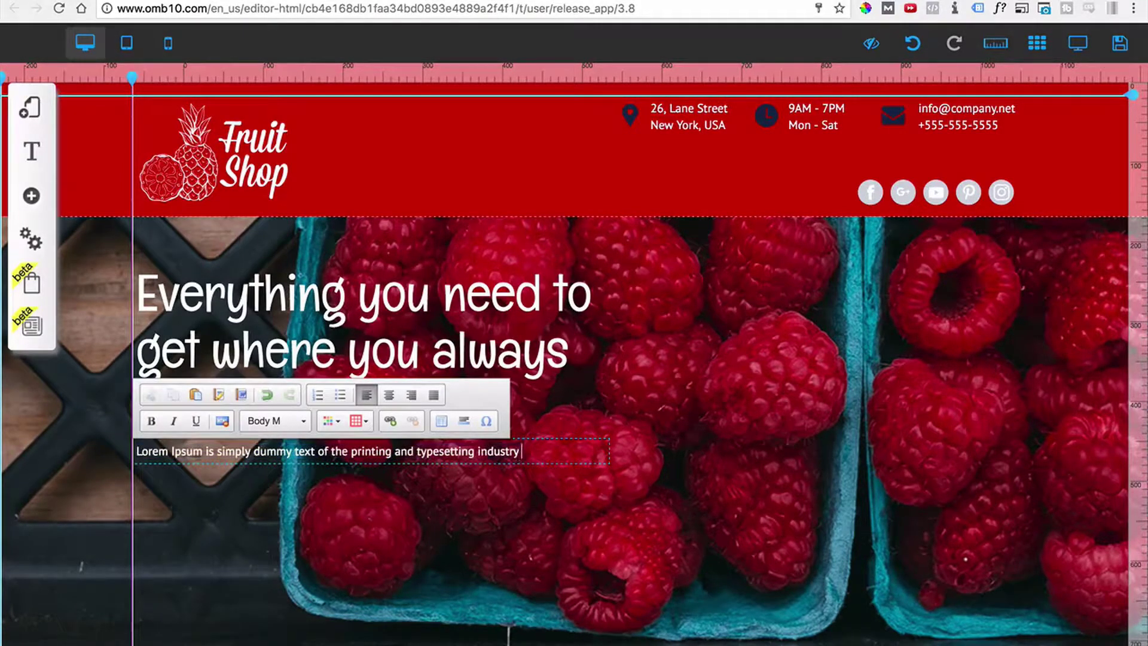
{"action": "key", "text": "ctrl+v"}
{"action": "left_click", "coordinate": [535, 479]}
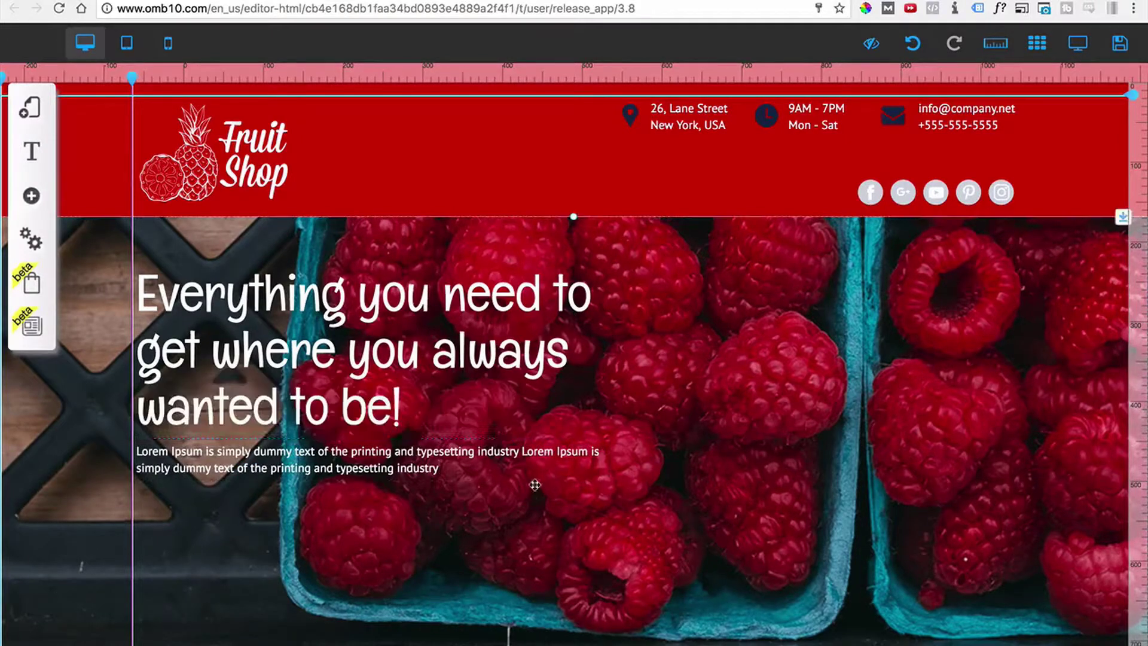
- Widen the Lorem Ipsum paragraph box so it extends slightly past the title's right edge
{"action": "left_click_drag", "start_coordinate": [610, 460], "coordinate": [658, 461]}
{"action": "left_click", "coordinate": [536, 502]}
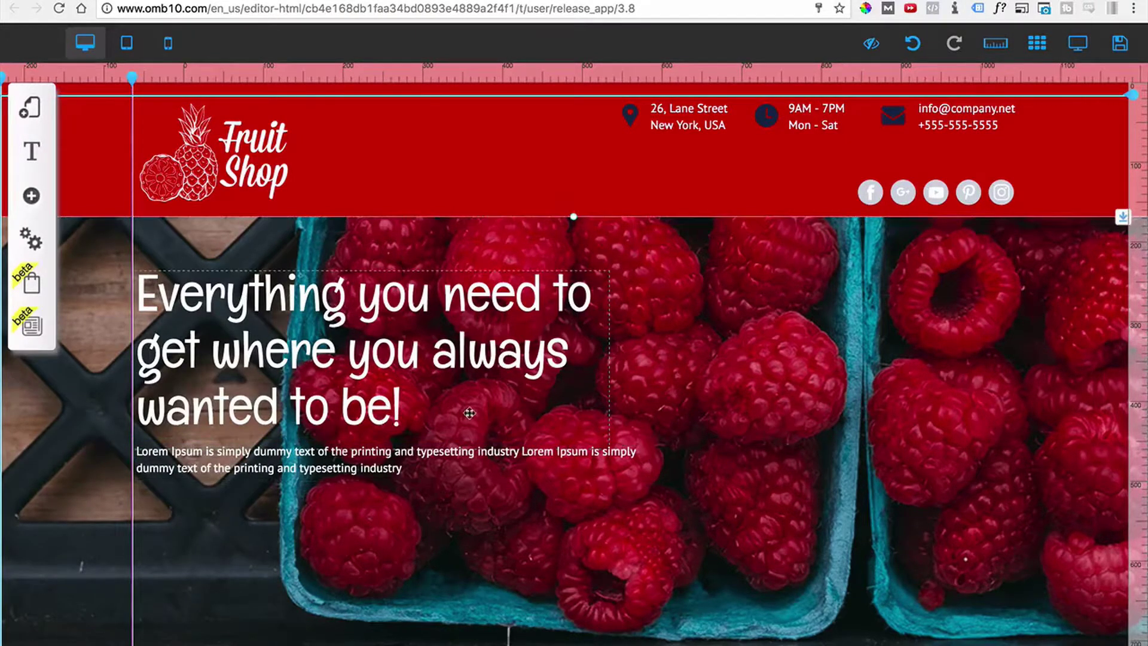
{"action": "scroll", "coordinate": [469, 413], "scroll_direction": "down", "scroll_amount": 2}
{"action": "scroll", "coordinate": [466, 412], "scroll_direction": "up", "scroll_amount": 2}
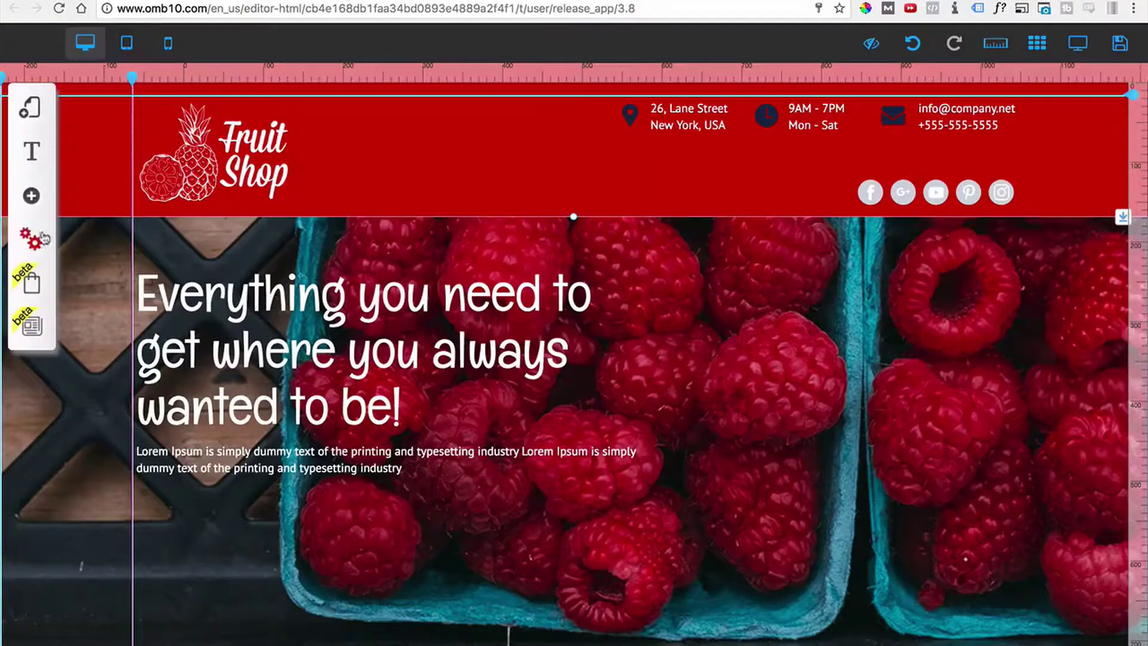
- Add the plain light-blue rectangular button from the Personalized button collection to the page
{"action": "left_click", "coordinate": [46, 190]}
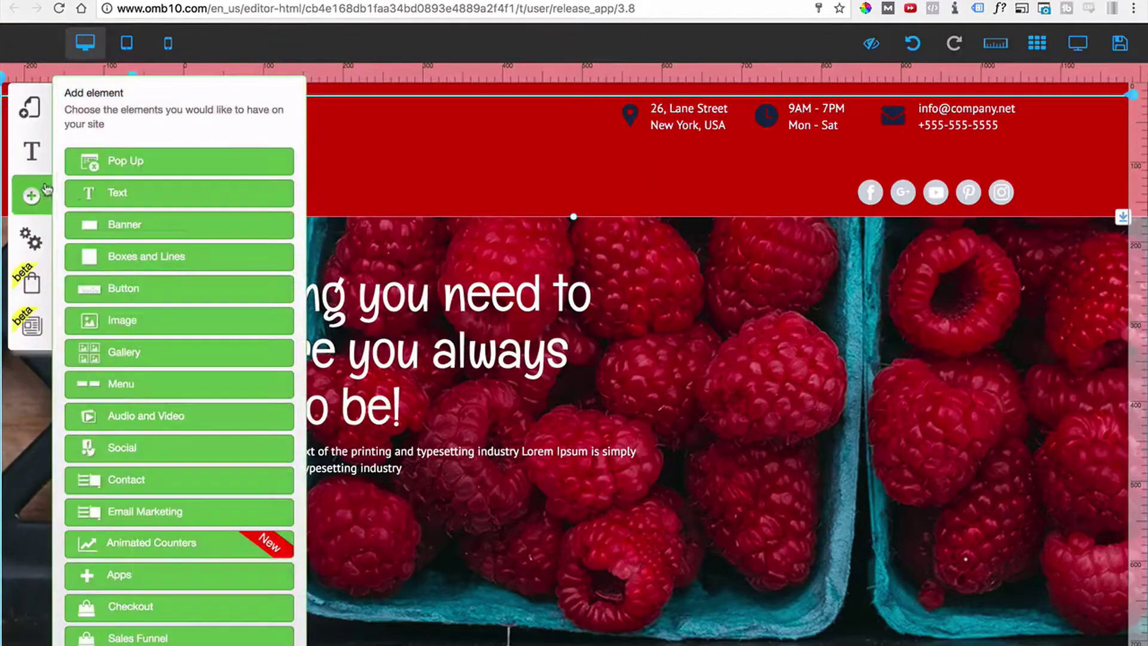
{"action": "left_click", "coordinate": [123, 292]}
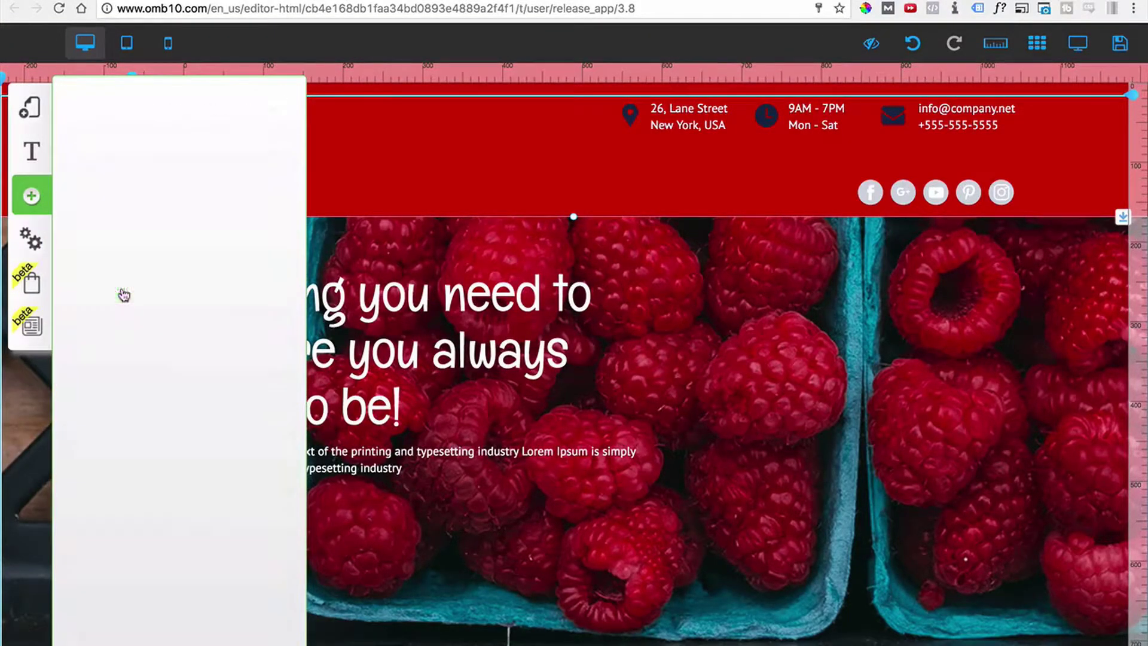
{"action": "left_click", "coordinate": [147, 190]}
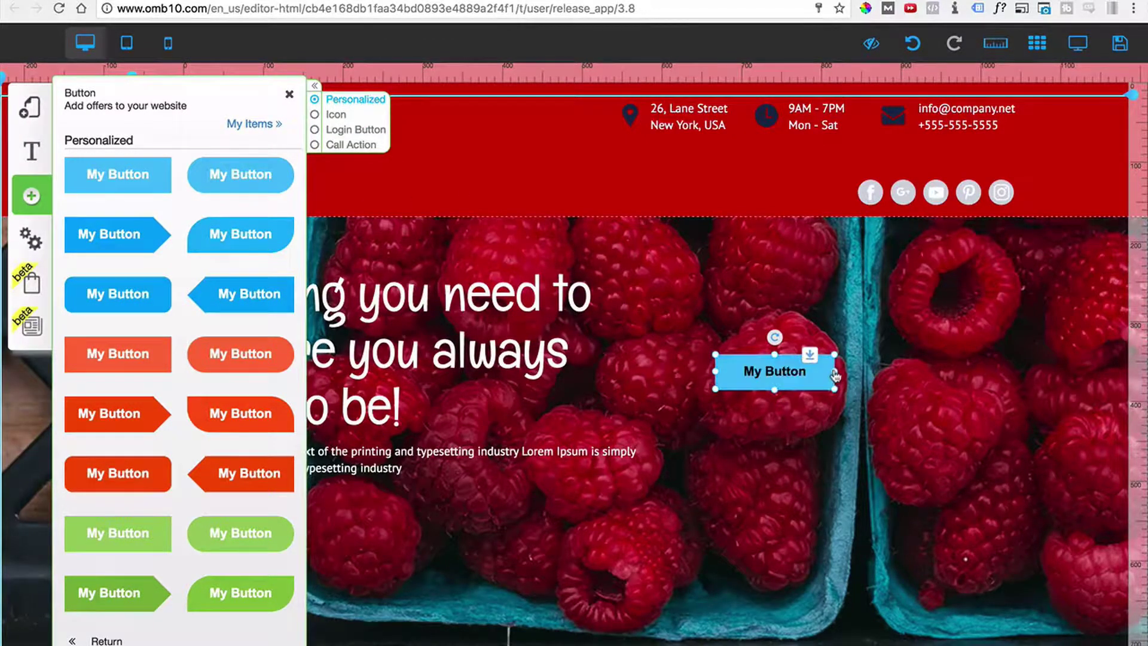
- Enlarge the new button to about 454 by 57 and place it just below the paragraph, over the raspberries
{"action": "left_click_drag", "start_coordinate": [835, 371], "coordinate": [967, 378]}
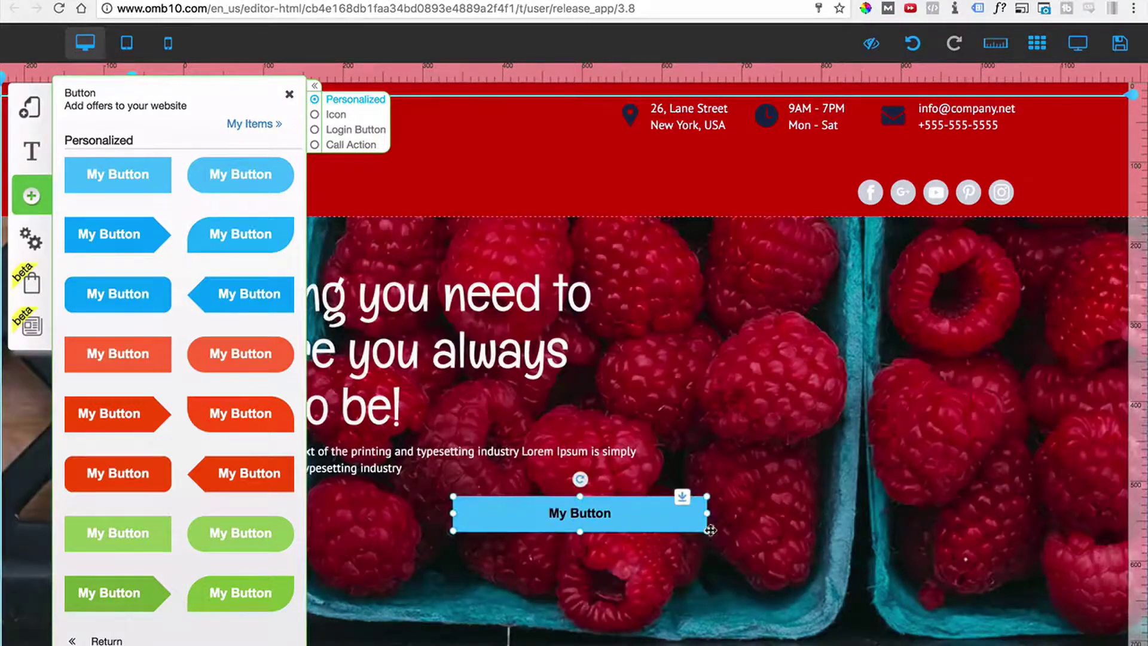
{"action": "left_click_drag", "start_coordinate": [699, 530], "coordinate": [815, 539]}
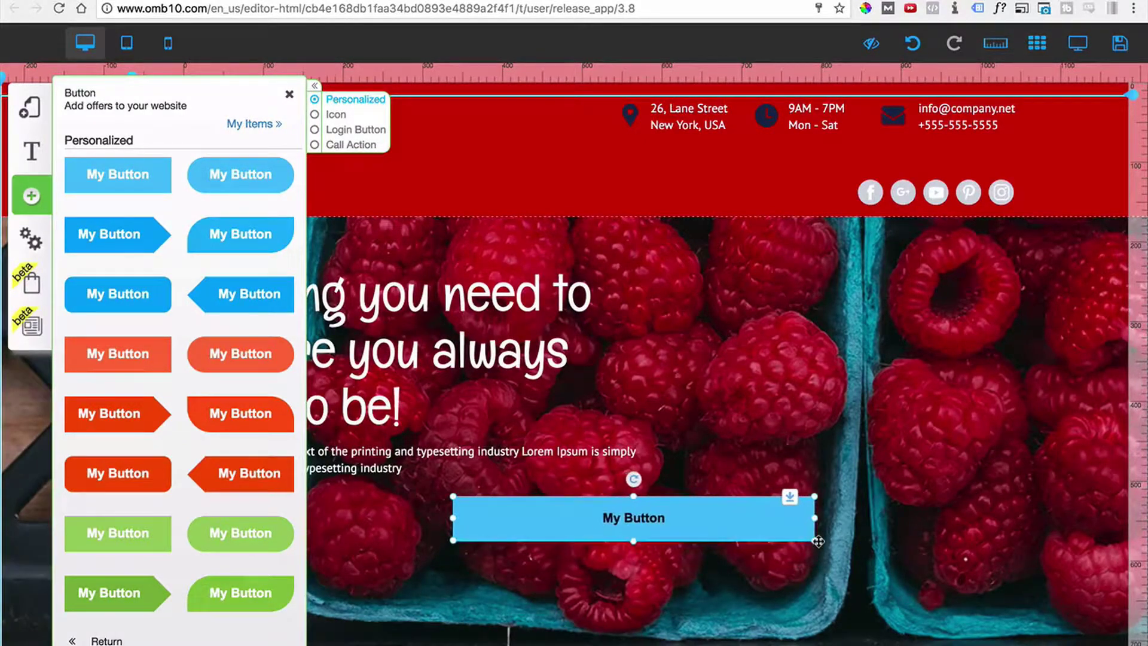
{"action": "left_click_drag", "start_coordinate": [719, 523], "coordinate": [752, 503]}
- Create a new button style titled "New Button" in the button's appearance settings
{"action": "left_click", "coordinate": [723, 516]}
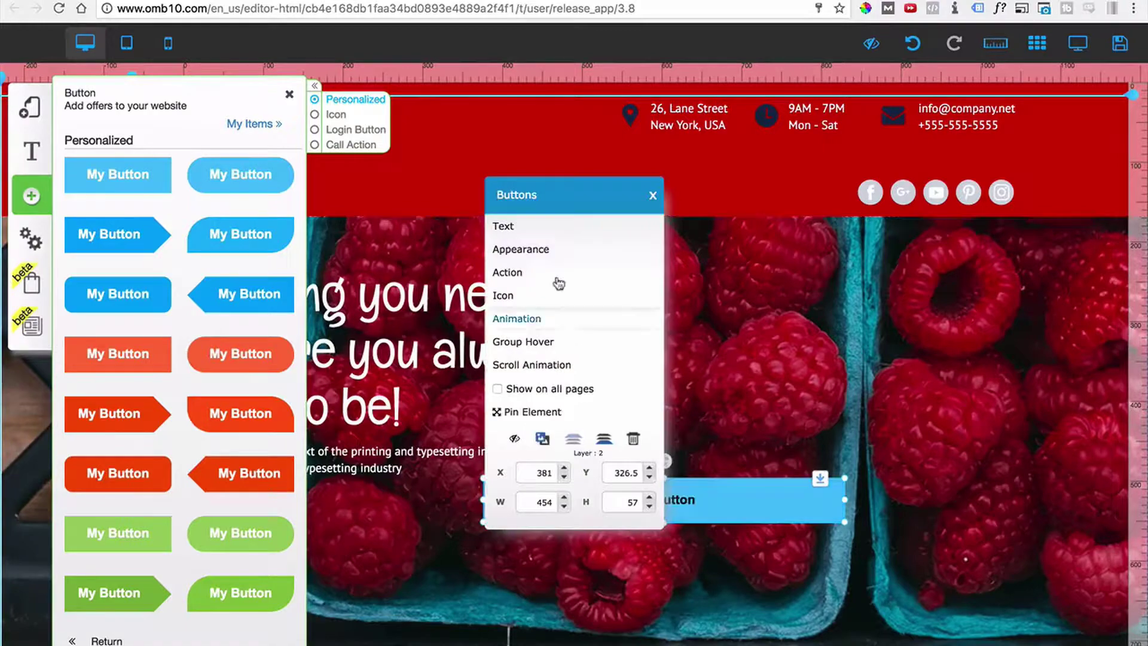
{"action": "left_click", "coordinate": [553, 251]}
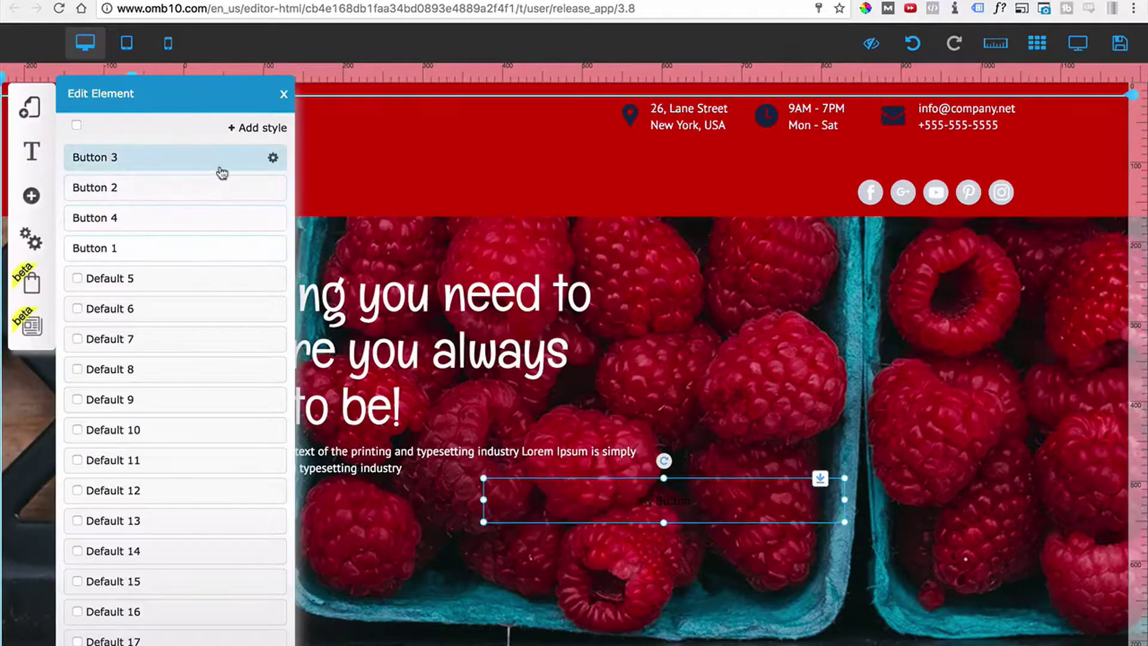
{"action": "scroll", "coordinate": [154, 538], "scroll_direction": "down", "scroll_amount": 3}
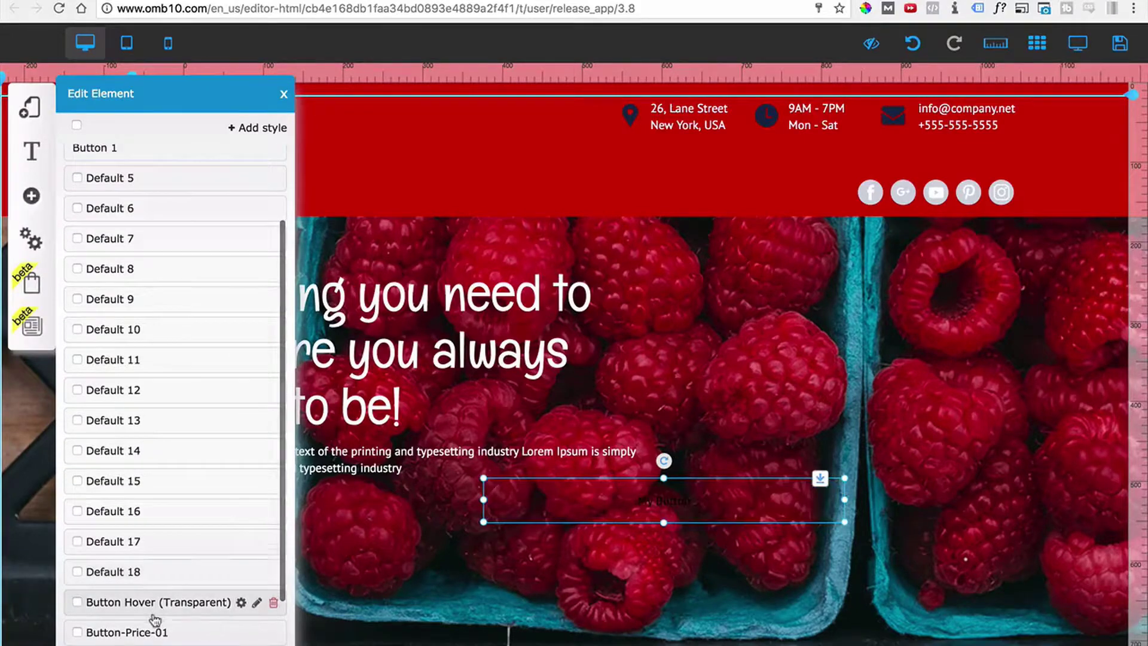
{"action": "scroll", "coordinate": [154, 623], "scroll_direction": "down", "scroll_amount": 4}
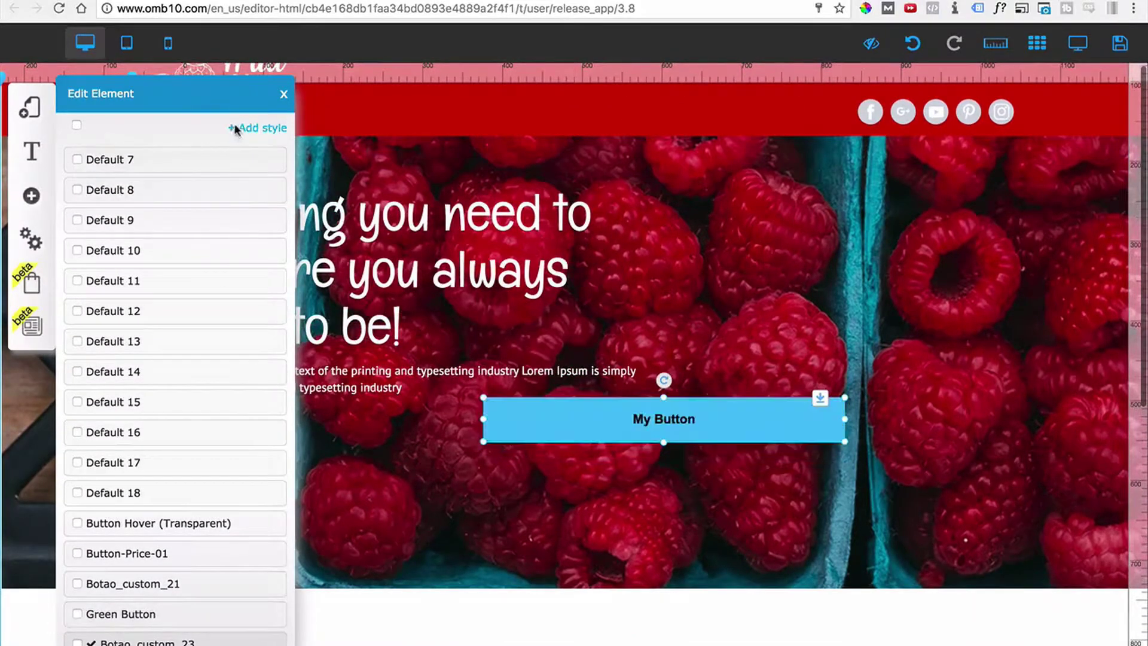
{"action": "left_click", "coordinate": [254, 127]}
{"action": "left_click", "coordinate": [412, 154]}
{"action": "type", "text": "New Button"}
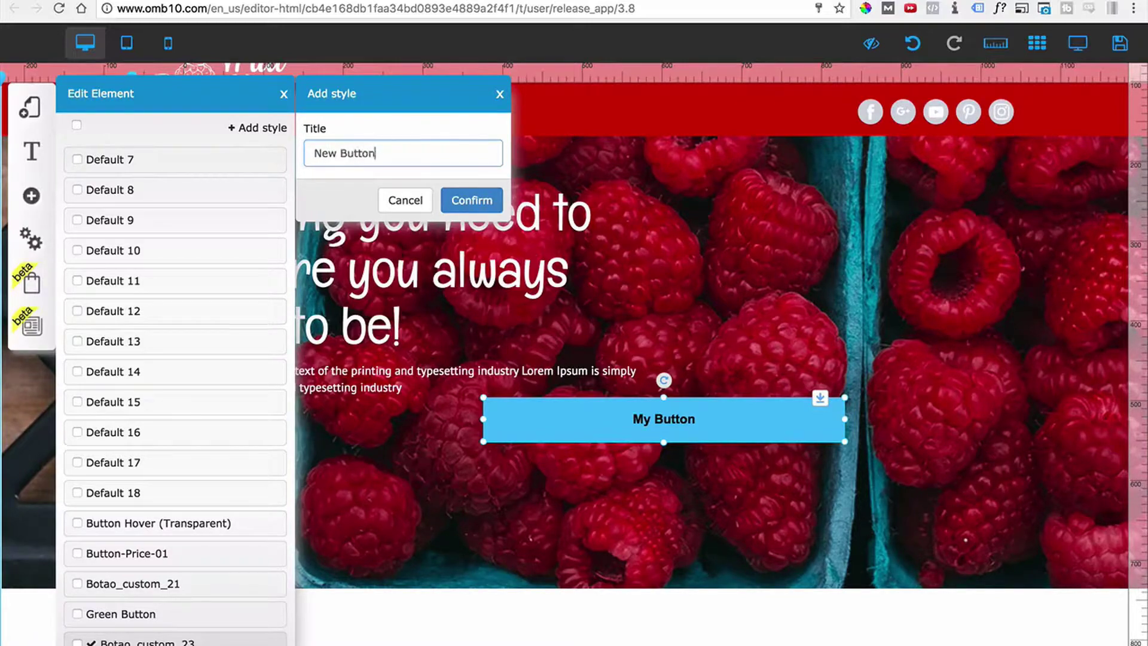
{"action": "left_click", "coordinate": [472, 200]}
- Apply the New Button style to the button and open that style for customization
{"action": "scroll", "coordinate": [188, 584], "scroll_direction": "down", "scroll_amount": 1}
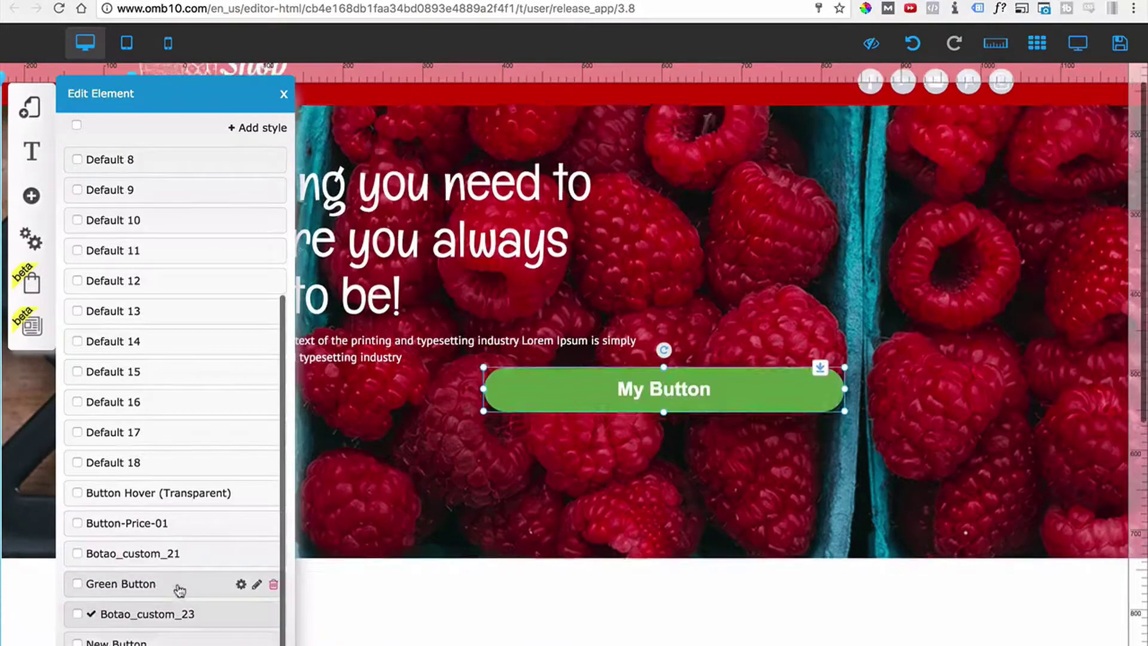
{"action": "left_click", "coordinate": [162, 640]}
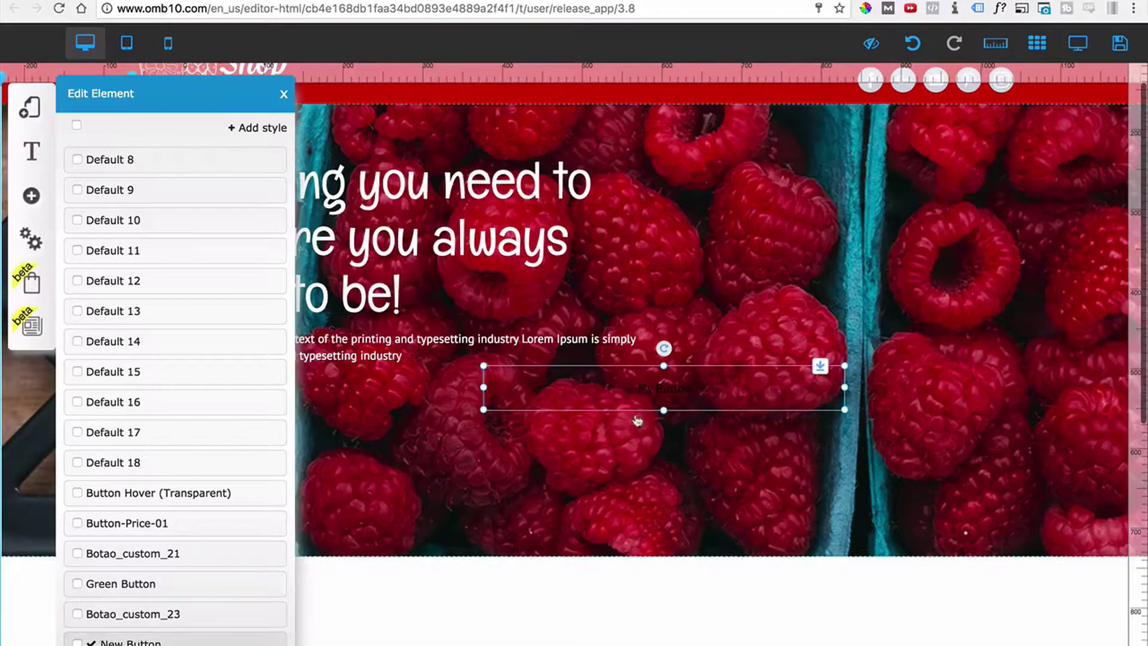
{"action": "left_click", "coordinate": [257, 642]}
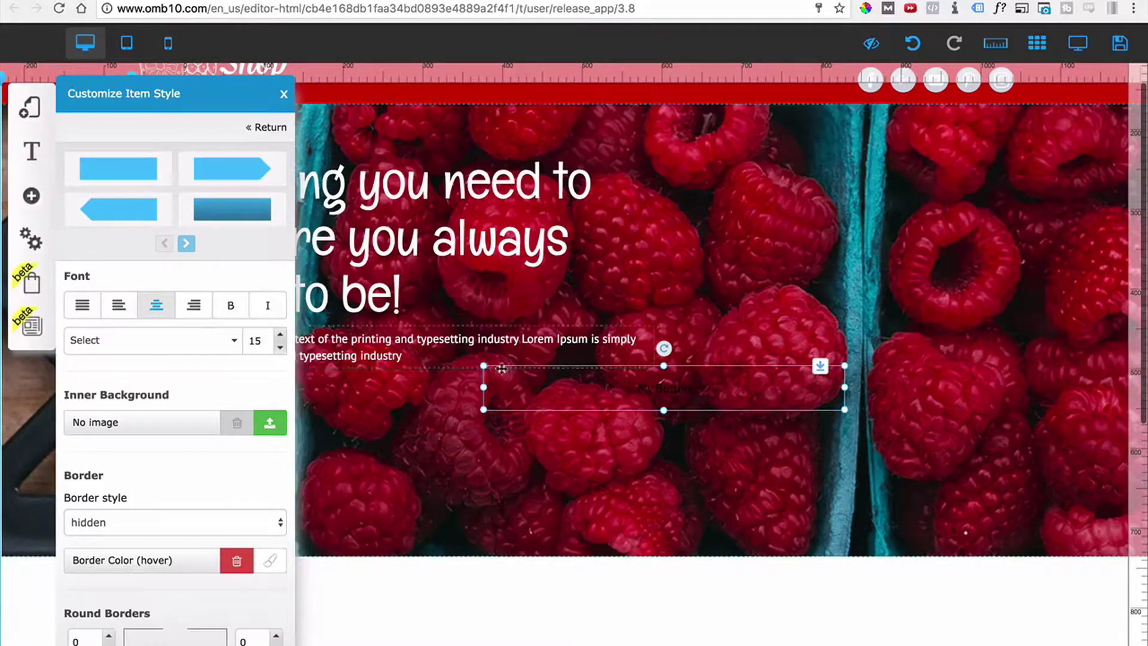
- Move the button onto the white area below the banner and keep its text centered
{"action": "left_click_drag", "start_coordinate": [627, 396], "coordinate": [588, 606]}
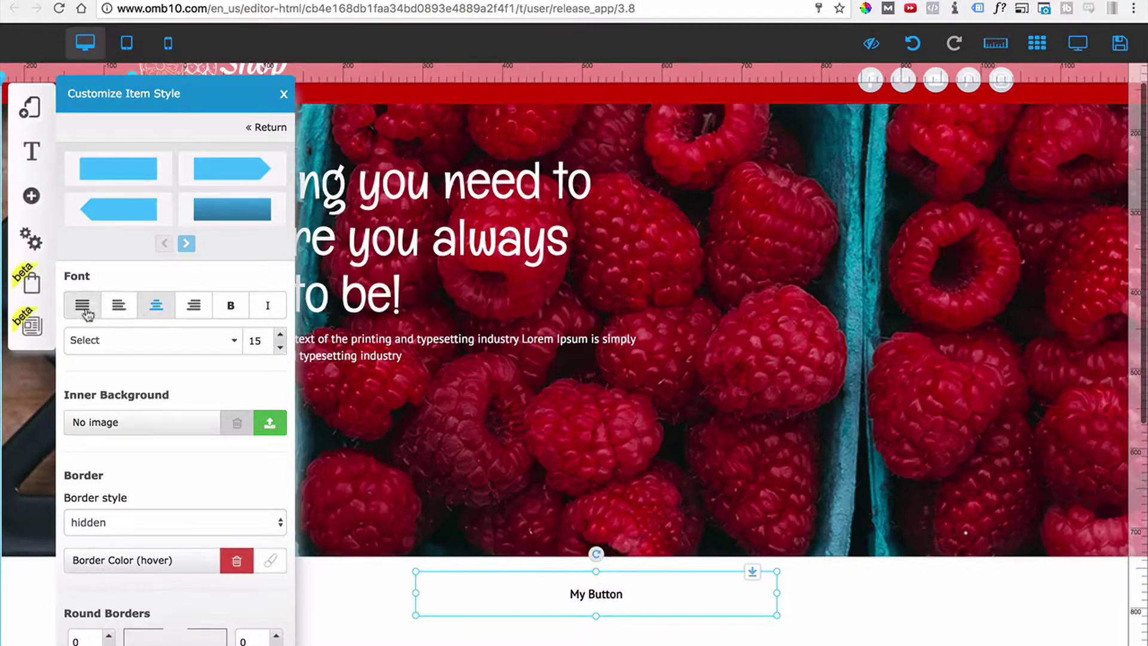
{"action": "left_click", "coordinate": [118, 307]}
{"action": "left_click", "coordinate": [154, 309]}
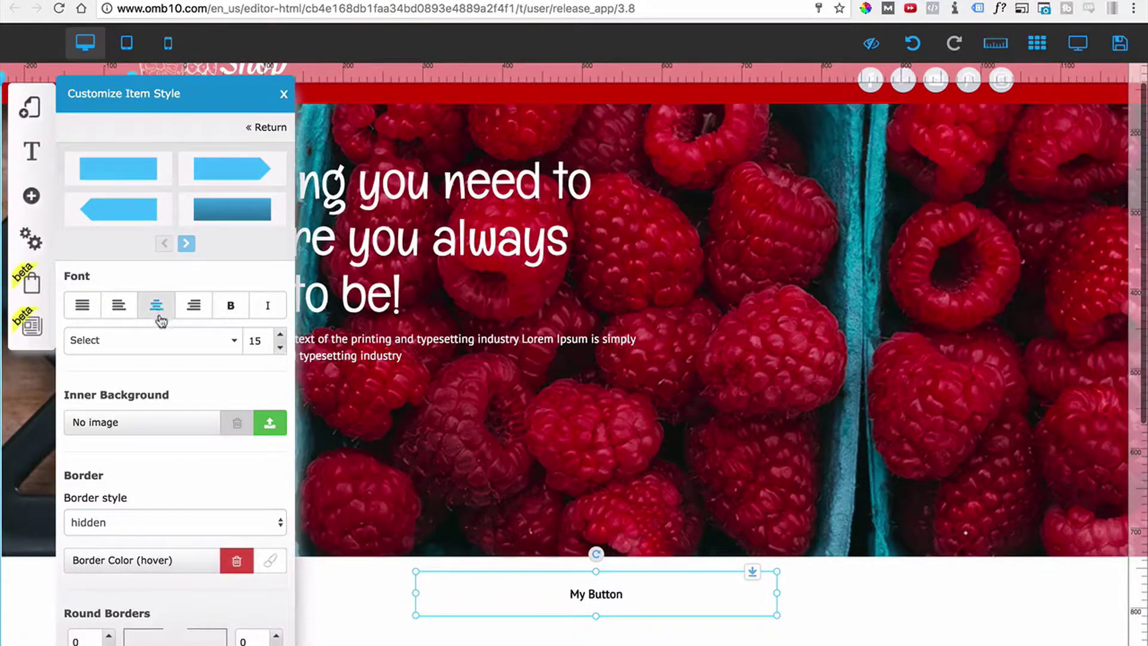
- Set the New Button style's font to Arial Black
{"action": "left_click", "coordinate": [216, 350]}
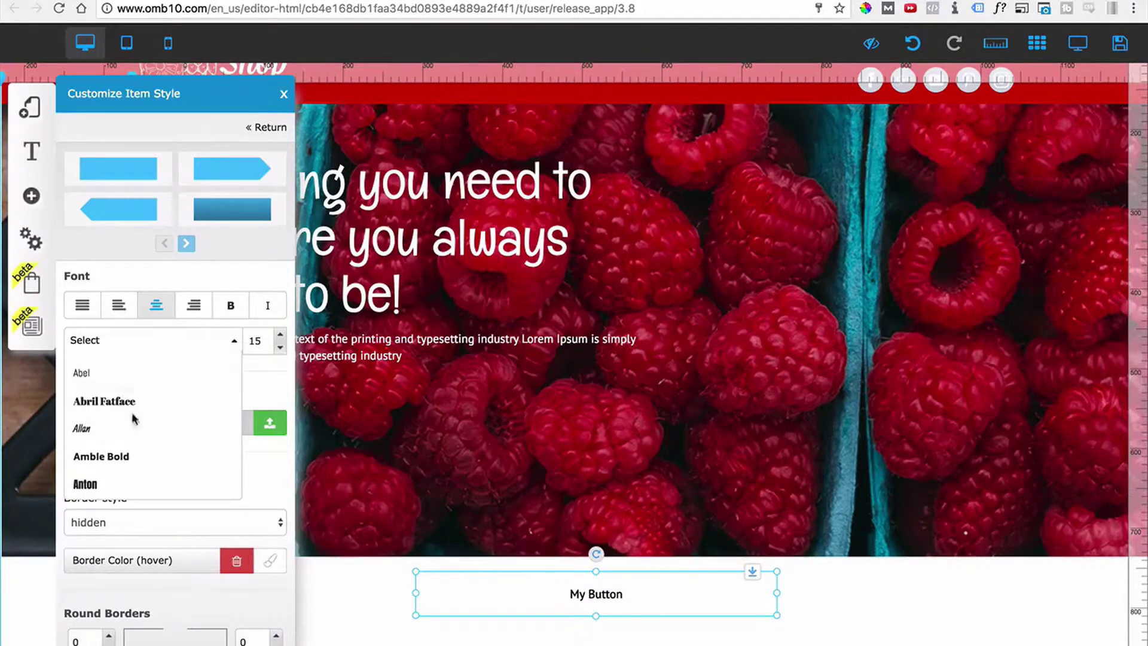
{"action": "scroll", "coordinate": [133, 419], "scroll_direction": "up", "scroll_amount": 2}
{"action": "scroll", "coordinate": [133, 420], "scroll_direction": "down", "scroll_amount": 3}
{"action": "scroll", "coordinate": [134, 422], "scroll_direction": "down", "scroll_amount": 2}
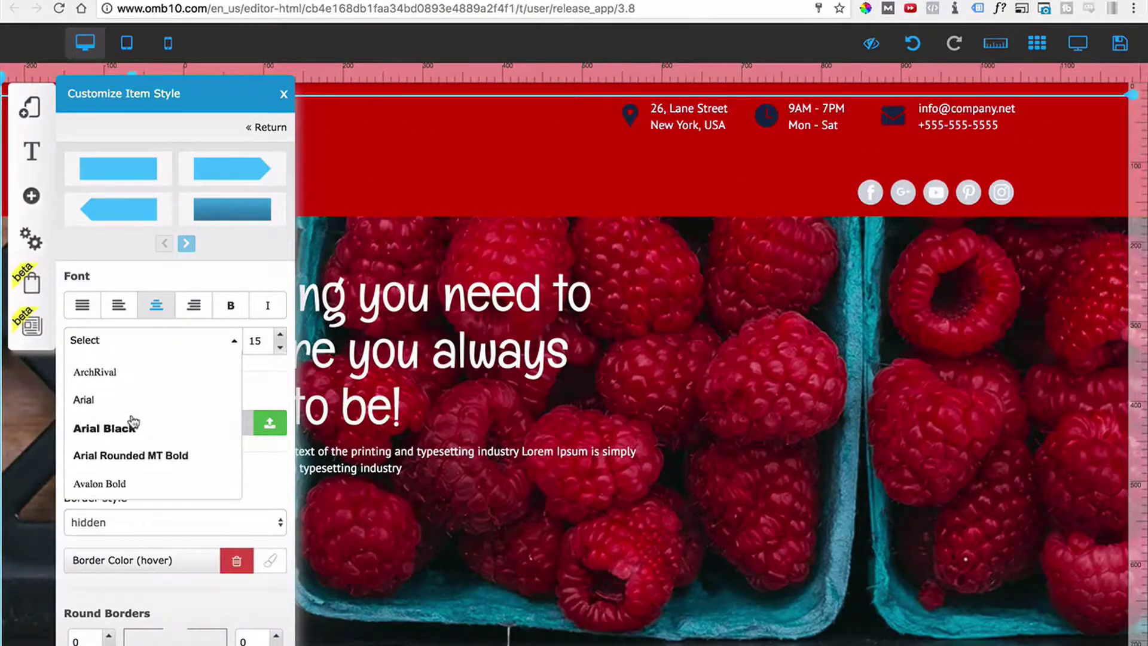
{"action": "left_click", "coordinate": [107, 436]}
{"action": "scroll", "coordinate": [602, 533], "scroll_direction": "down", "scroll_amount": 5}
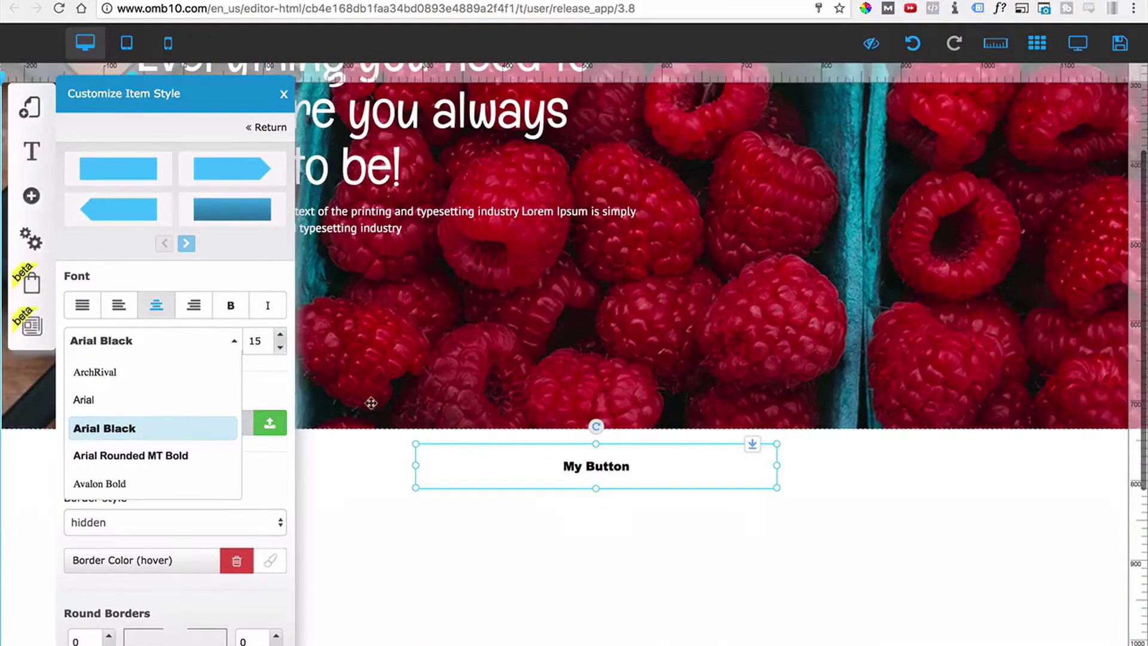
{"action": "left_click", "coordinate": [233, 341]}
- Increase the font size of the New Button style to 23
{"action": "left_click", "coordinate": [280, 336]}
{"action": "left_click", "coordinate": [280, 336]}
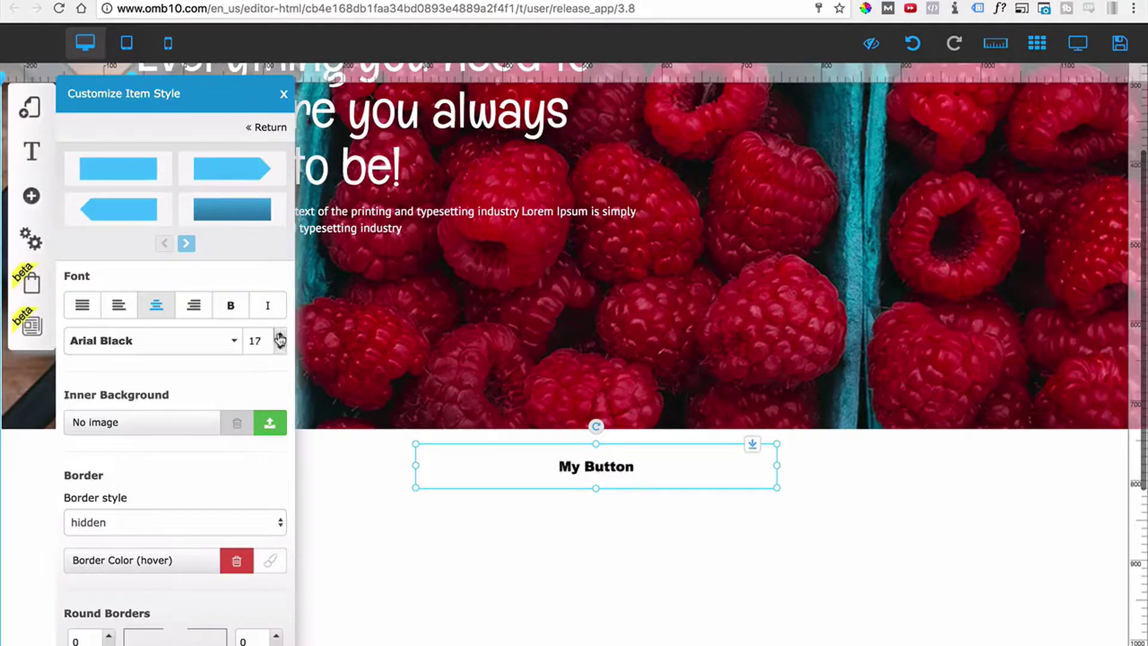
{"action": "left_click", "coordinate": [280, 336]}
{"action": "left_click", "coordinate": [280, 335]}
{"action": "left_click", "coordinate": [280, 336]}
{"action": "left_click", "coordinate": [280, 336]}
{"action": "left_click", "coordinate": [280, 336]}
{"action": "left_click", "coordinate": [279, 336]}
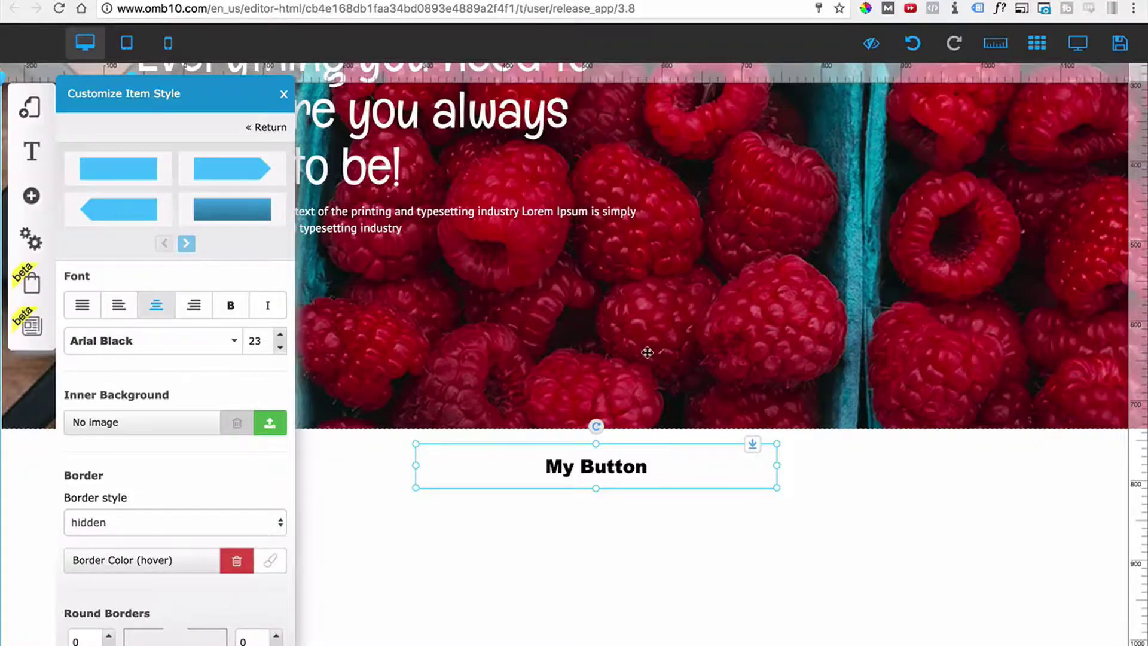
- Change the button's text to "GET A FREE QUOTE"
{"action": "right_click", "coordinate": [651, 466]}
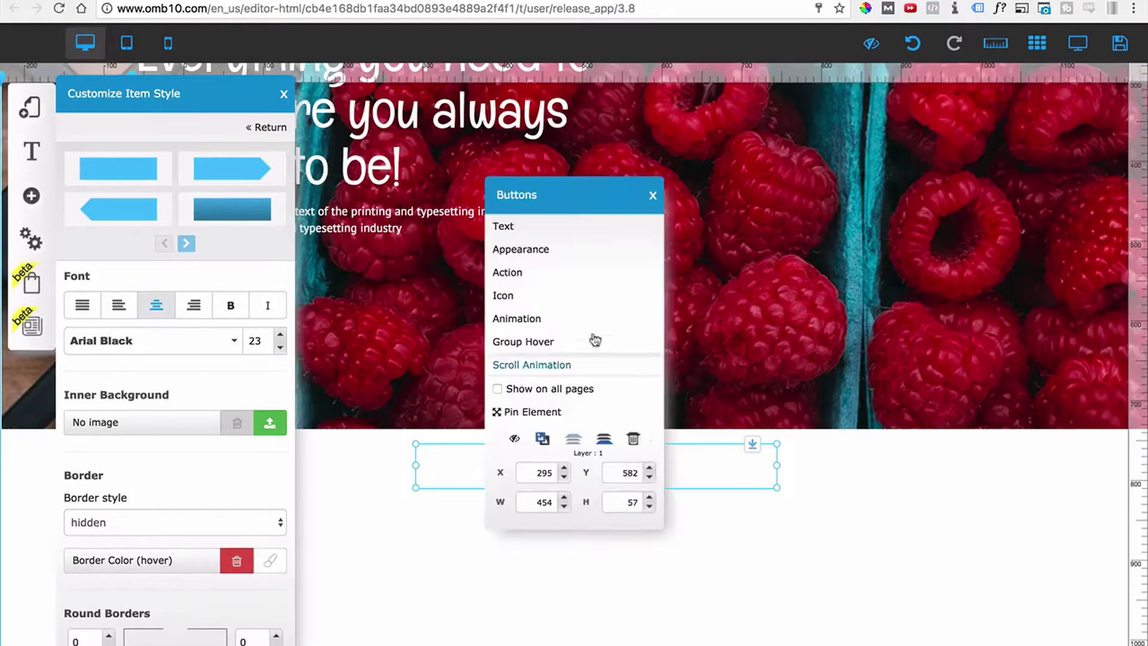
{"action": "left_click", "coordinate": [514, 226]}
{"action": "left_click_drag", "start_coordinate": [542, 361], "coordinate": [410, 350]}
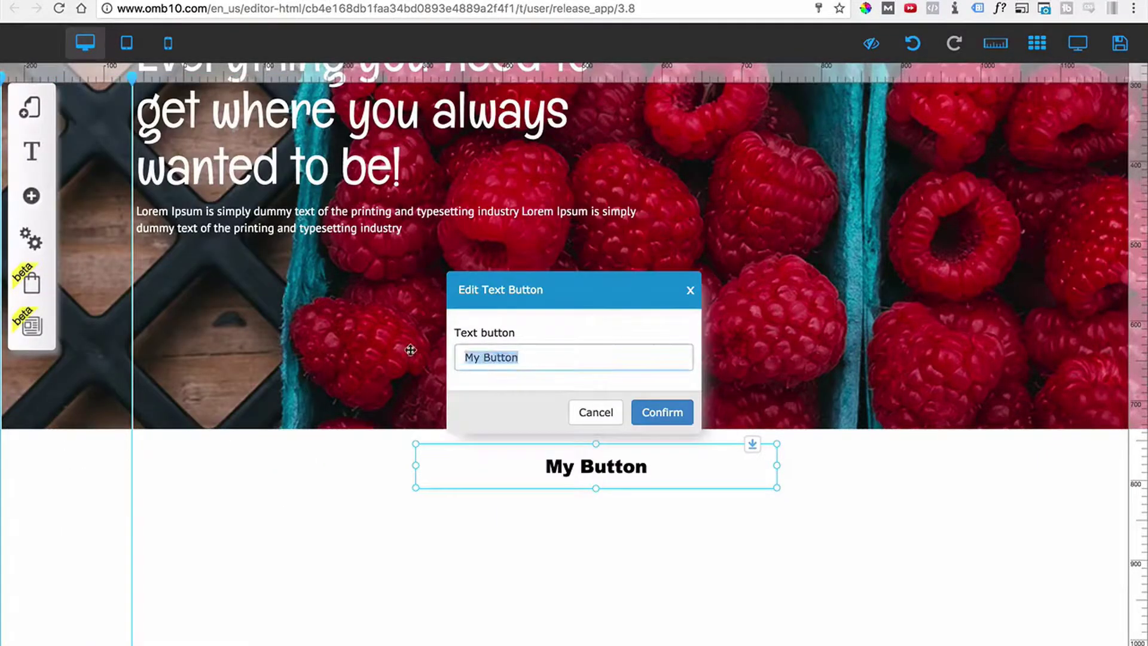
{"action": "type", "text": "GET A"}
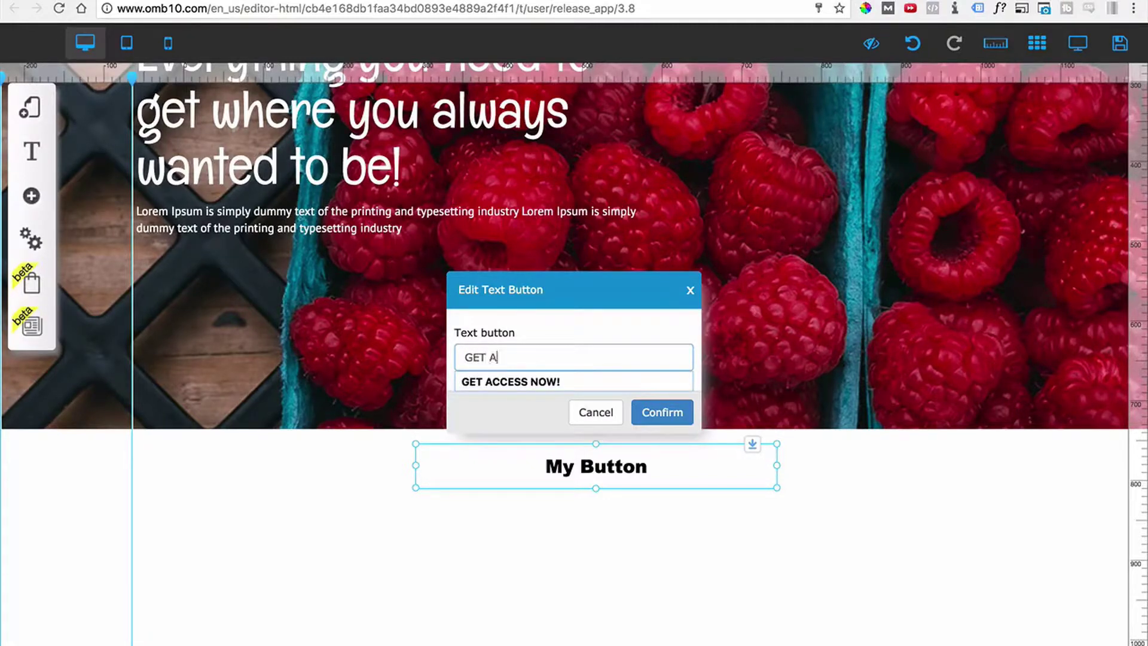
{"action": "type", "text": " FREE QUOTE"}
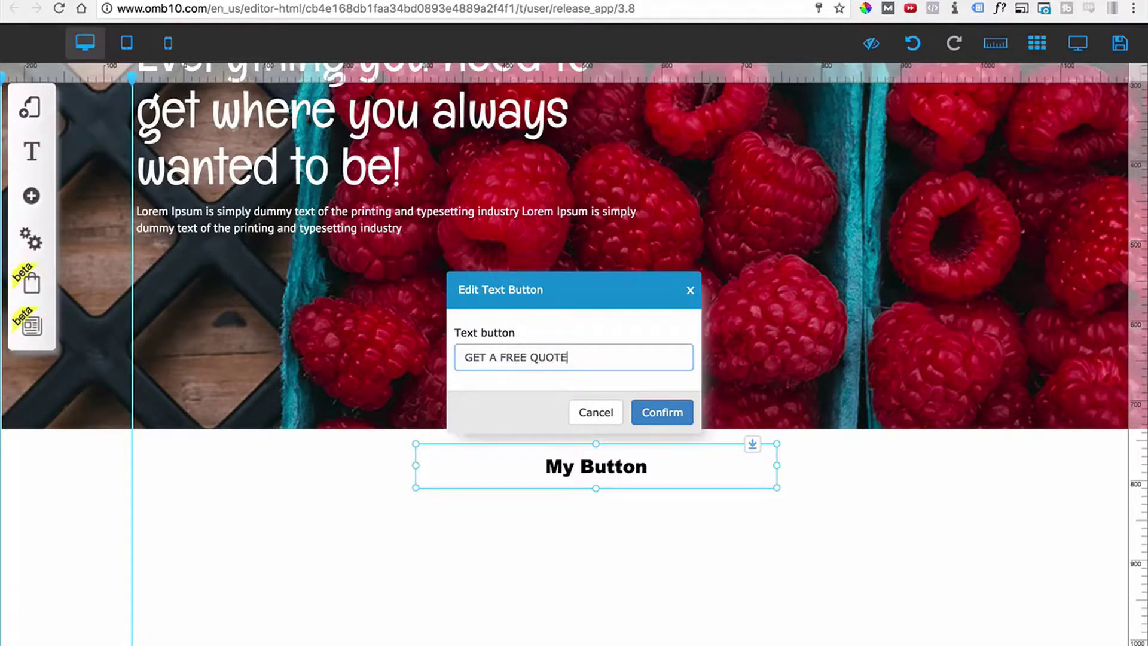
{"action": "left_click", "coordinate": [661, 410]}
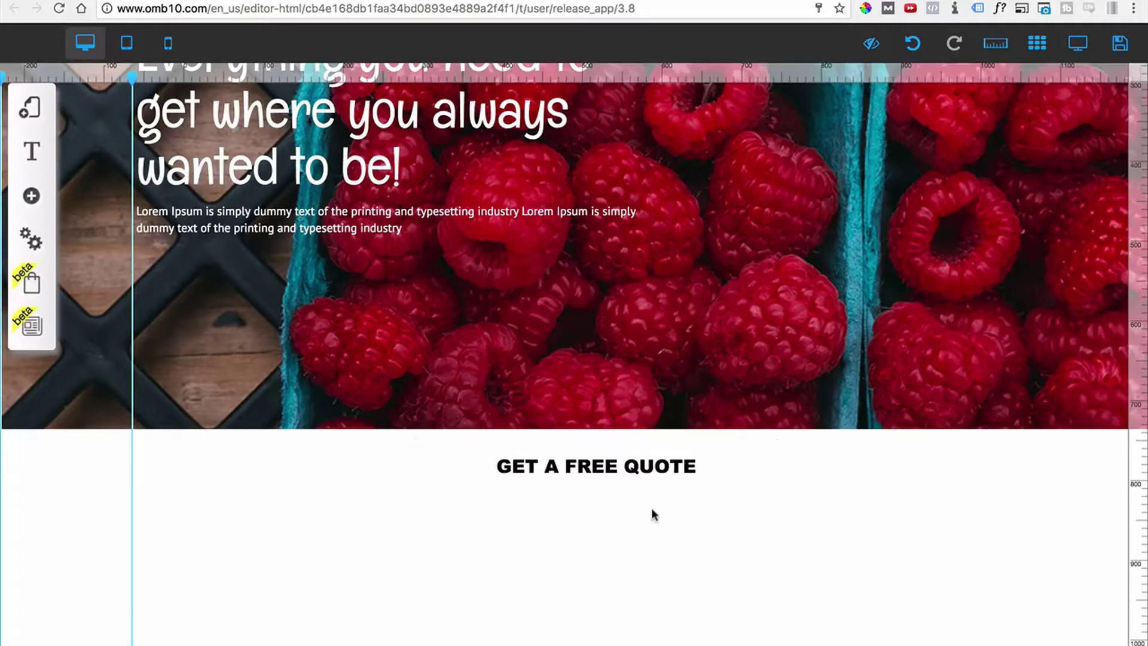
- Shift the quote button slightly to the right and reopen the New Button style for customization
{"action": "left_click", "coordinate": [625, 506]}
{"action": "left_click_drag", "start_coordinate": [662, 494], "coordinate": [720, 494]}
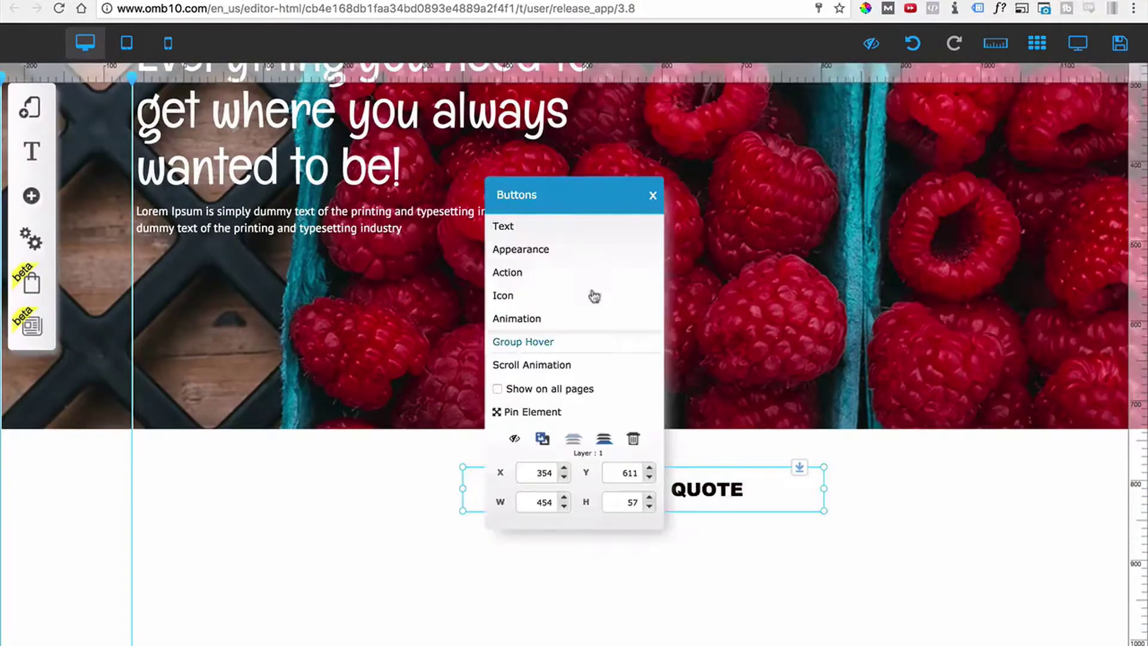
{"action": "left_click", "coordinate": [538, 256]}
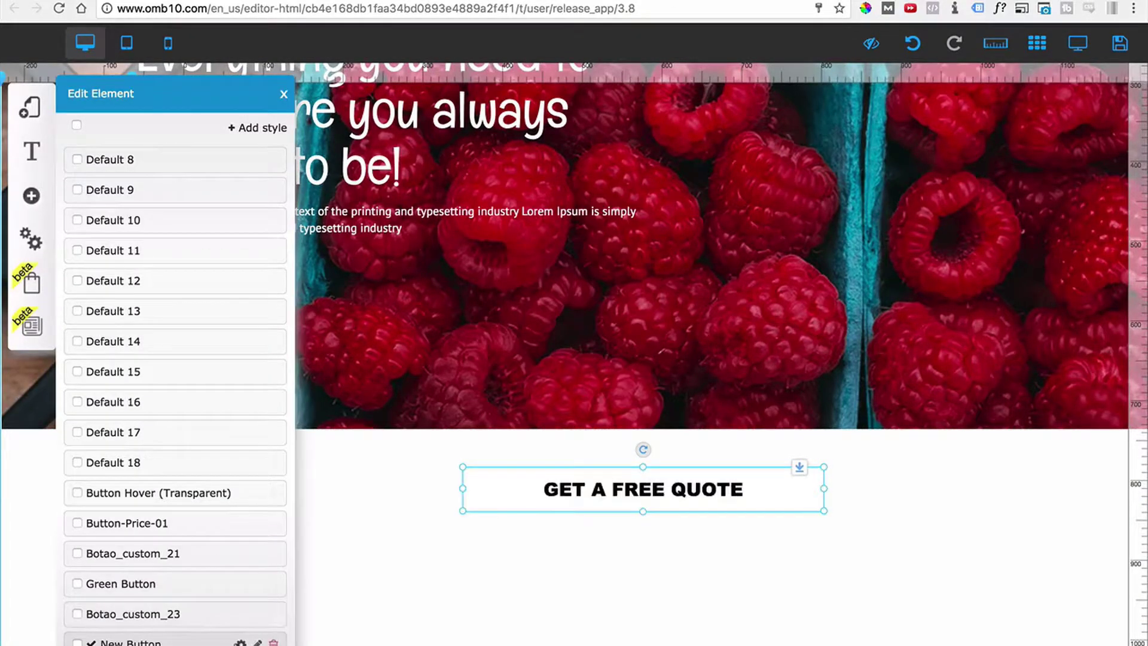
{"action": "scroll", "coordinate": [173, 571], "scroll_direction": "down", "scroll_amount": 1}
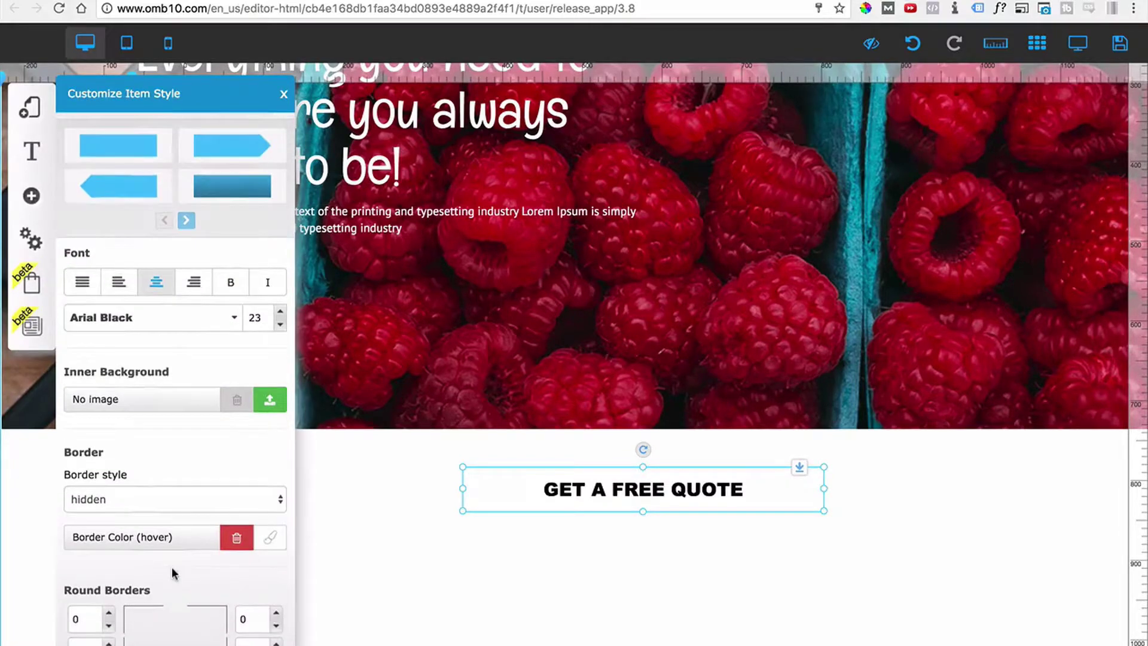
{"action": "mouse_move", "coordinate": [605, 501]}
{"action": "left_mouse_down"}
{"action": "mouse_move", "coordinate": [610, 484]}
{"action": "mouse_move", "coordinate": [608, 495]}
{"action": "left_mouse_up"}
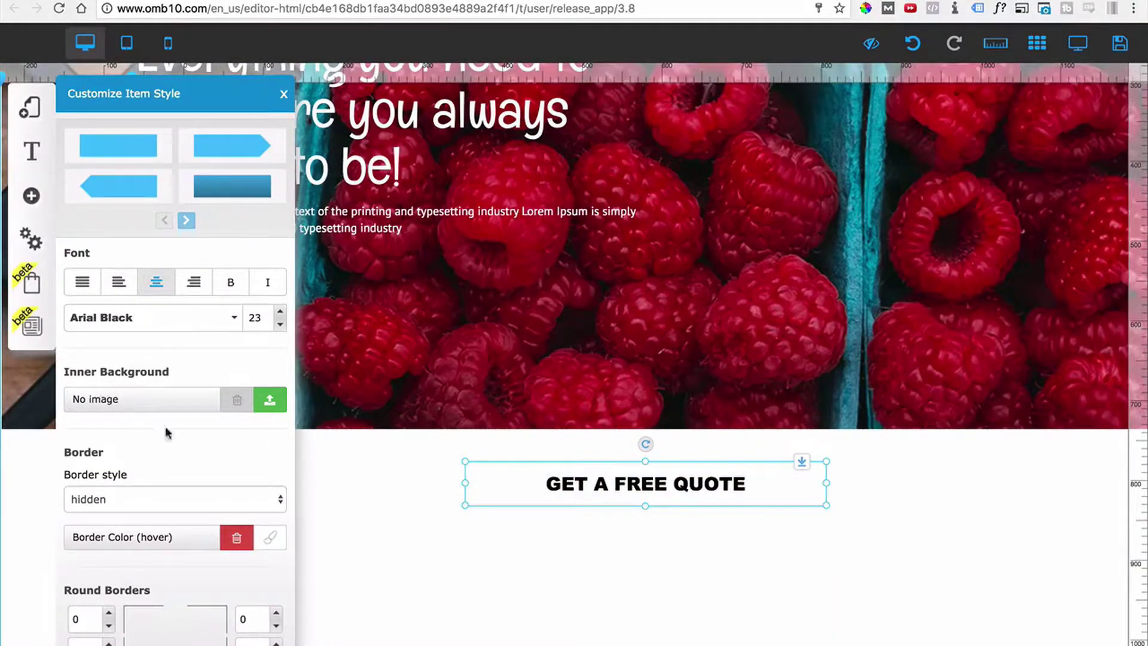
- Try the raspberry banner image 593831.png as the button's inner background
{"action": "left_click", "coordinate": [269, 403]}
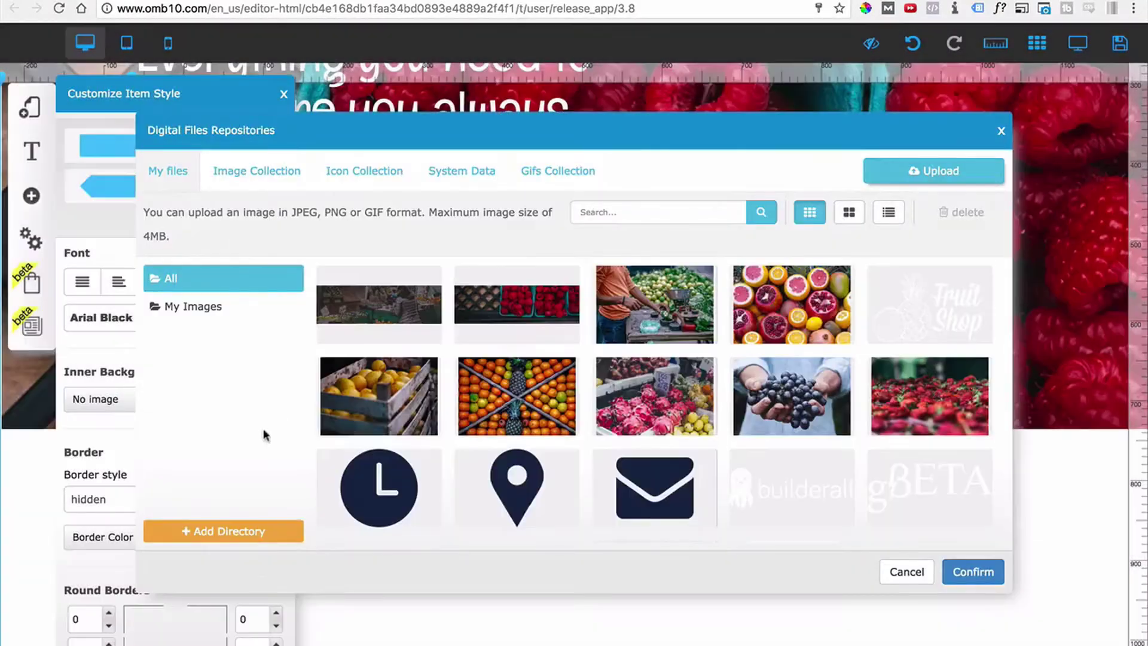
{"action": "left_click", "coordinate": [519, 317]}
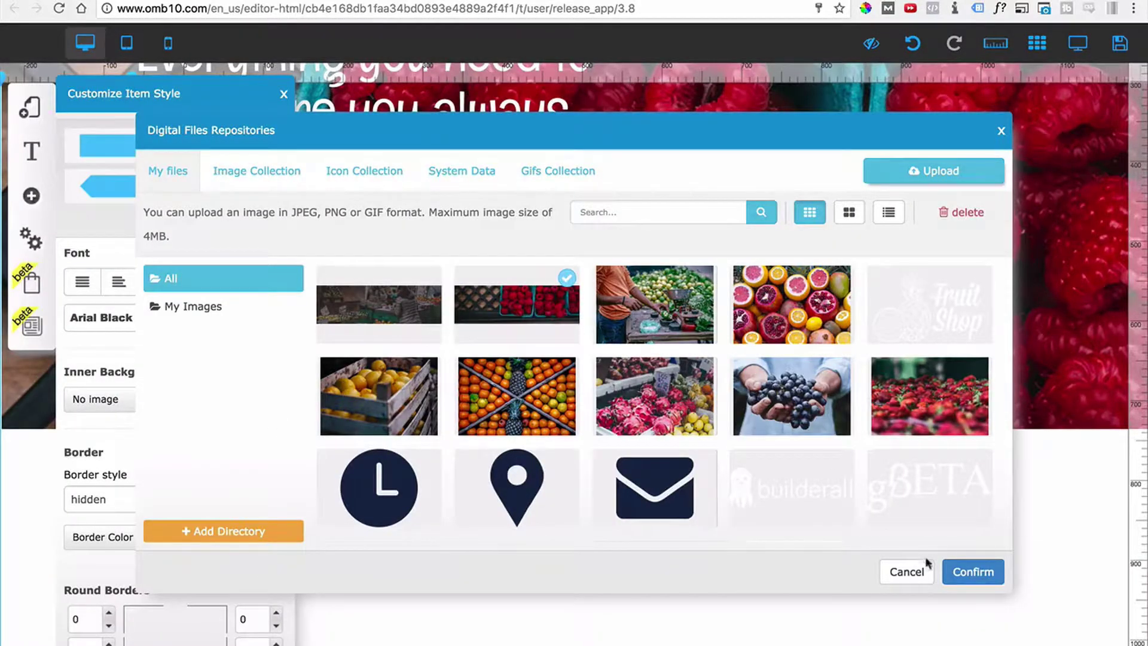
{"action": "left_click", "coordinate": [963, 574]}
- Enlarge the quote button slightly over the banner and bring it back to the white area below
{"action": "left_click_drag", "start_coordinate": [751, 504], "coordinate": [725, 382]}
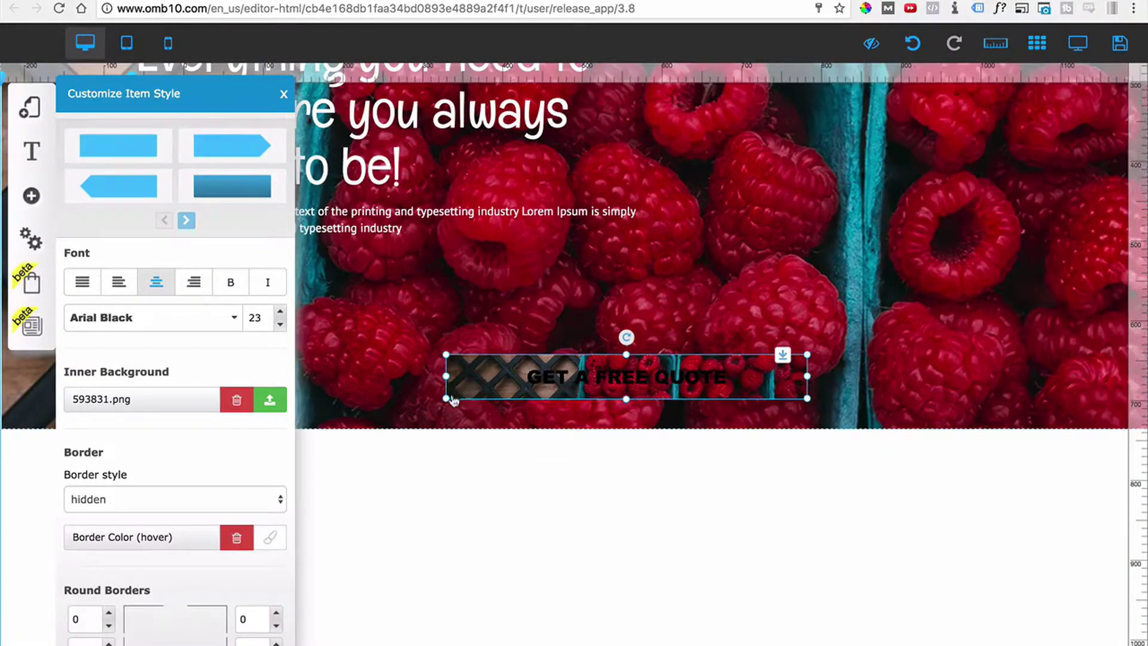
{"action": "left_click_drag", "start_coordinate": [439, 411], "coordinate": [410, 407]}
{"action": "left_click_drag", "start_coordinate": [529, 402], "coordinate": [618, 487]}
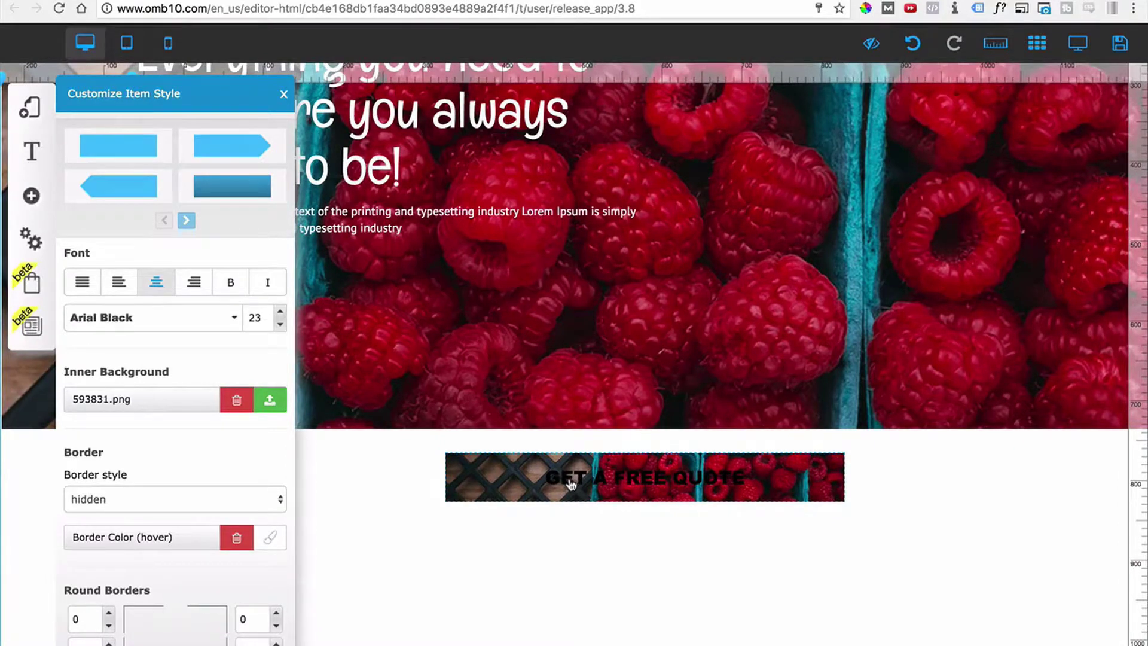
- Remove the button's inner background image and move the button farther right on the white area
{"action": "left_click", "coordinate": [569, 484]}
{"action": "left_click", "coordinate": [462, 482]}
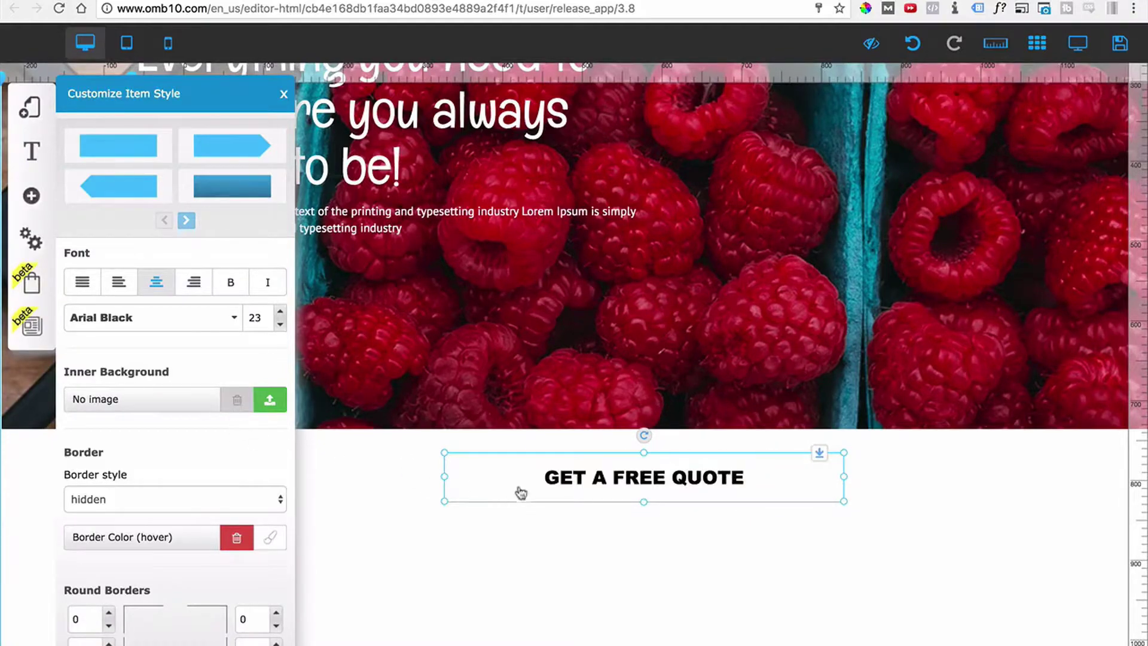
{"action": "mouse_move", "coordinate": [521, 492]}
{"action": "left_mouse_down"}
{"action": "mouse_move", "coordinate": [643, 486]}
{"action": "mouse_move", "coordinate": [529, 501]}
{"action": "left_mouse_up"}
{"action": "scroll", "coordinate": [115, 461], "scroll_direction": "down", "scroll_amount": 1}
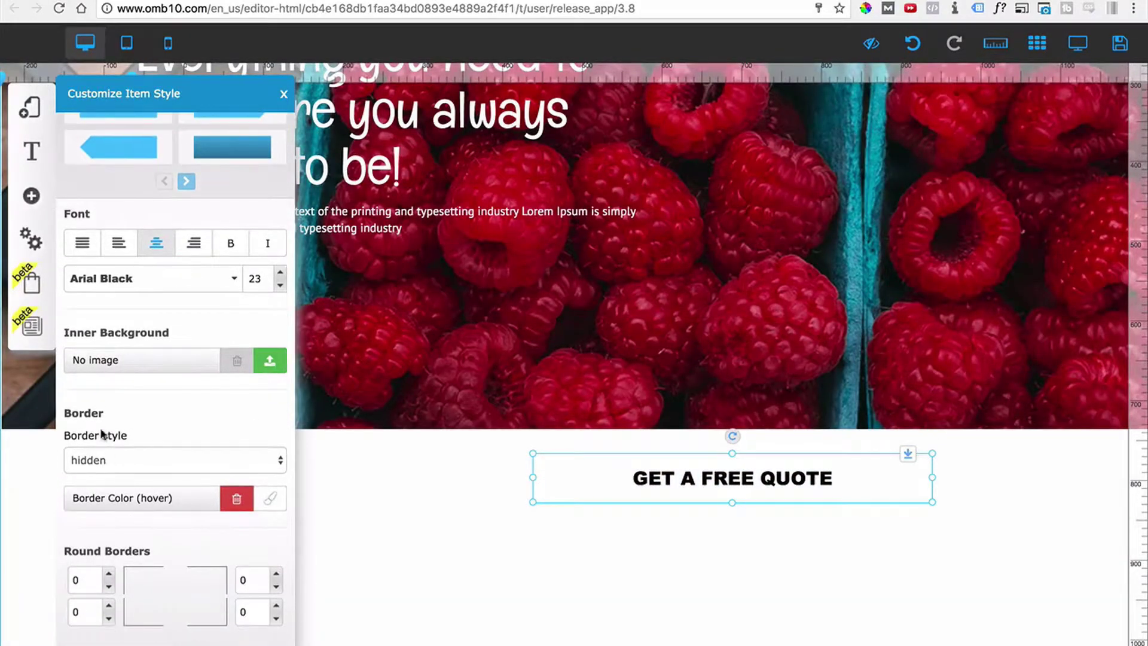
- Give the GET A FREE QUOTE button a solid border with a size of 3px
{"action": "left_click", "coordinate": [107, 459]}
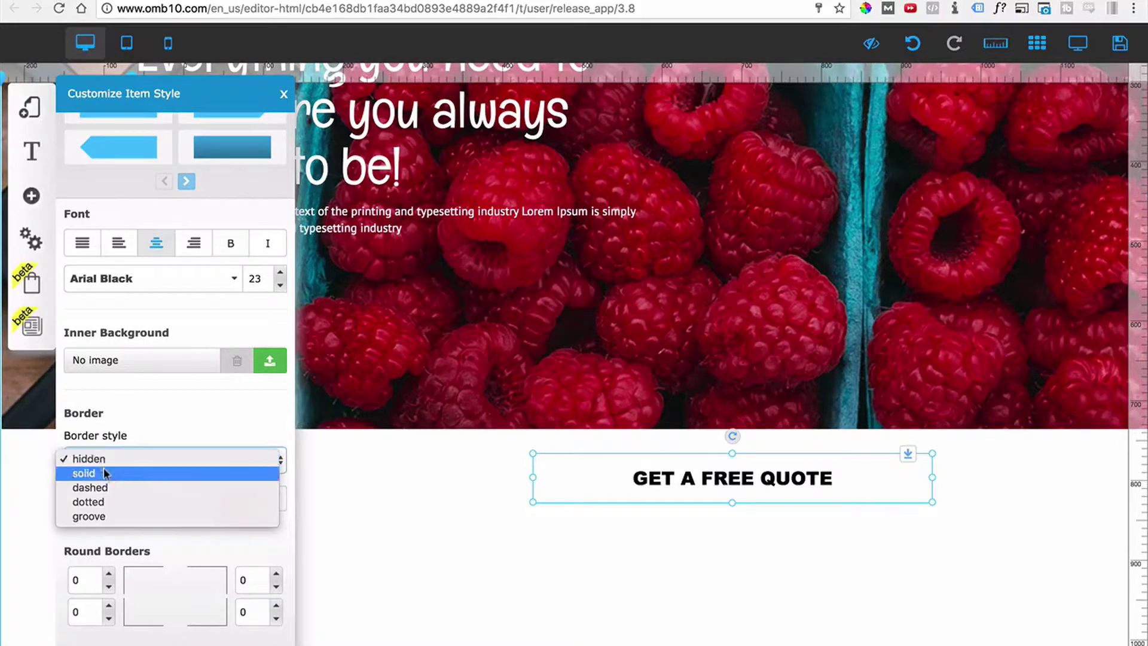
{"action": "left_click", "coordinate": [103, 473]}
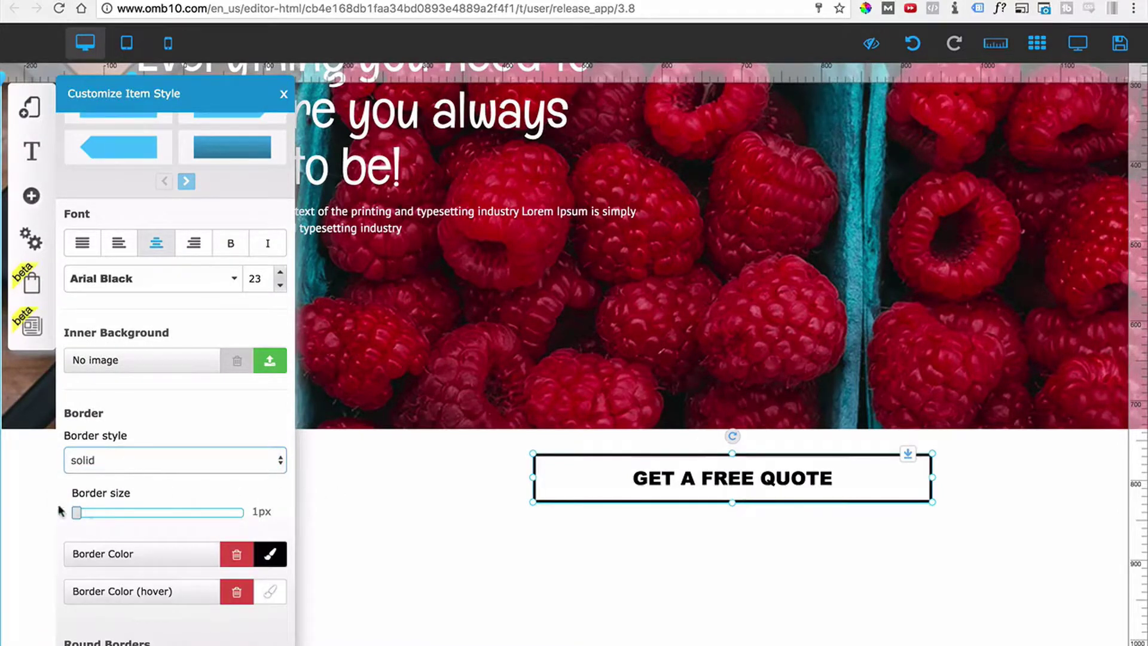
{"action": "mouse_move", "coordinate": [77, 515]}
{"action": "left_mouse_down"}
{"action": "mouse_move", "coordinate": [111, 514]}
{"action": "mouse_move", "coordinate": [72, 520]}
{"action": "mouse_move", "coordinate": [89, 520]}
{"action": "left_mouse_up"}
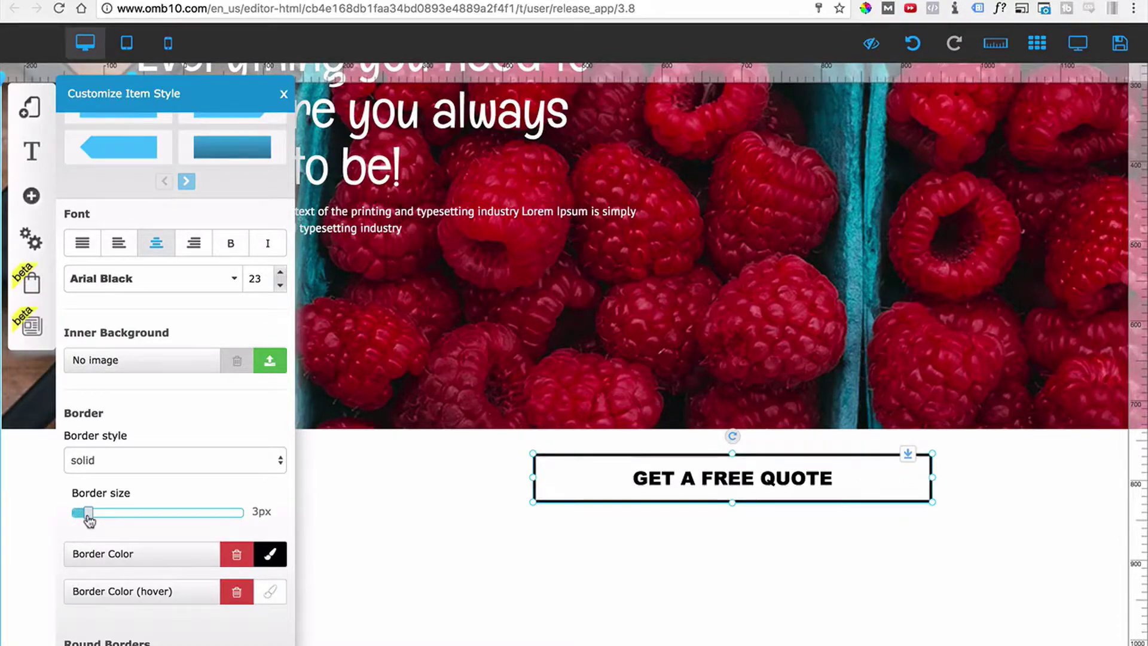
- Try golden yellow for the quote button's border color and settle on medium green
{"action": "scroll", "coordinate": [88, 521], "scroll_direction": "down", "scroll_amount": 1}
{"action": "left_click", "coordinate": [275, 510]}
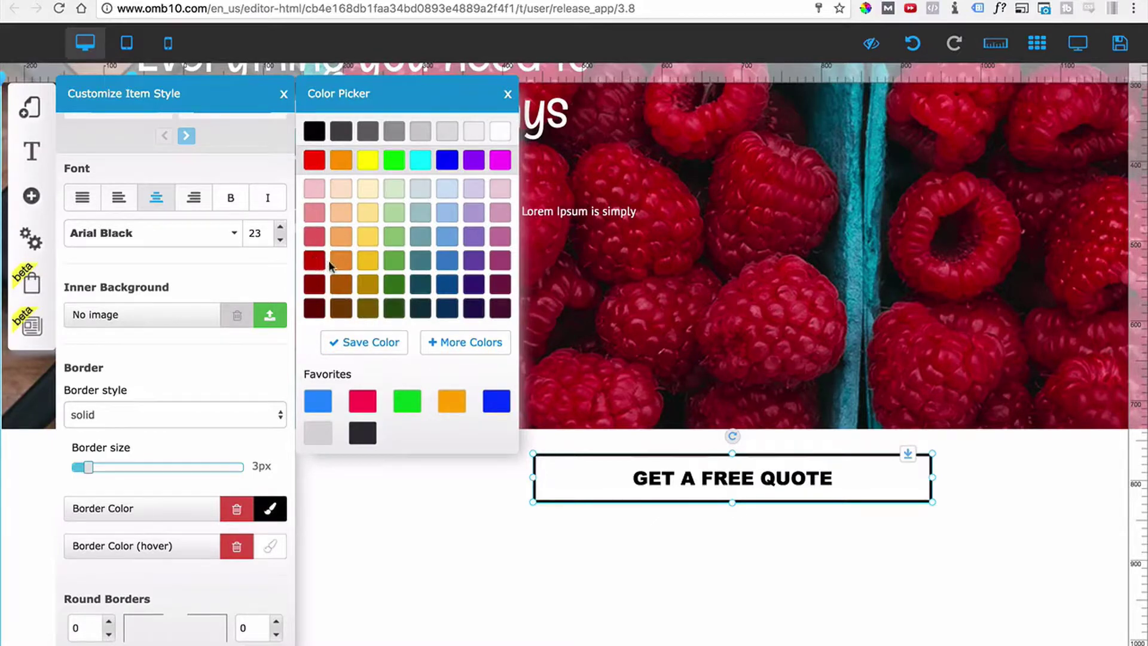
{"action": "left_click", "coordinate": [395, 269]}
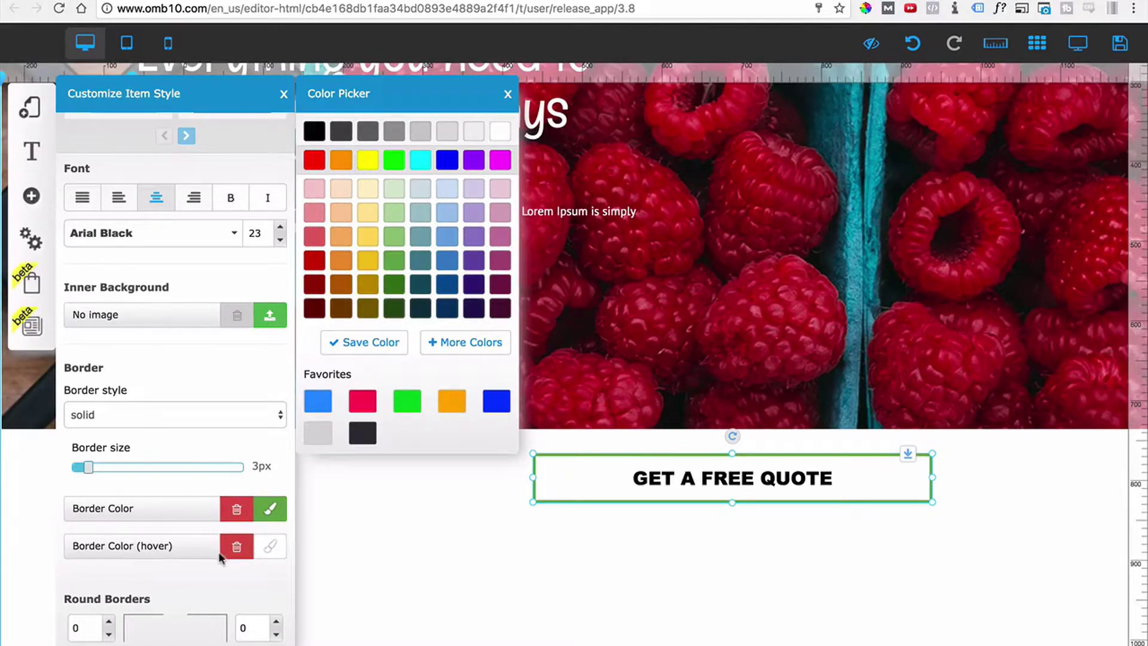
{"action": "left_click", "coordinate": [369, 262]}
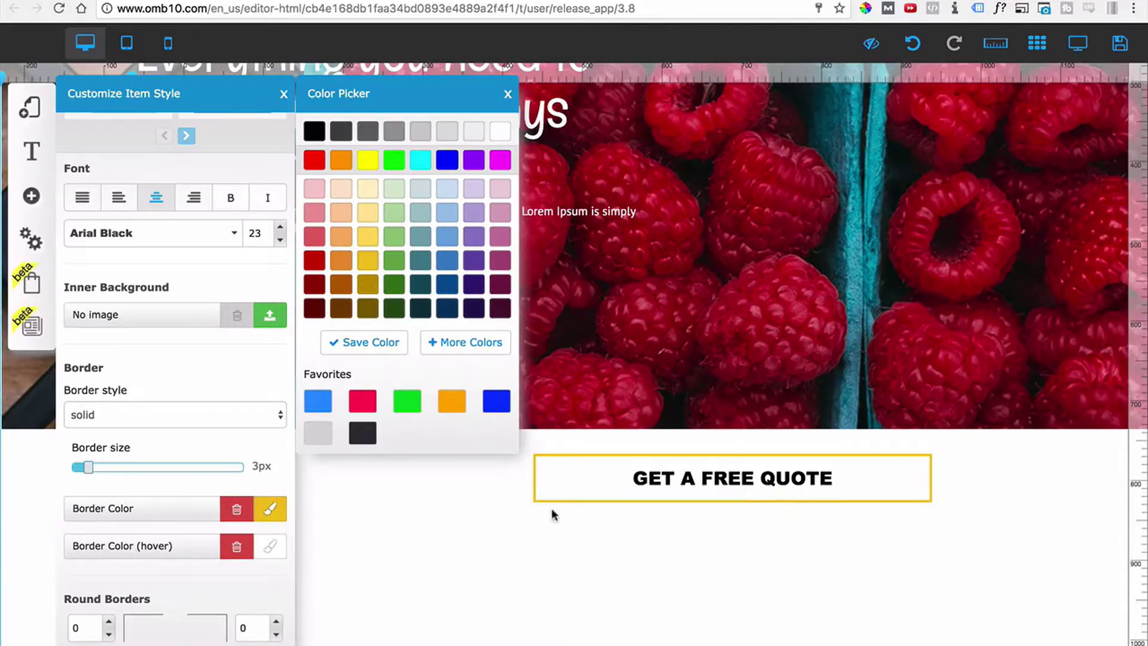
{"action": "left_click", "coordinate": [395, 287]}
{"action": "left_click", "coordinate": [399, 269]}
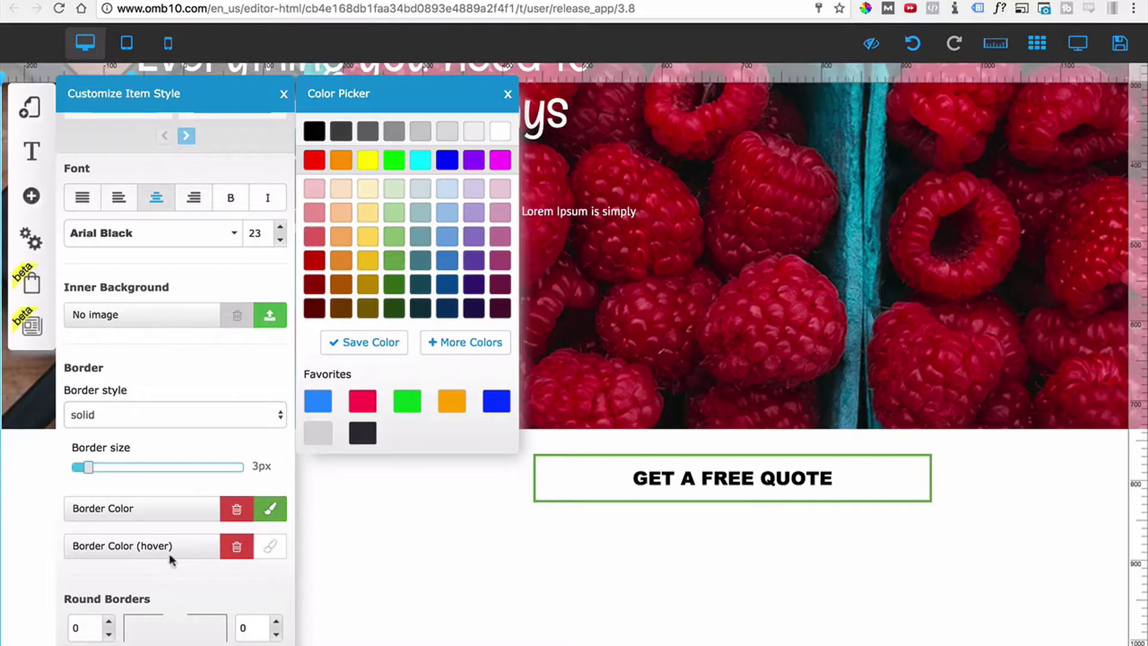
- Set the quote button's hover border color to golden yellow and its border style to hidden
{"action": "left_click", "coordinate": [363, 266]}
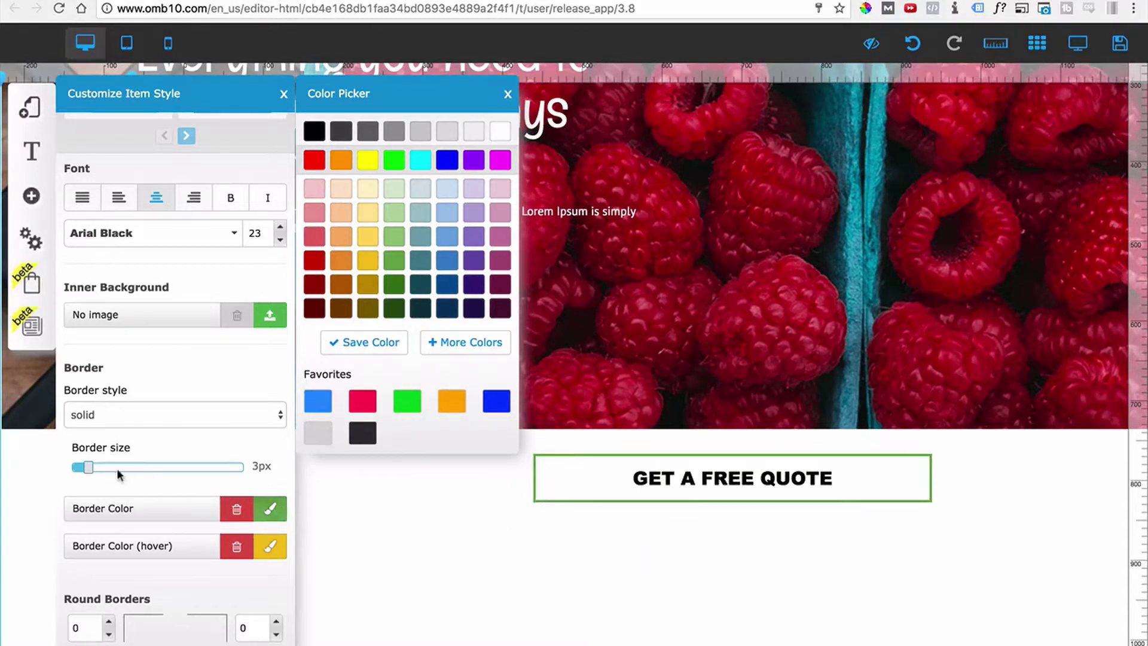
{"action": "left_click", "coordinate": [119, 417]}
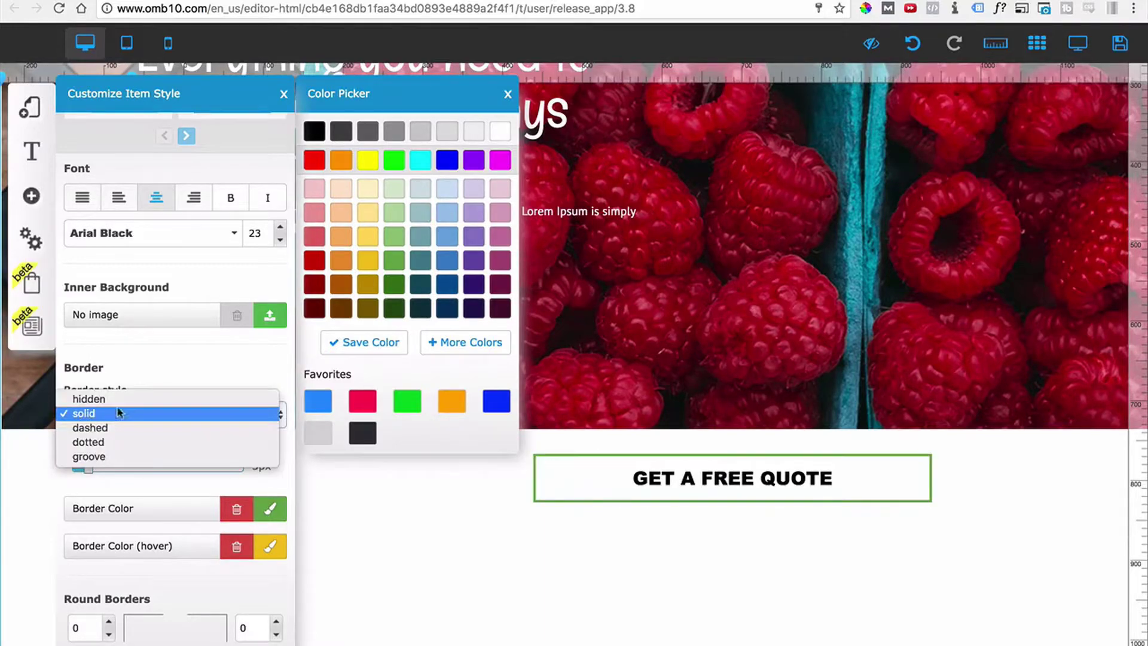
{"action": "left_click", "coordinate": [120, 399]}
- Move the quote button slightly down and to the left on the white area below the banner
{"action": "left_click_drag", "start_coordinate": [659, 487], "coordinate": [648, 513]}
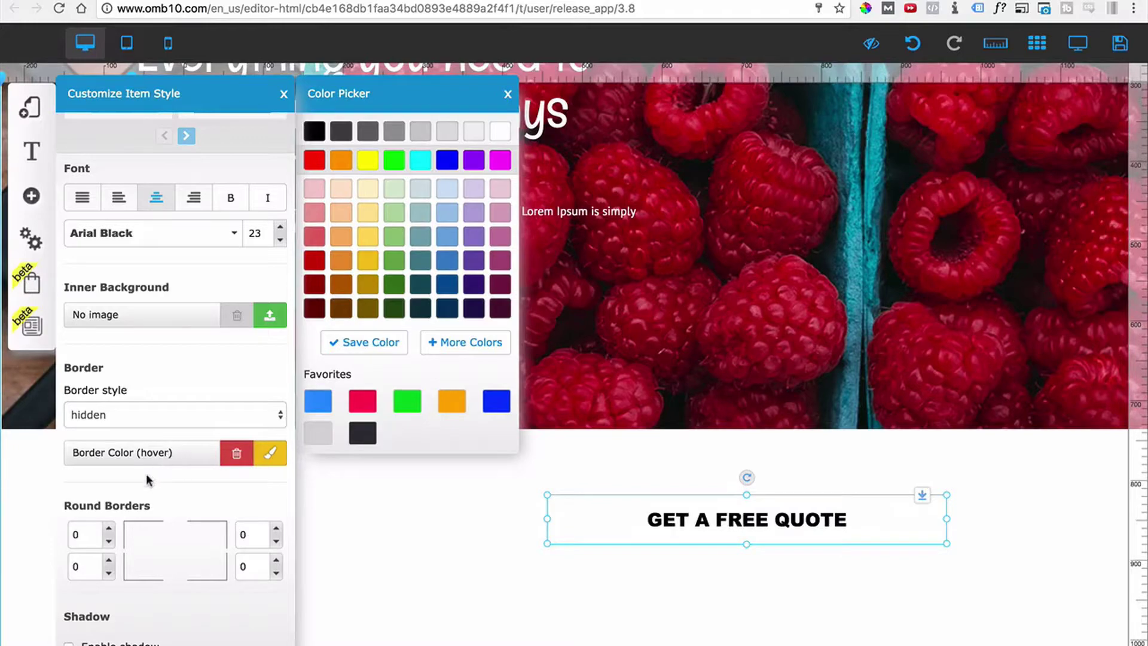
{"action": "scroll", "coordinate": [168, 514], "scroll_direction": "down", "scroll_amount": 2}
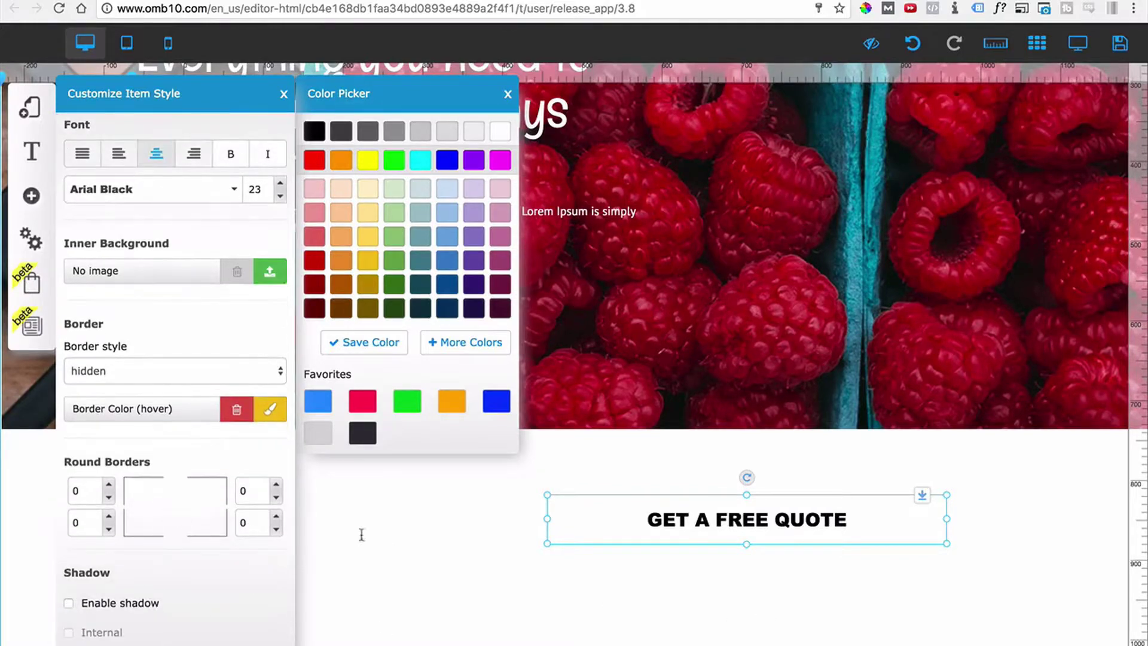
{"action": "left_click_drag", "start_coordinate": [595, 523], "coordinate": [558, 513]}
- Set the quote button's background color to medium green and its hover background to a darker green
{"action": "scroll", "coordinate": [146, 560], "scroll_direction": "down", "scroll_amount": 10}
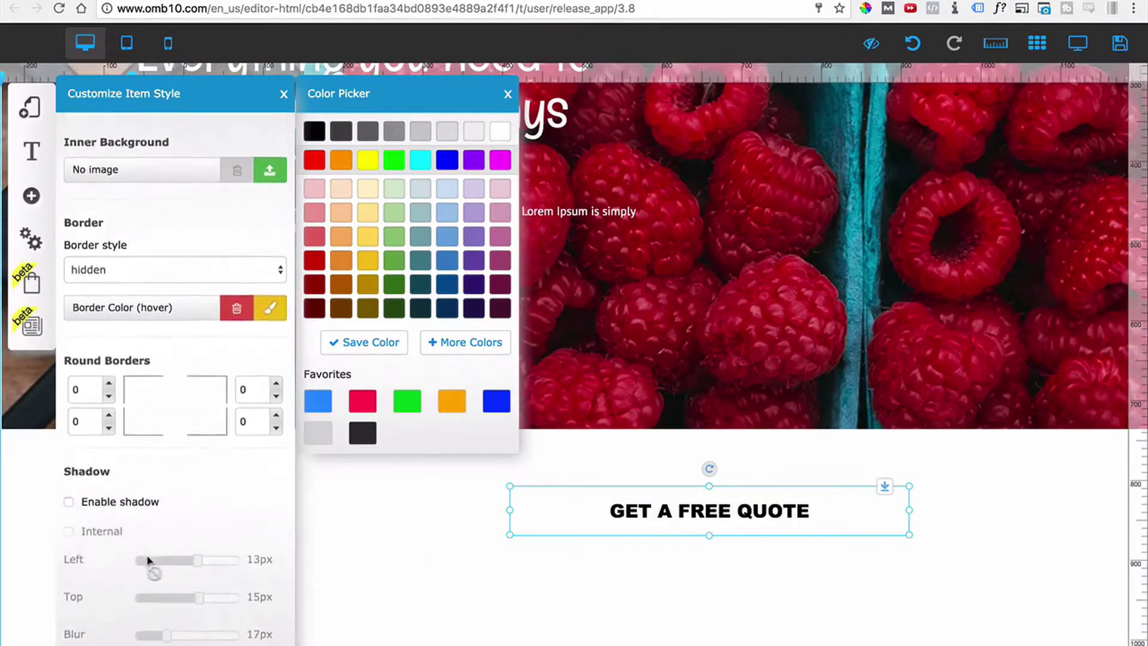
{"action": "scroll", "coordinate": [174, 568], "scroll_direction": "down", "scroll_amount": 2}
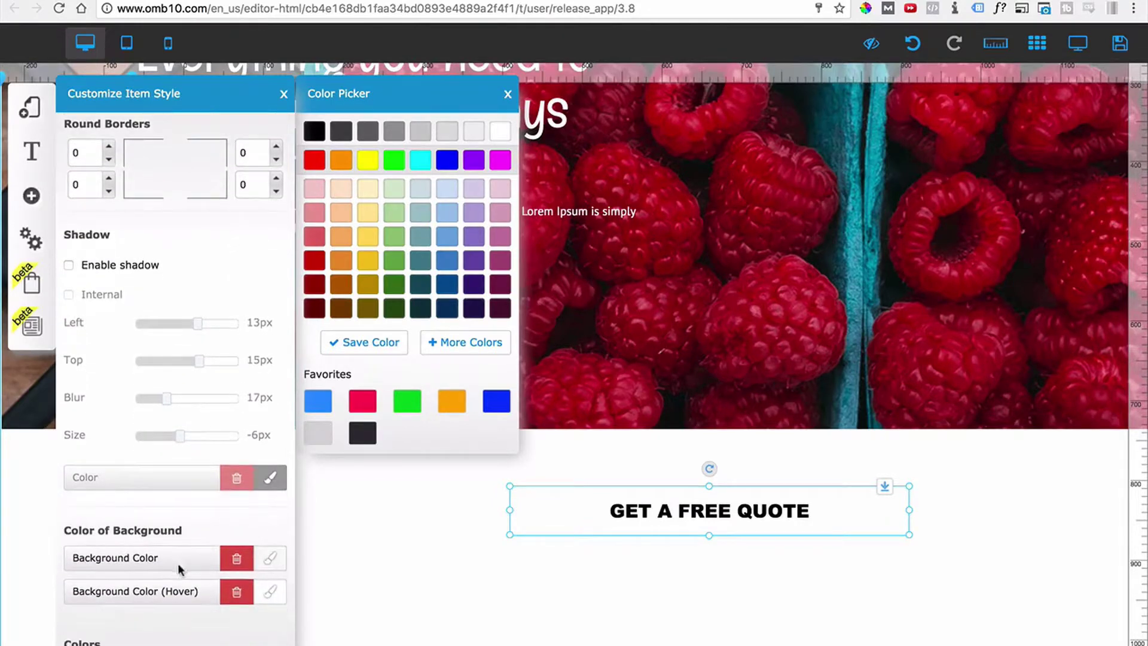
{"action": "scroll", "coordinate": [169, 571], "scroll_direction": "up", "scroll_amount": 5}
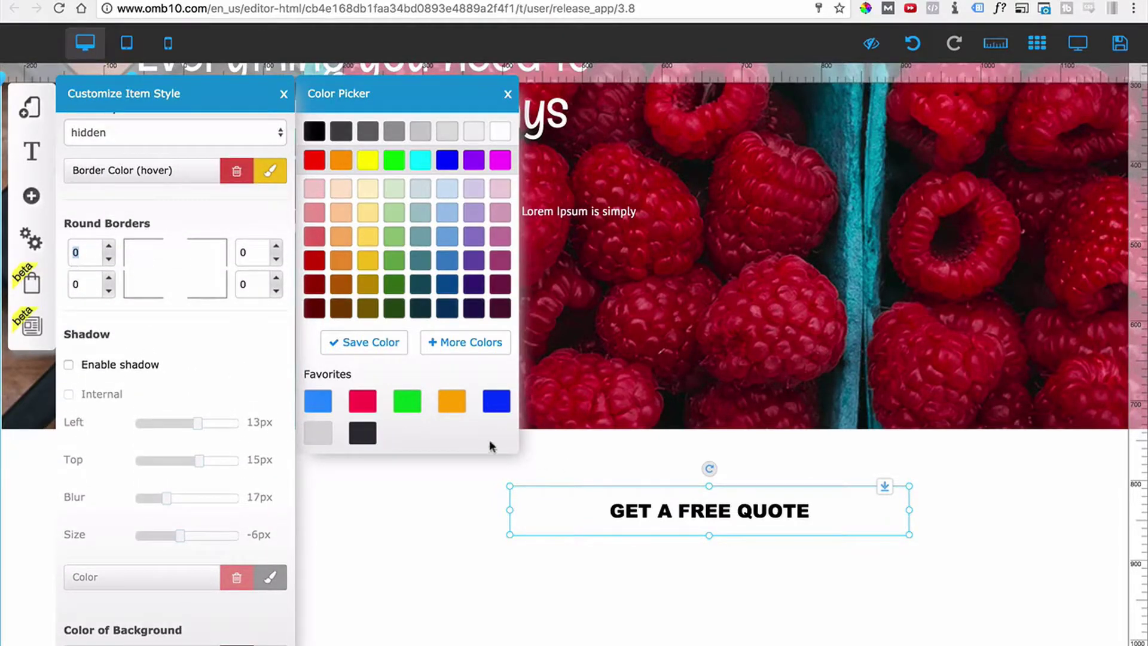
{"action": "scroll", "coordinate": [128, 515], "scroll_direction": "down", "scroll_amount": 6}
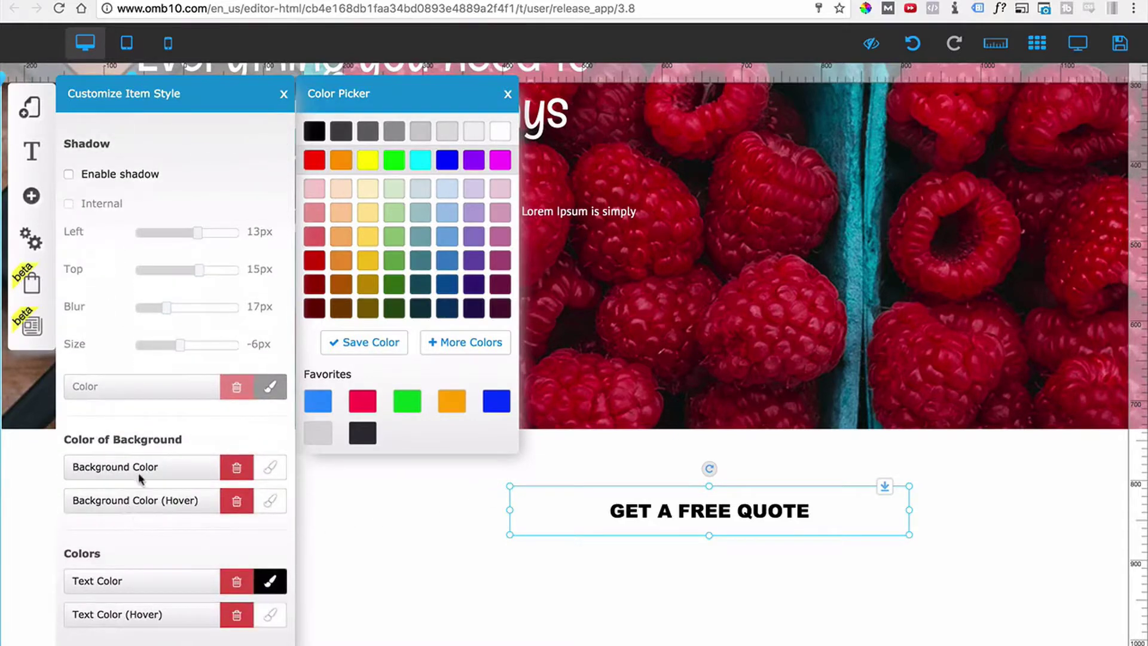
{"action": "scroll", "coordinate": [86, 443], "scroll_direction": "down", "scroll_amount": 1}
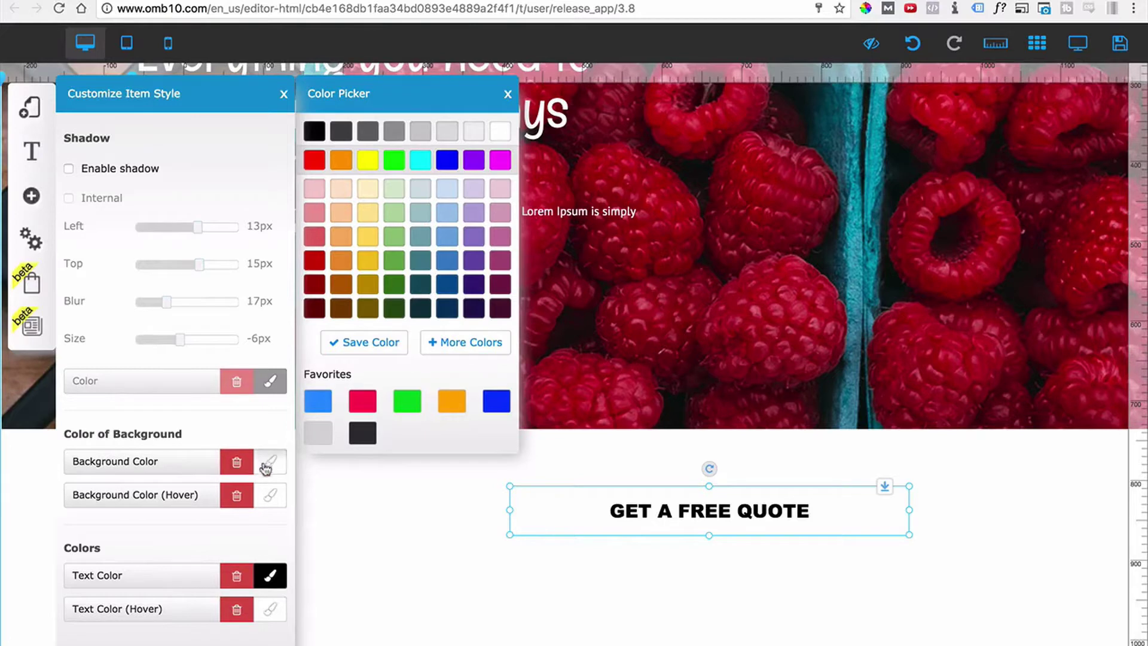
{"action": "left_click", "coordinate": [395, 261]}
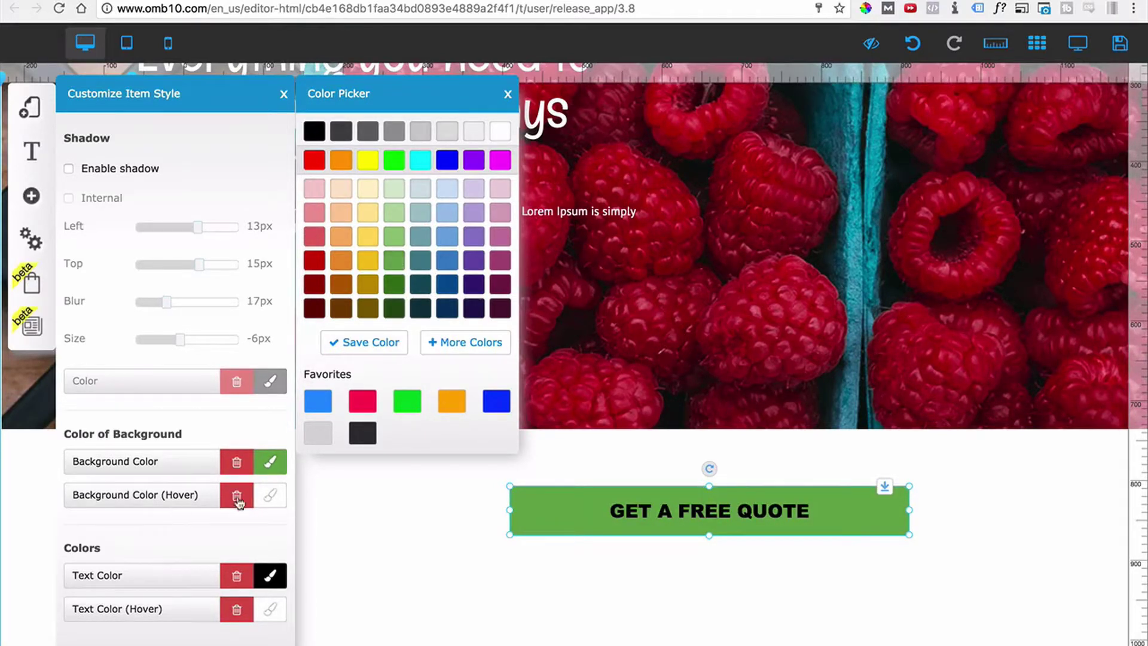
{"action": "left_click", "coordinate": [269, 496]}
{"action": "left_click", "coordinate": [395, 285]}
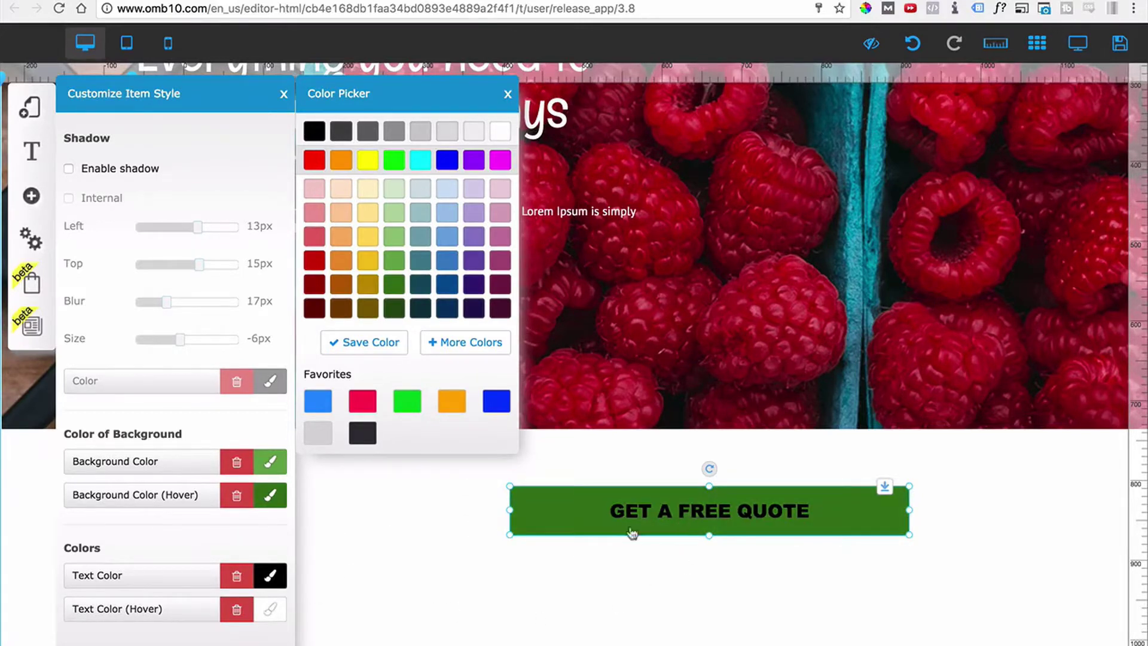
- Set the quote button's text color to white and its hover text color to light green
{"action": "left_click", "coordinate": [273, 580]}
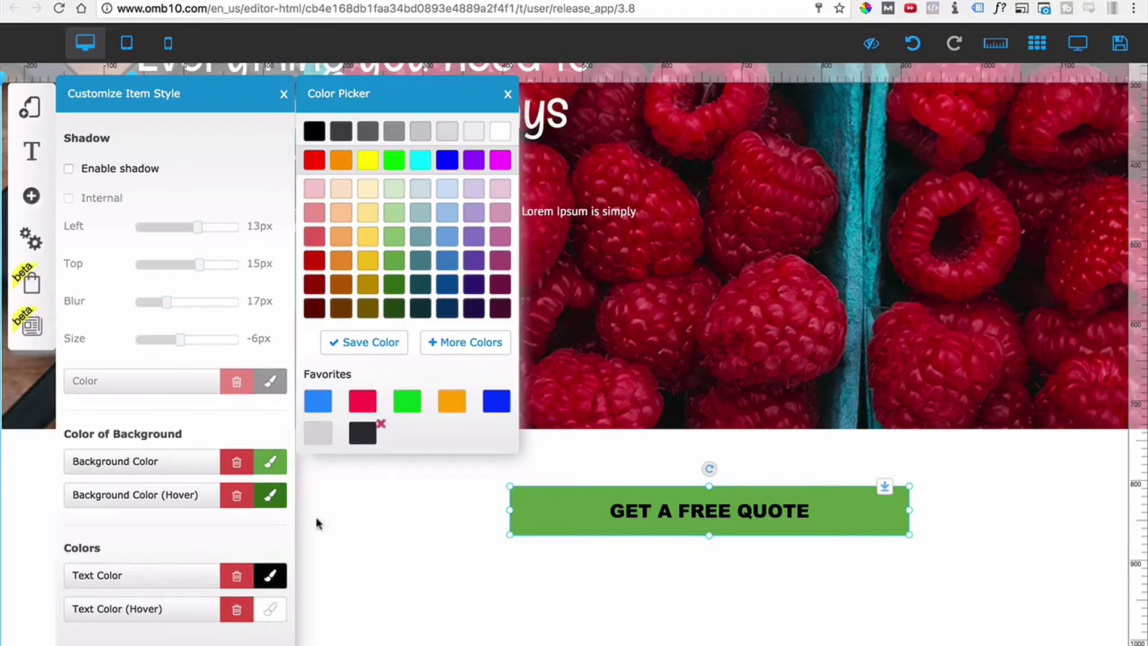
{"action": "left_click", "coordinate": [496, 136]}
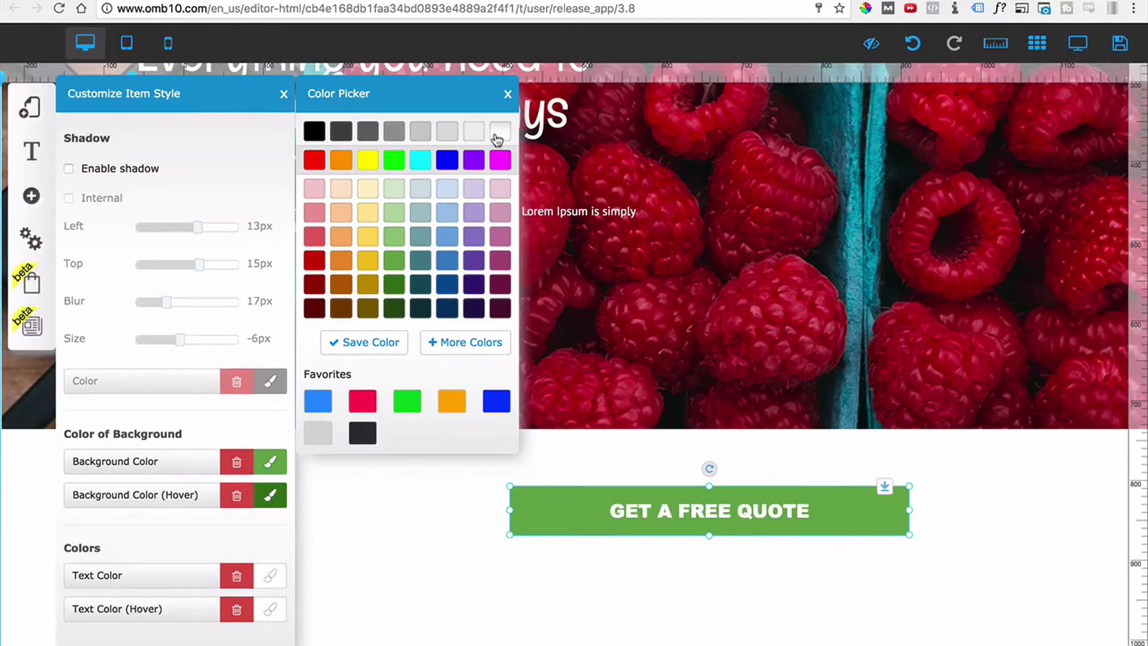
{"action": "left_click", "coordinate": [264, 610]}
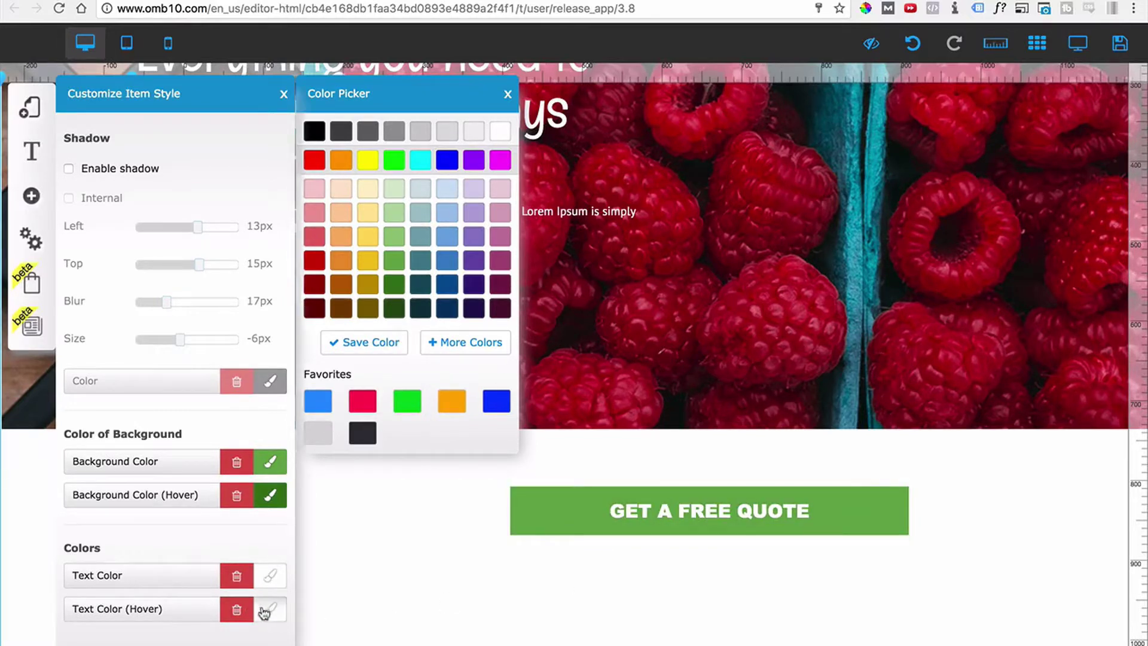
{"action": "left_click", "coordinate": [394, 214]}
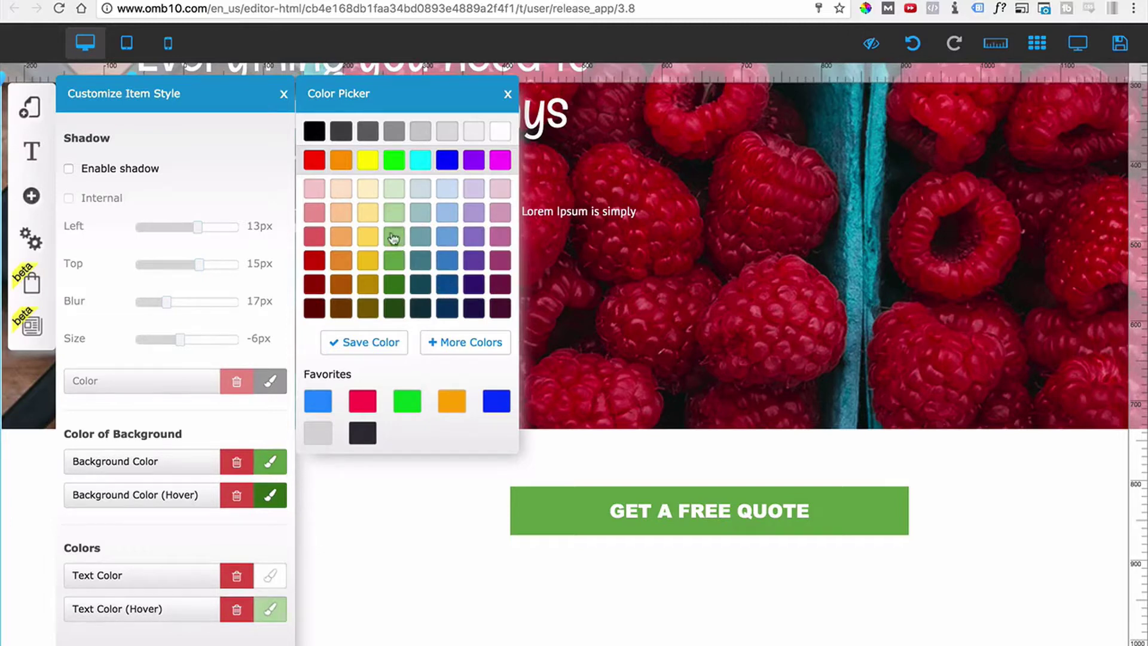
{"action": "left_click", "coordinate": [394, 236]}
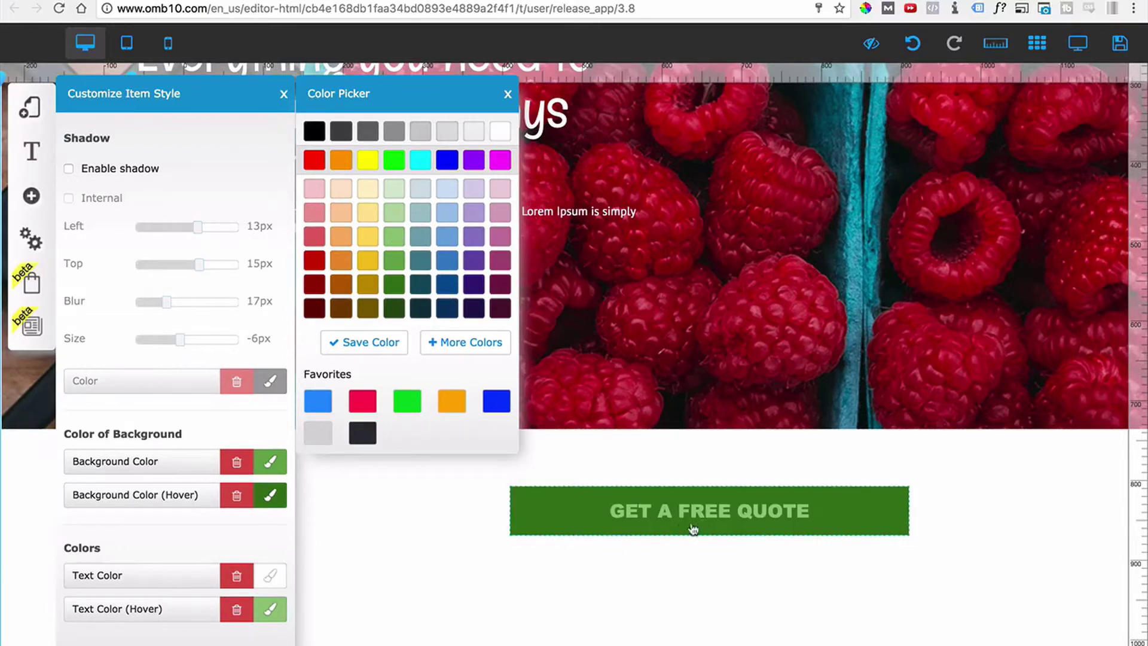
- Round all four corners of the quote button with a value of 100 each
{"action": "scroll", "coordinate": [205, 455], "scroll_direction": "up", "scroll_amount": 5}
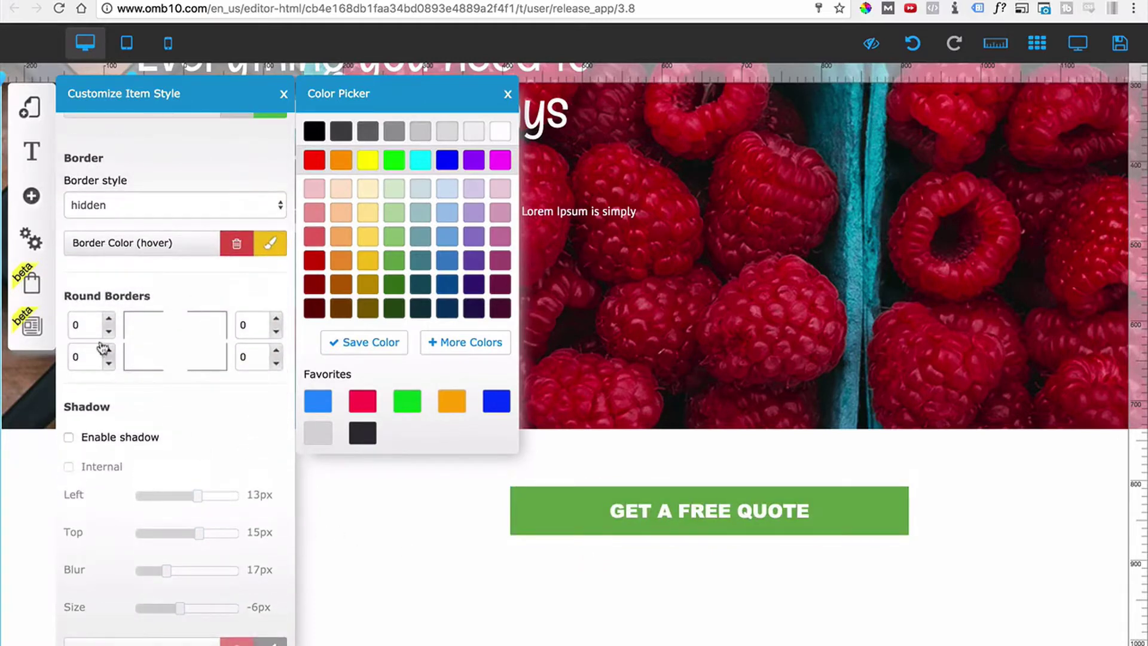
{"action": "left_click_drag", "start_coordinate": [89, 324], "coordinate": [54, 326]}
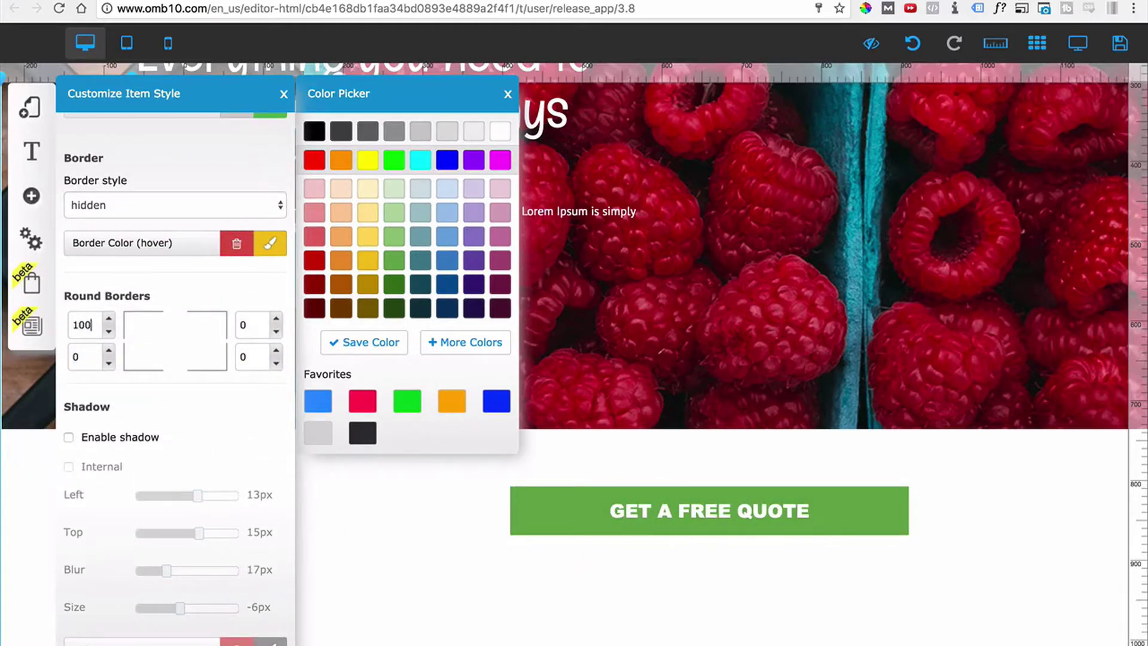
{"action": "key", "text": "Tab"}
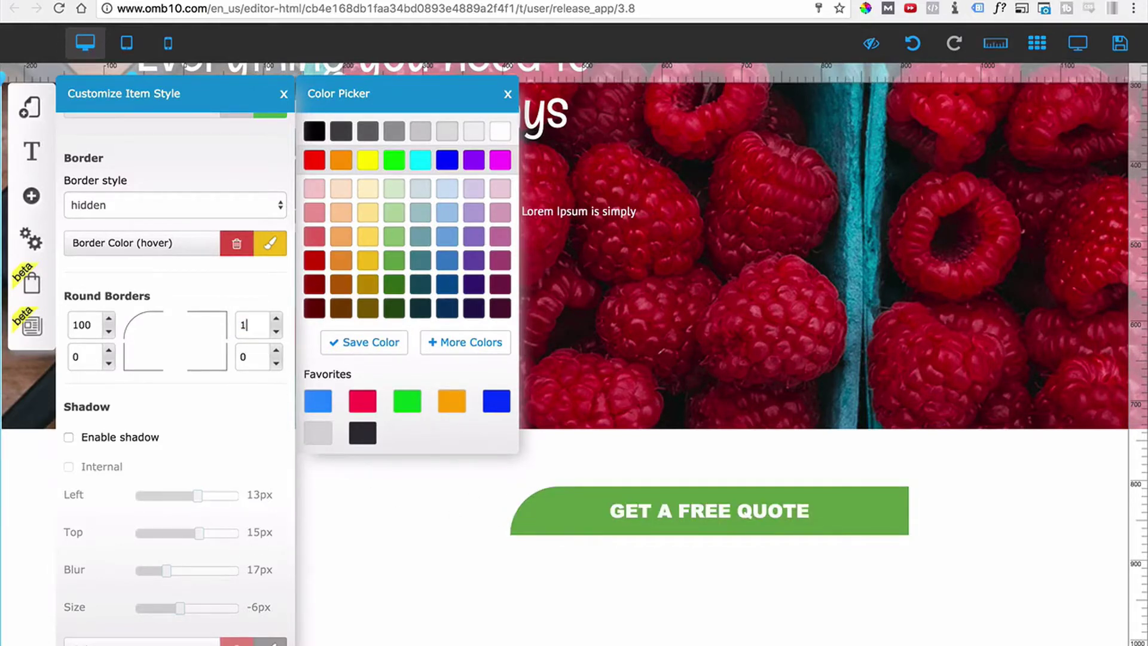
{"action": "type", "text": "100"}
{"action": "key", "text": "Tab"}
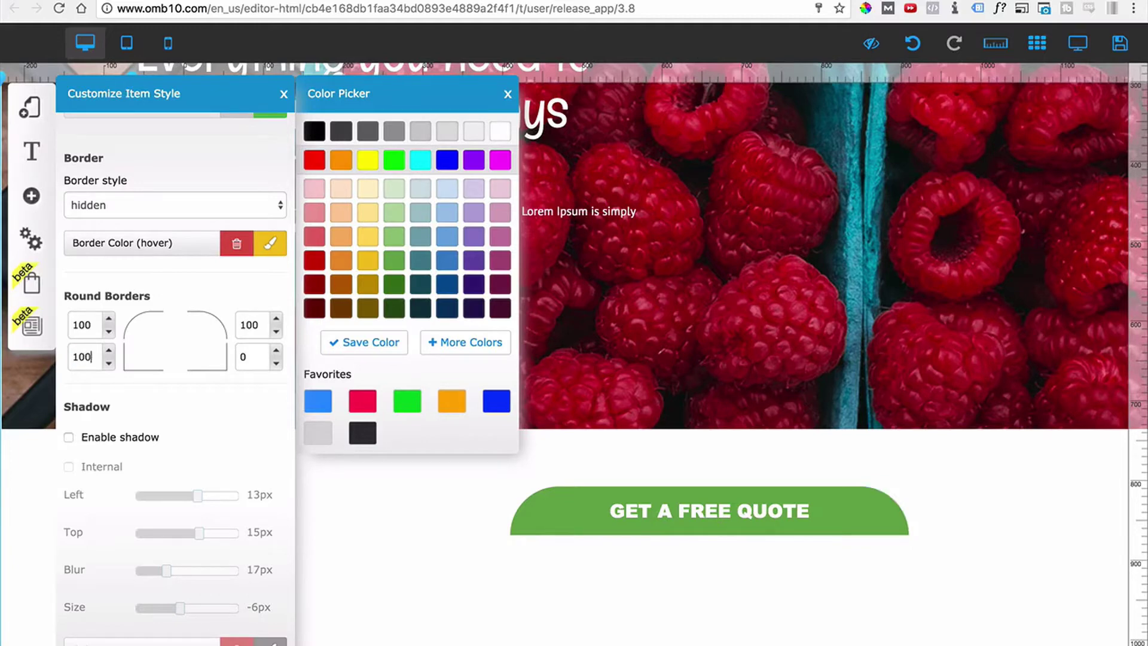
{"action": "type", "text": "100"}
{"action": "key", "text": "Tab"}
{"action": "type", "text": "100"}
{"action": "key", "text": "Tab"}
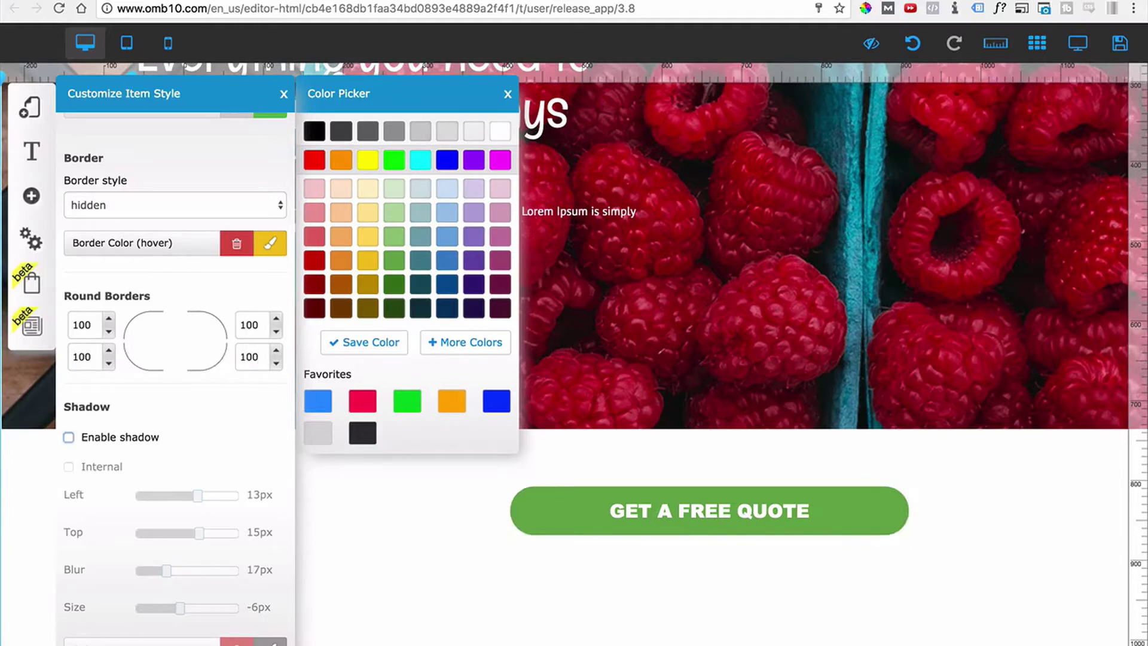
- Close the style settings and place the quote button on the raspberry banner, left-aligned beneath the paragraph
{"action": "left_click", "coordinate": [282, 96]}
{"action": "left_click_drag", "start_coordinate": [649, 526], "coordinate": [273, 308]}
{"action": "scroll", "coordinate": [500, 593], "scroll_direction": "up", "scroll_amount": 5}
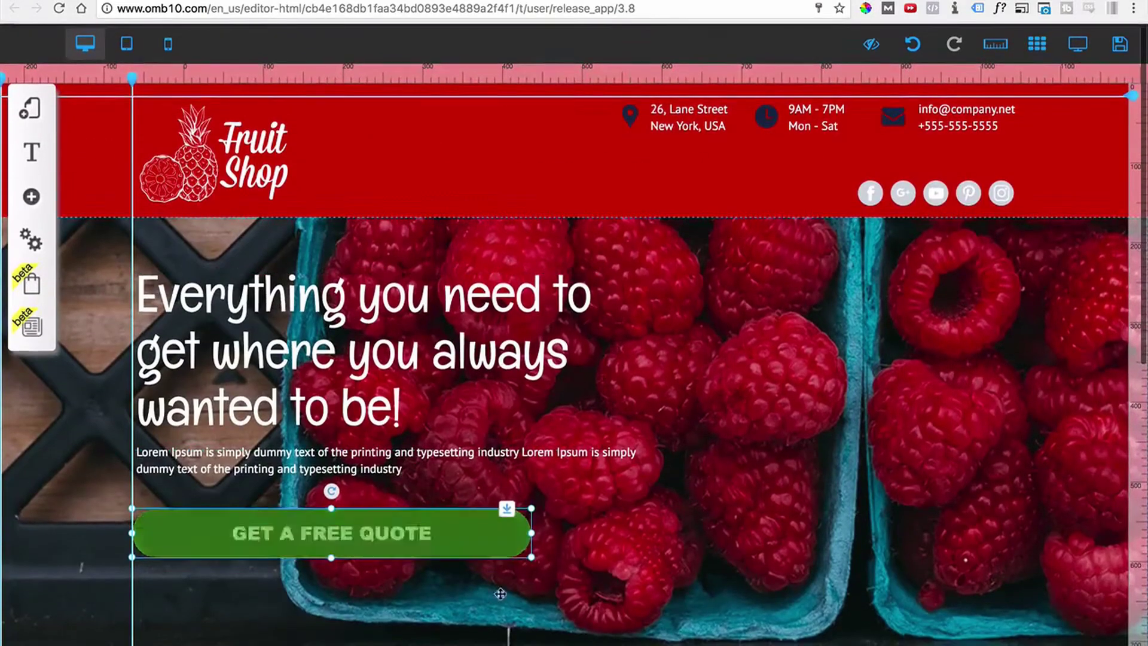
{"action": "scroll", "coordinate": [617, 514], "scroll_direction": "down", "scroll_amount": 3}
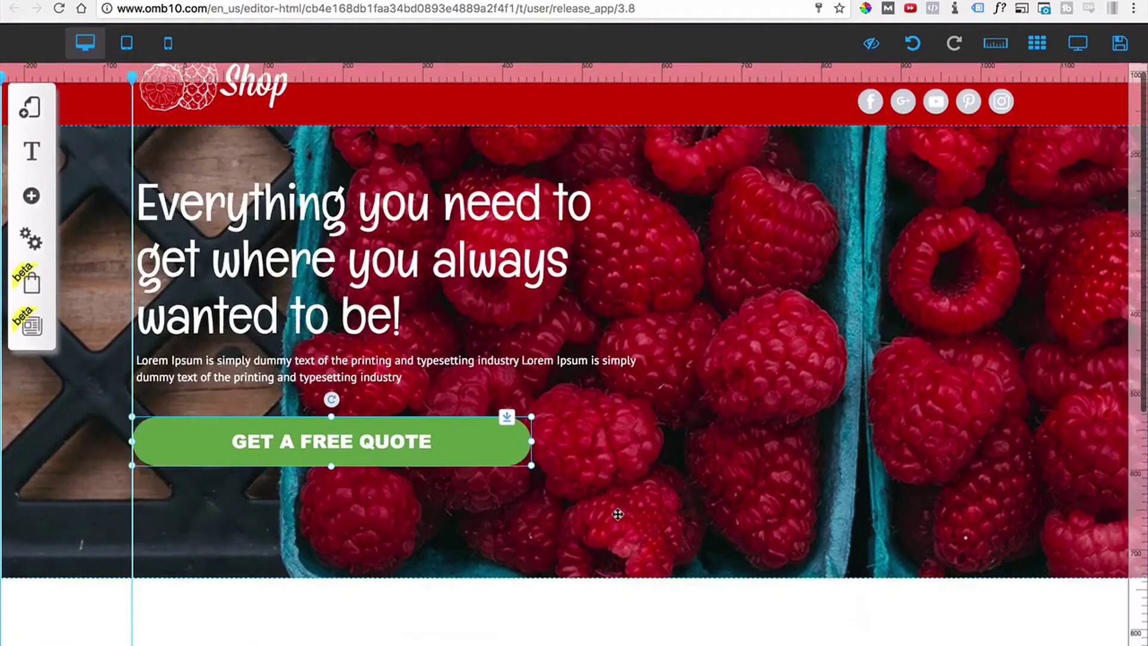
{"action": "scroll", "coordinate": [617, 514], "scroll_direction": "up", "scroll_amount": 3}
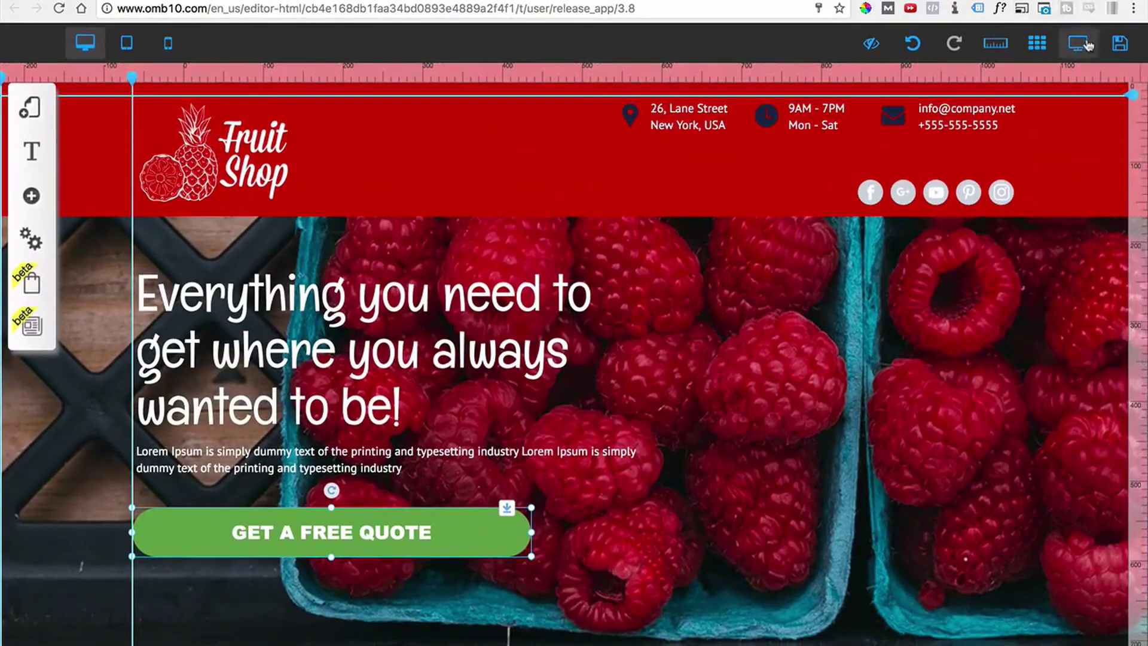
- Preview the page to check the banner's parallax effect and the quote button, and return to editing
{"action": "left_click", "coordinate": [1080, 43]}
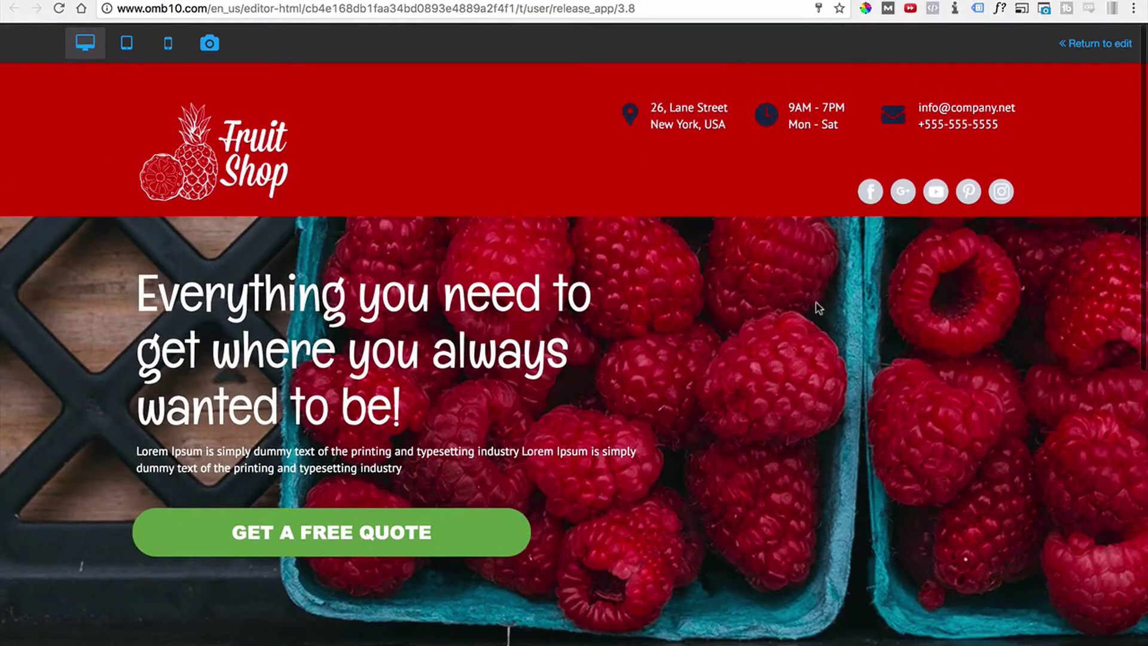
{"action": "scroll", "coordinate": [818, 308], "scroll_direction": "down", "scroll_amount": 3}
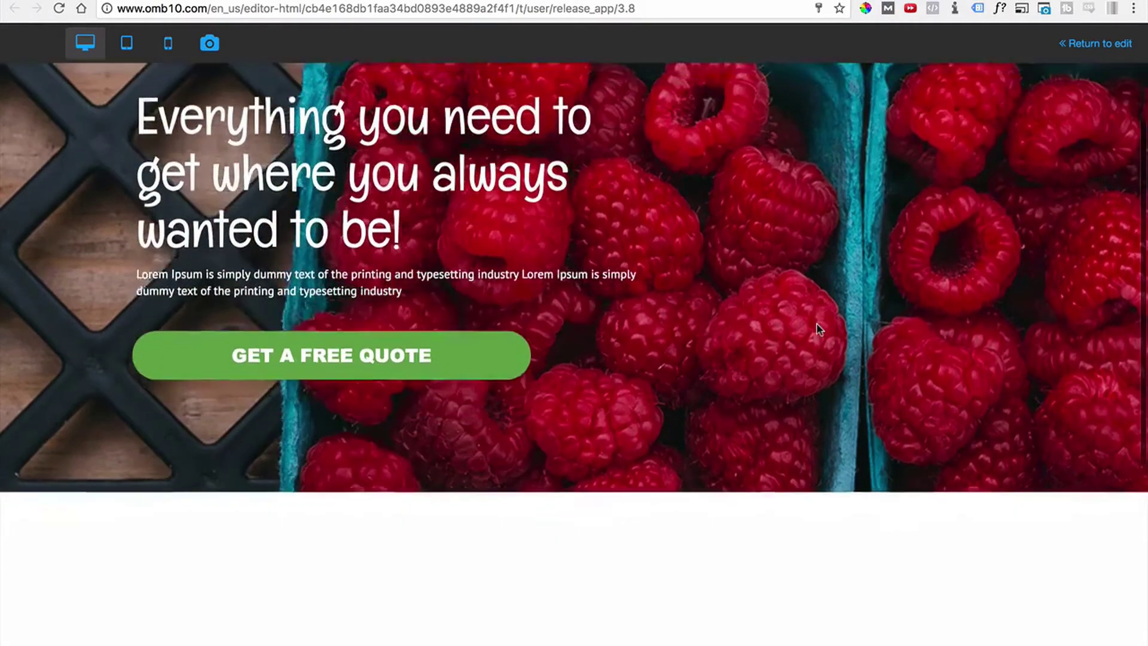
{"action": "scroll", "coordinate": [819, 329], "scroll_direction": "down", "scroll_amount": 3}
{"action": "scroll", "coordinate": [818, 332], "scroll_direction": "up", "scroll_amount": 5}
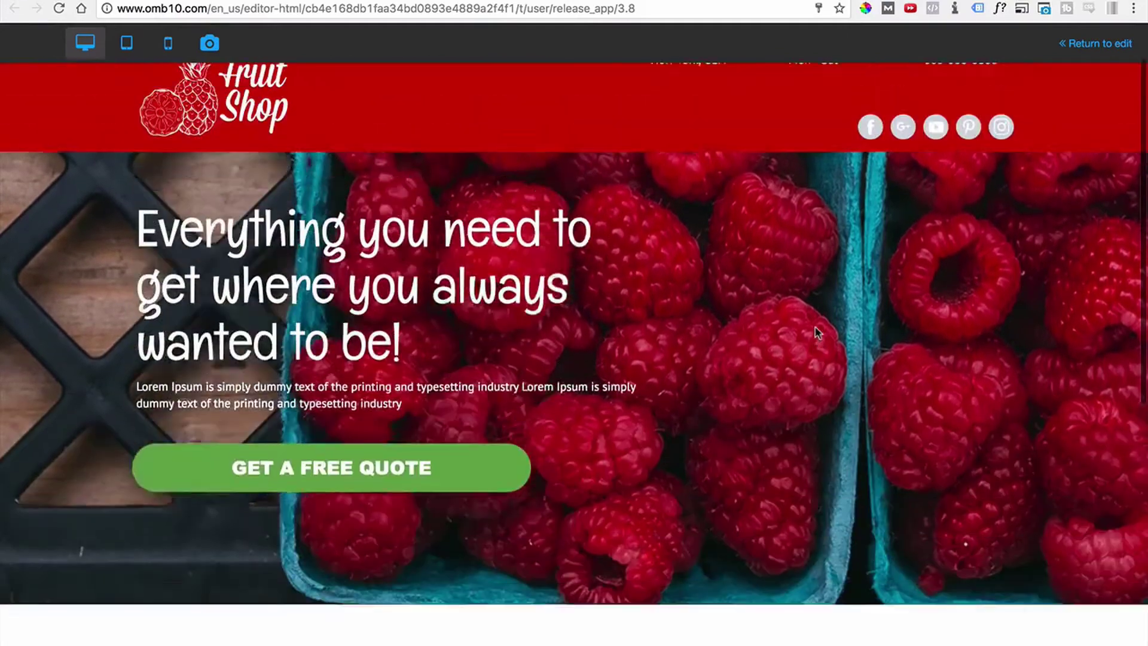
{"action": "scroll", "coordinate": [818, 333], "scroll_direction": "down", "scroll_amount": 2}
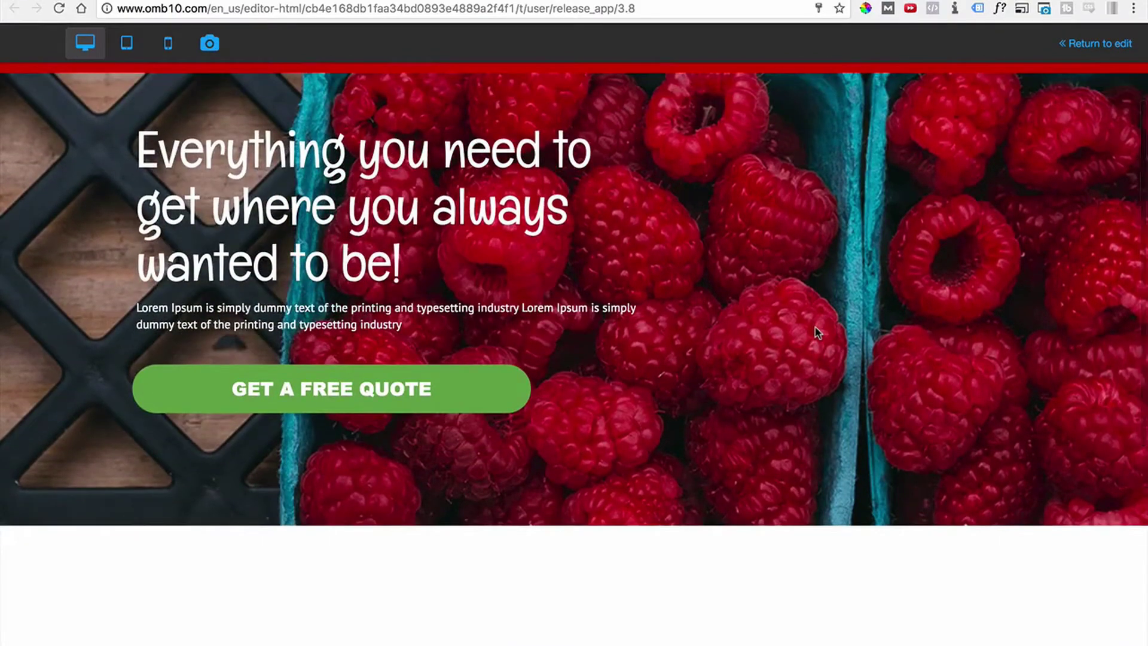
{"action": "scroll", "coordinate": [818, 333], "scroll_direction": "up", "scroll_amount": 3}
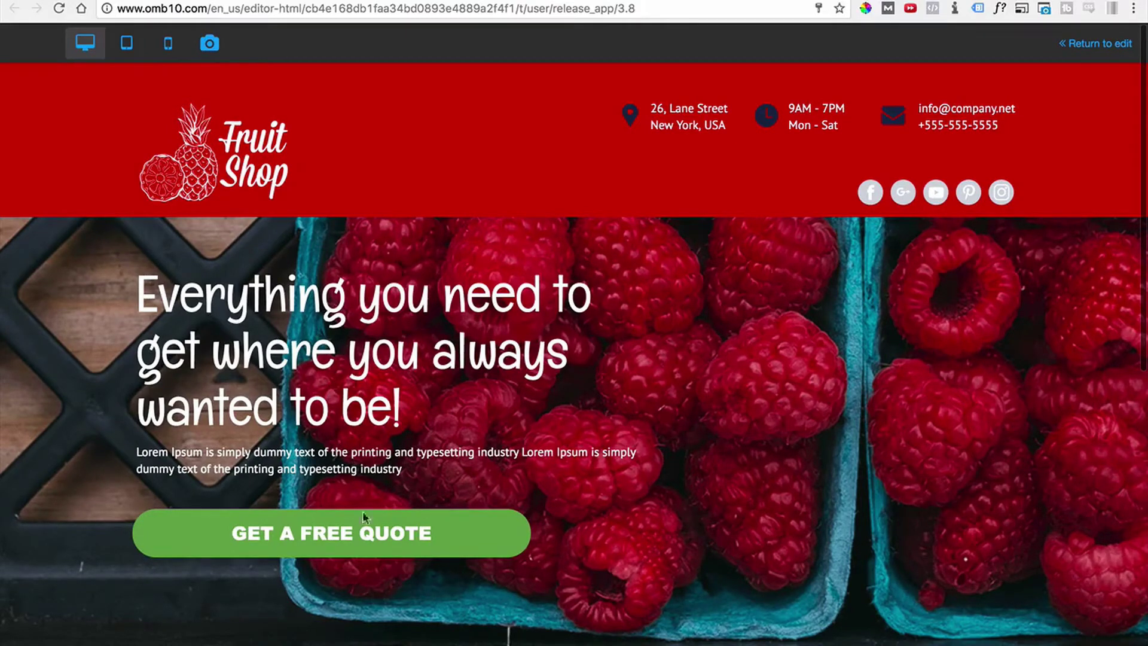
{"action": "scroll", "coordinate": [371, 478], "scroll_direction": "down", "scroll_amount": 2}
{"action": "scroll", "coordinate": [373, 476], "scroll_direction": "up", "scroll_amount": 1}
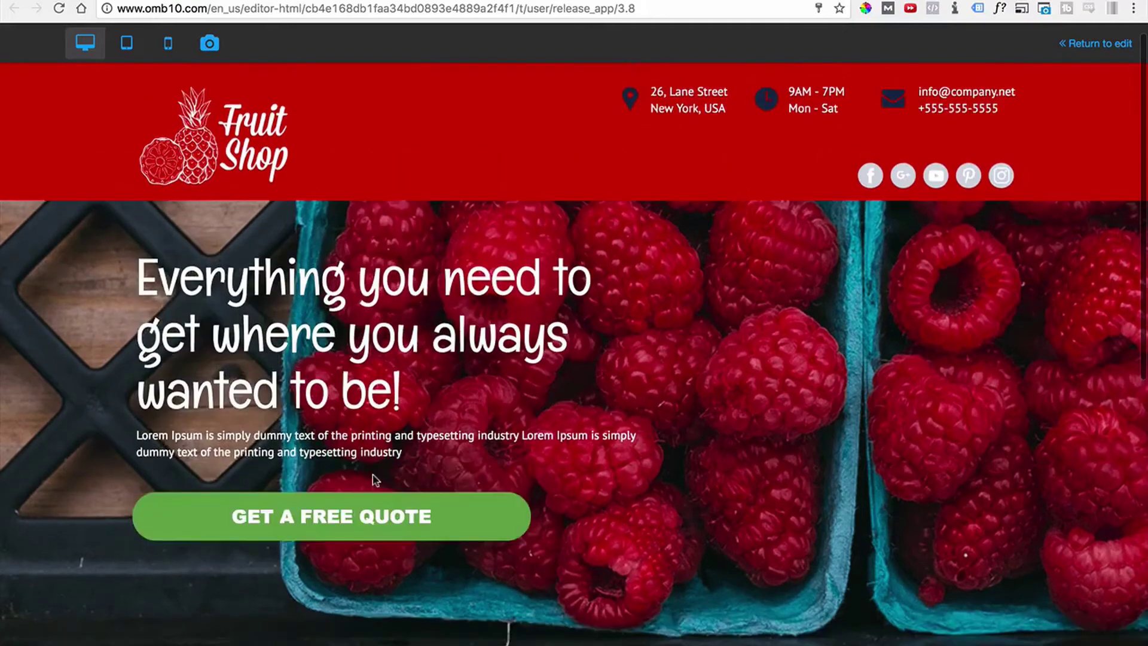
{"action": "scroll", "coordinate": [373, 478], "scroll_direction": "up", "scroll_amount": 1}
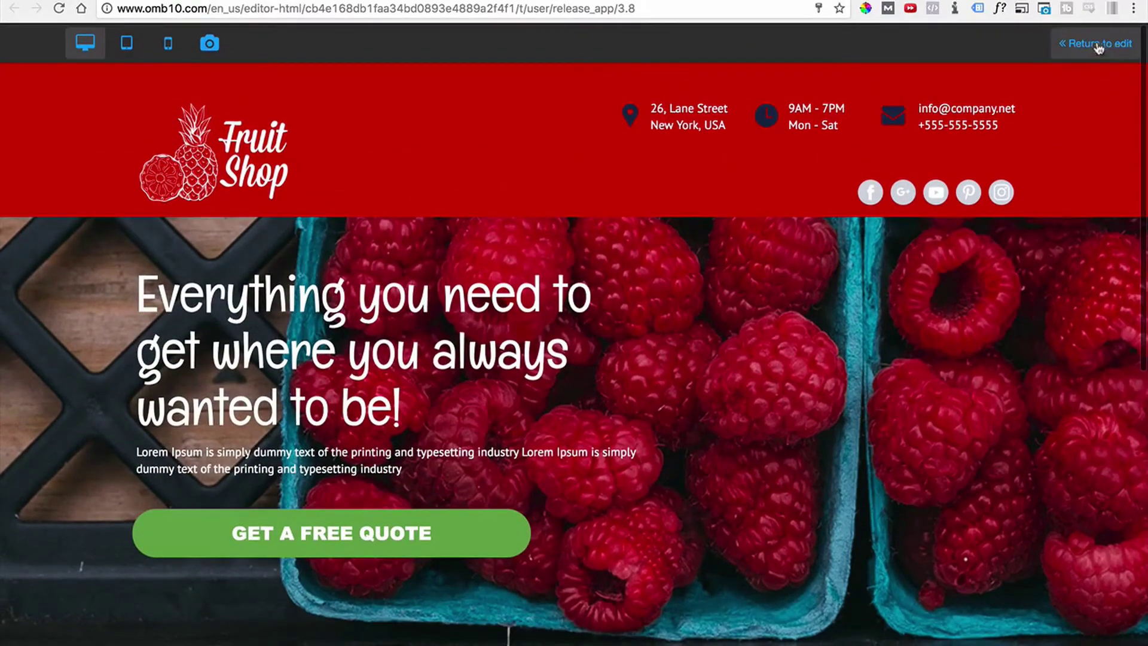
{"action": "left_click", "coordinate": [1099, 44]}
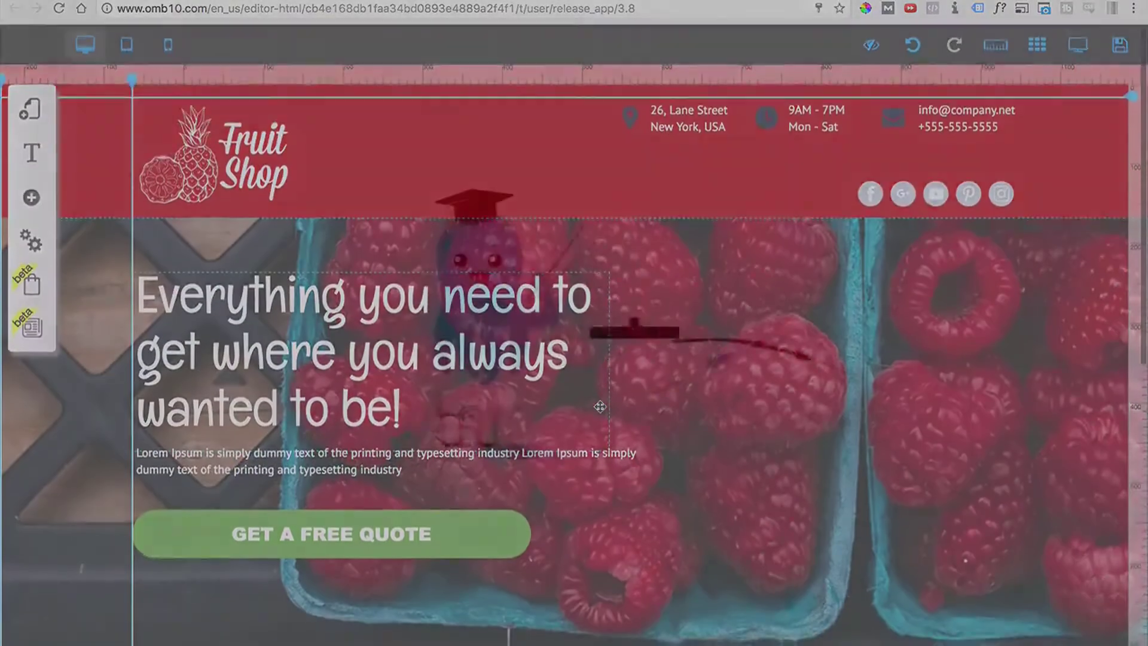